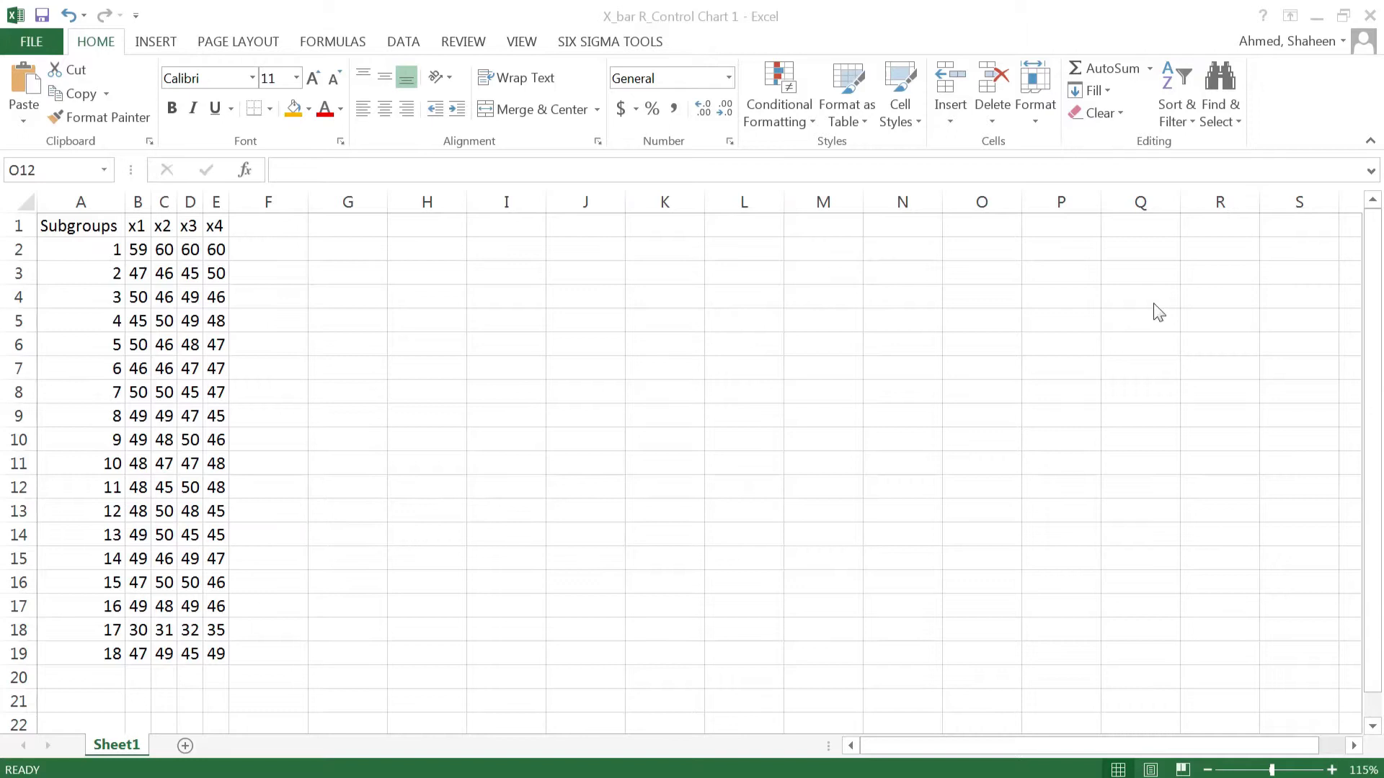
Select the Subgroups column and the first subgroups' readings in the data
click(264, 248)
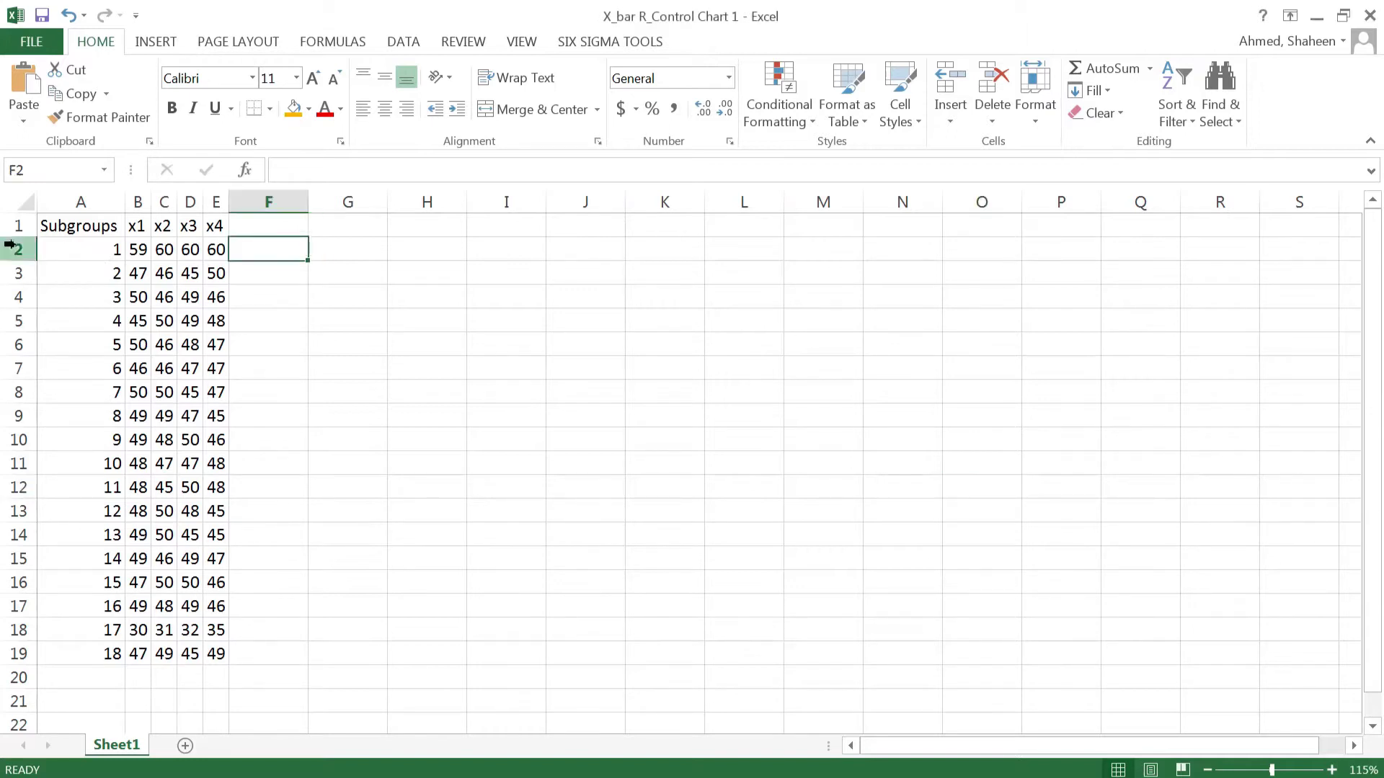
drag(68, 225, 108, 654)
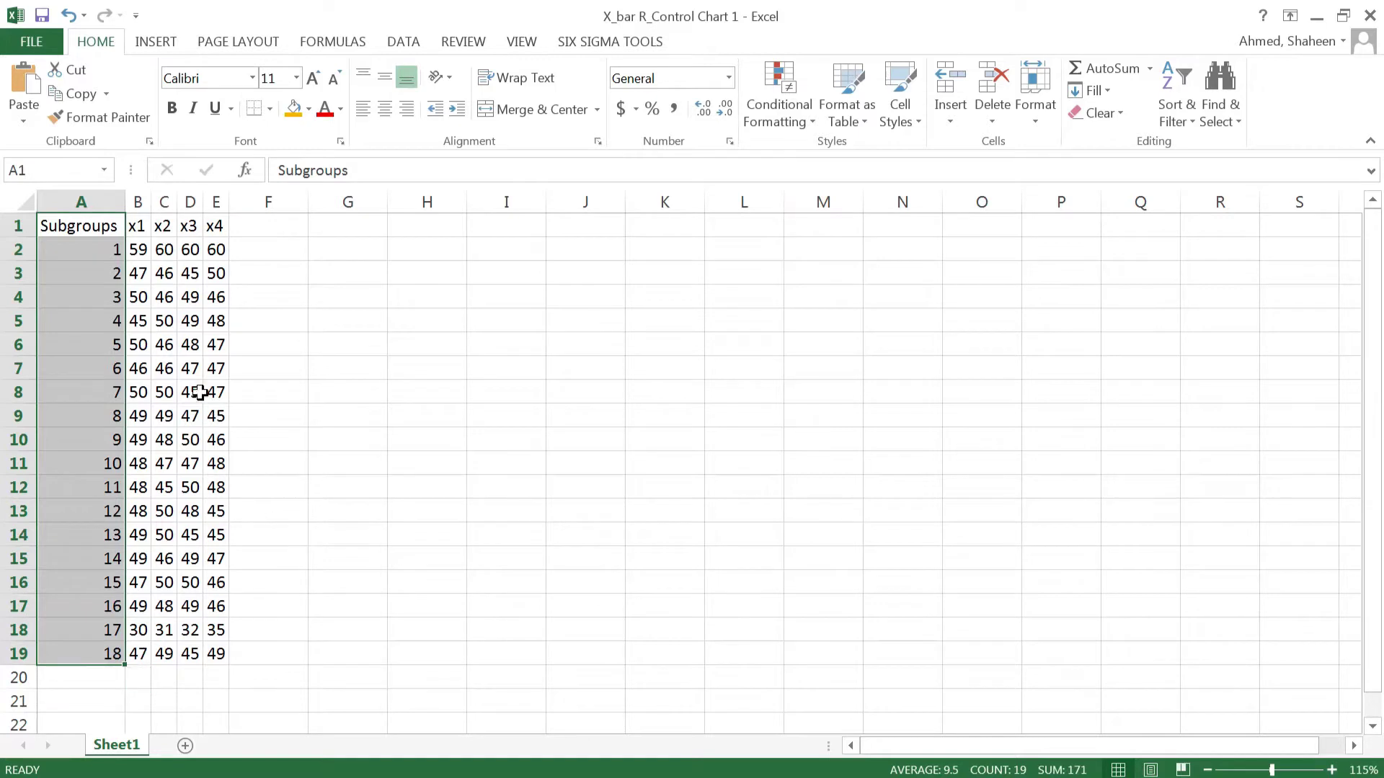
drag(143, 252, 217, 273)
drag(137, 297, 216, 318)
click(272, 229)
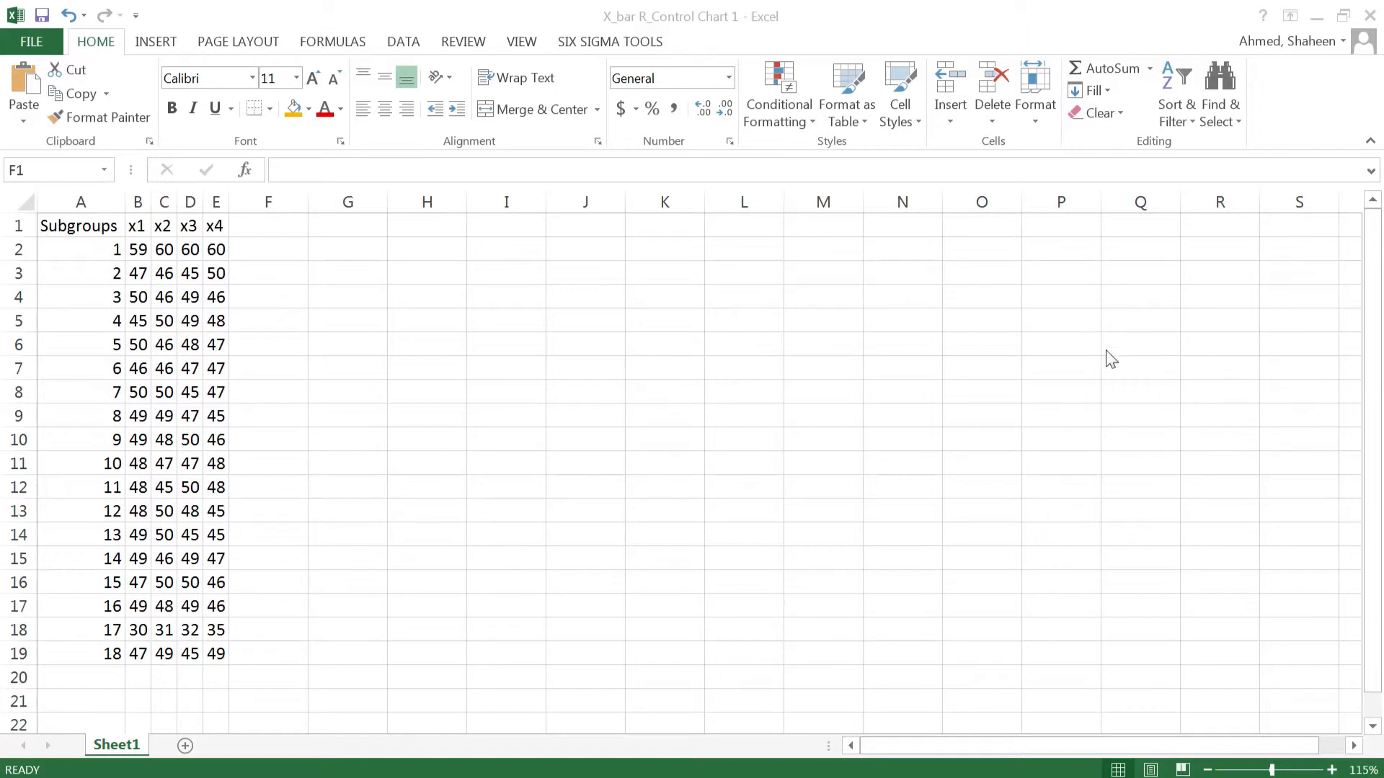
Paste the Trial Control chart heading and four control-limit equations at Q1
click(1118, 229)
text(Trial Control chart)
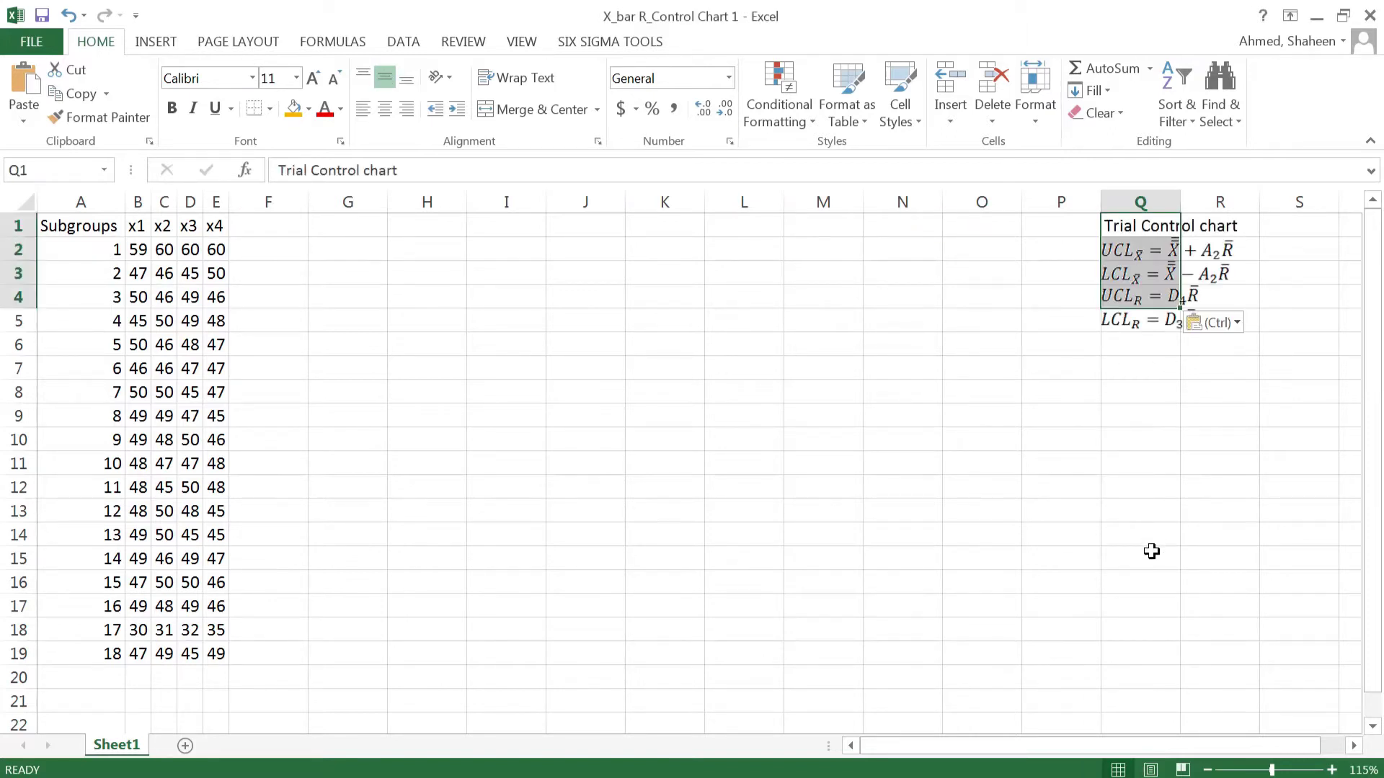
click(975, 436)
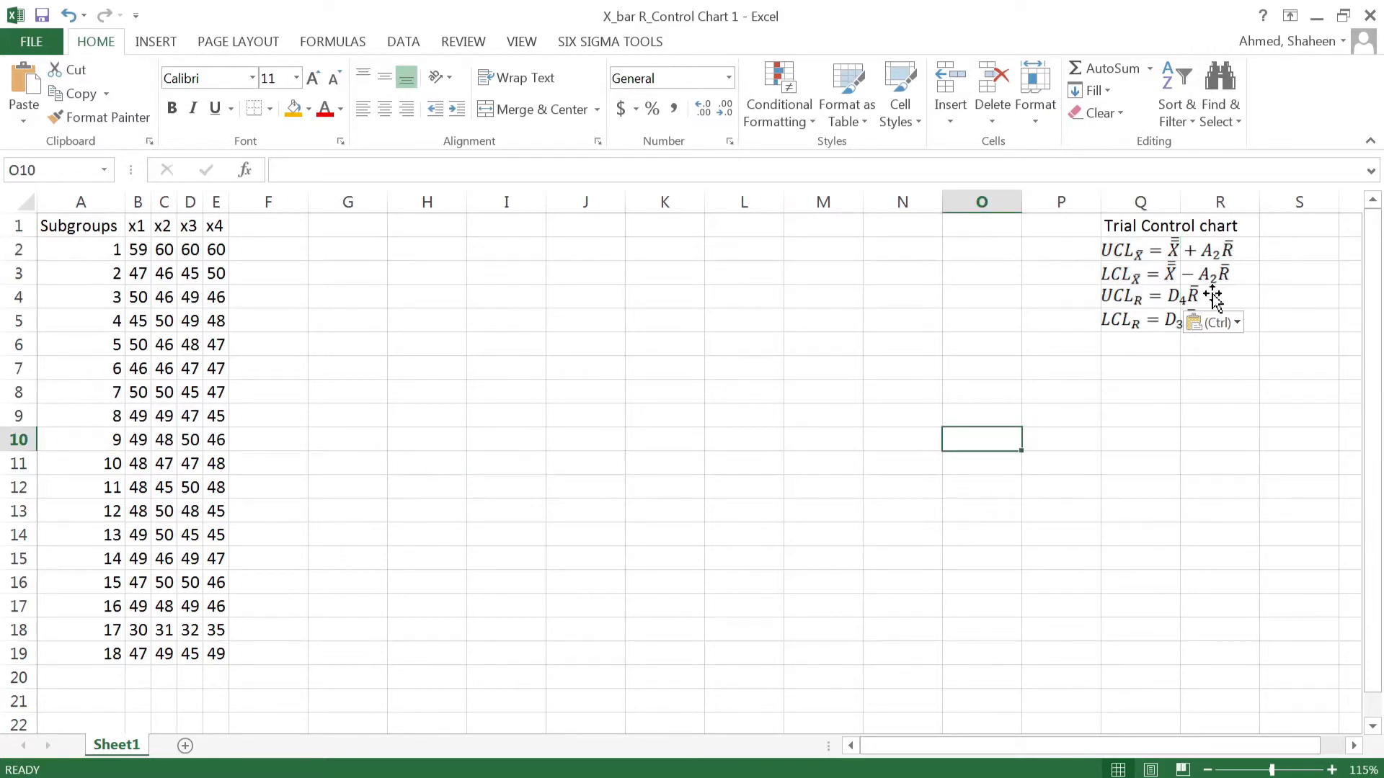
Add the labels A2=, D3= and D4= in Q7:Q9 below the equations
click(1153, 364)
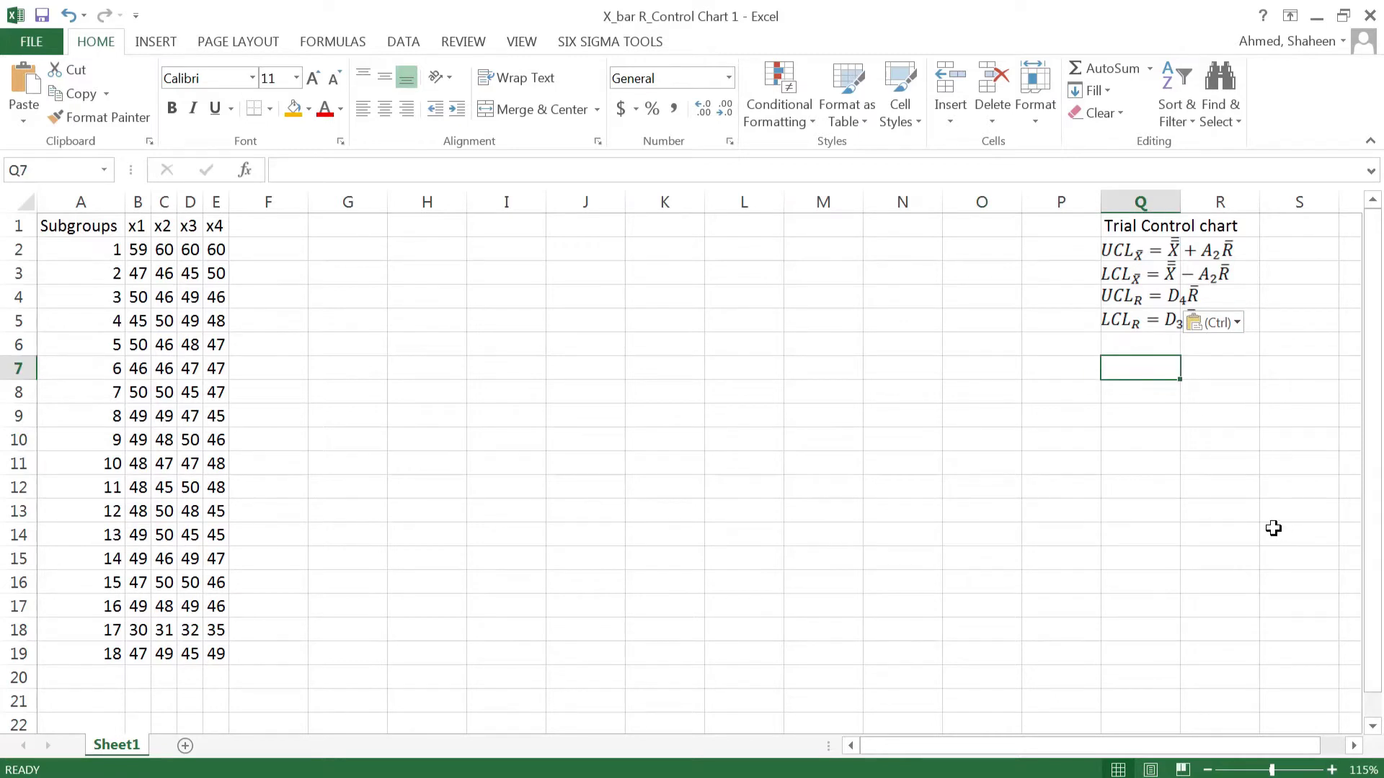
text(A2=)
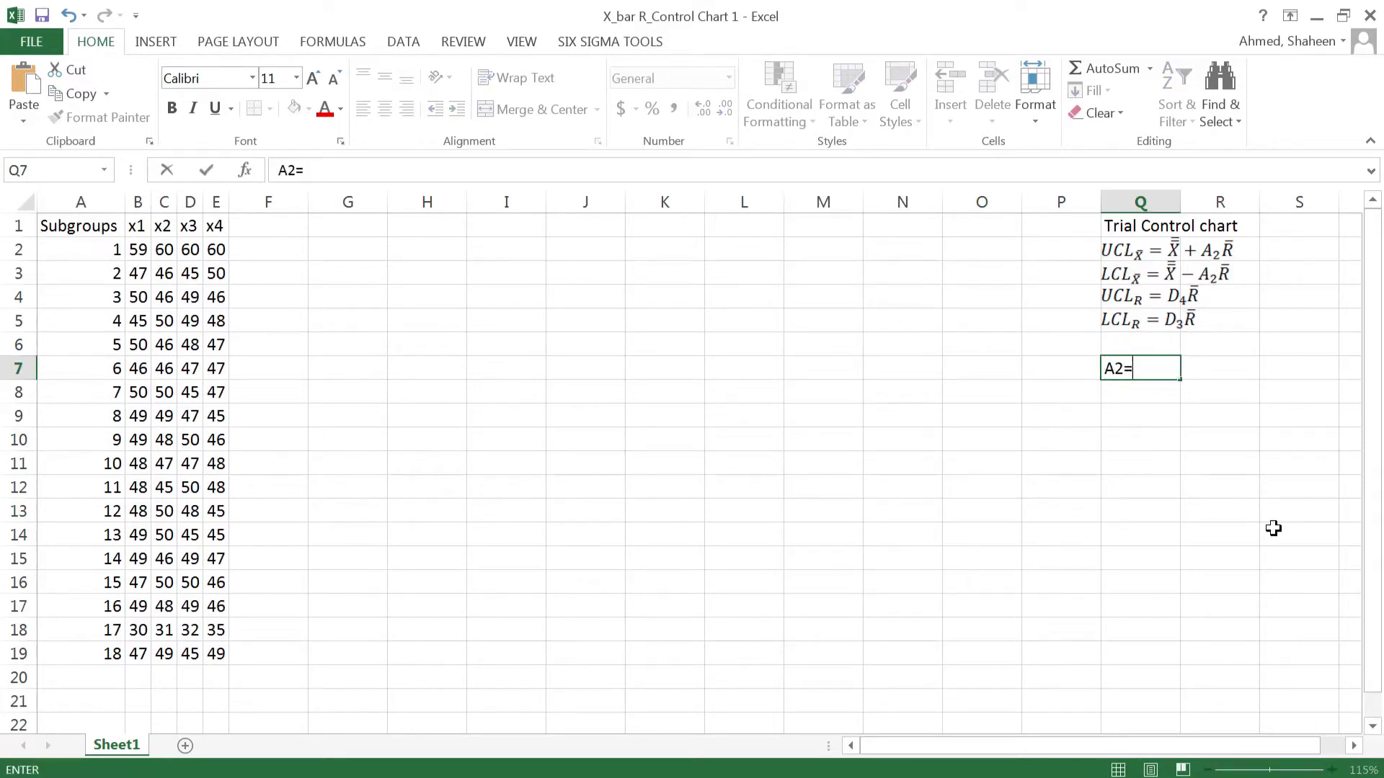
key(Return)
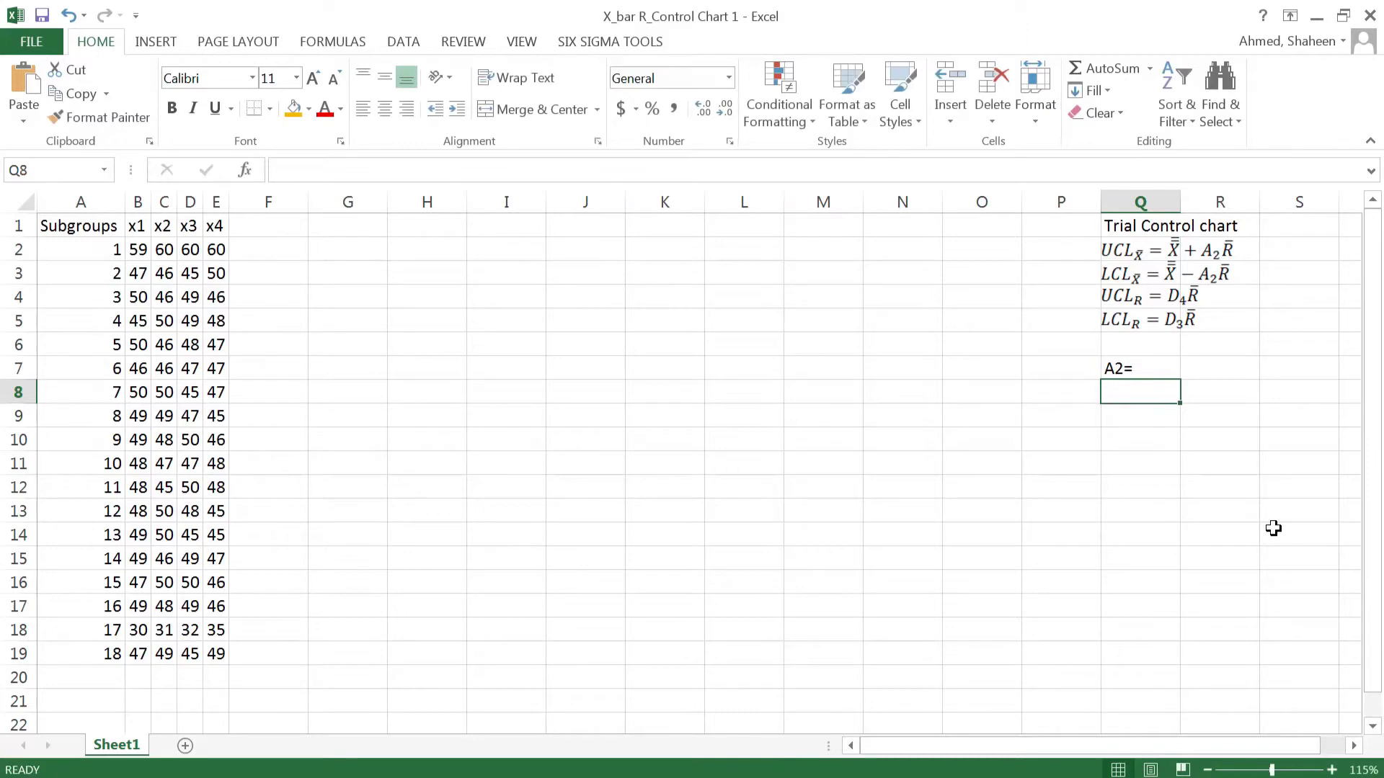
text(D3=)
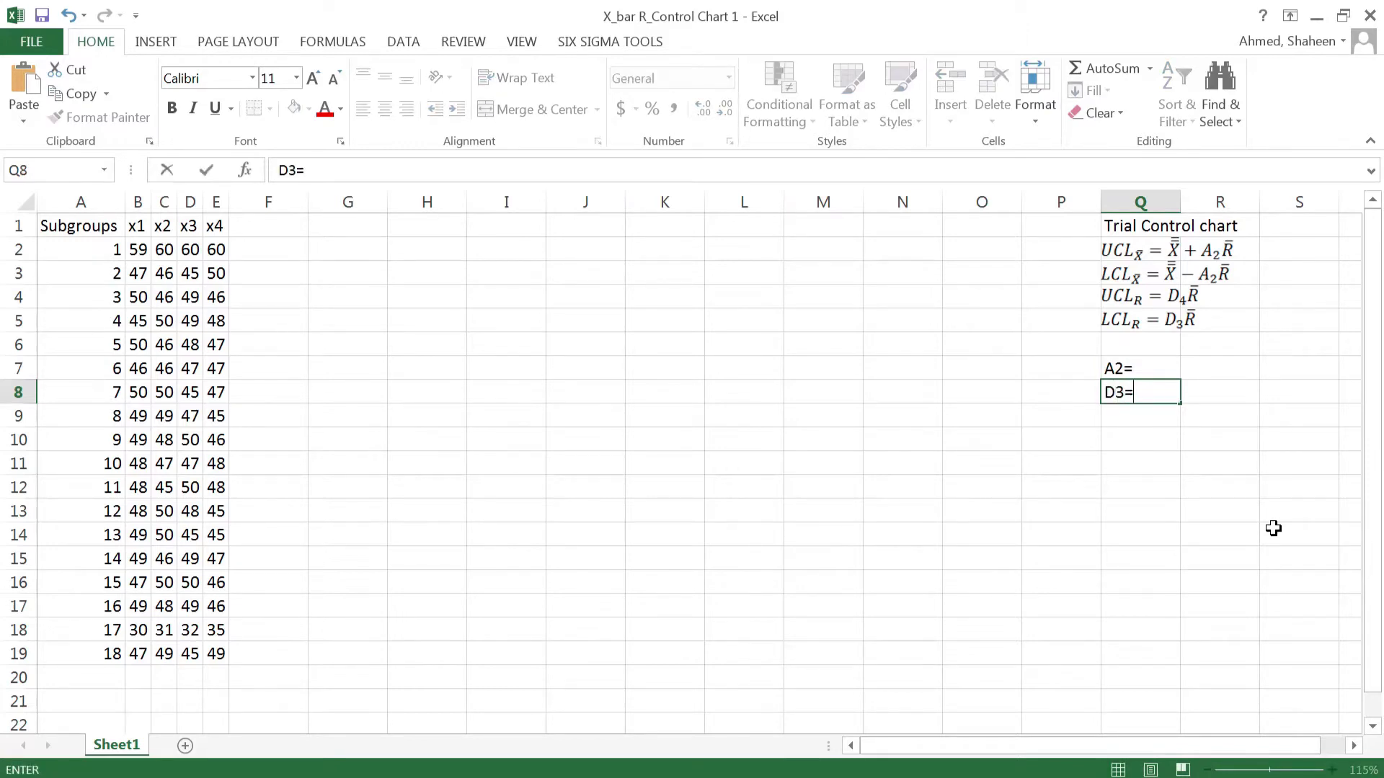
key(Return)
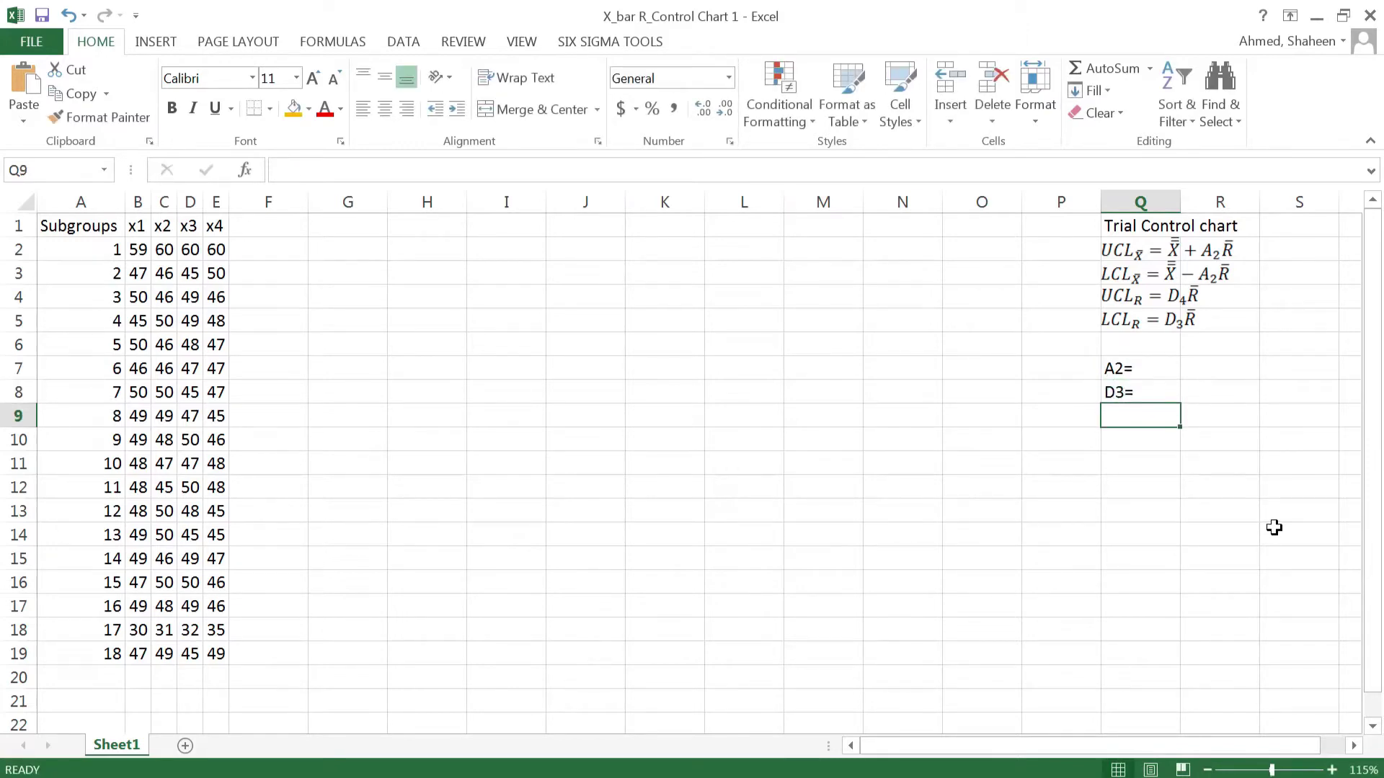
text(D4)
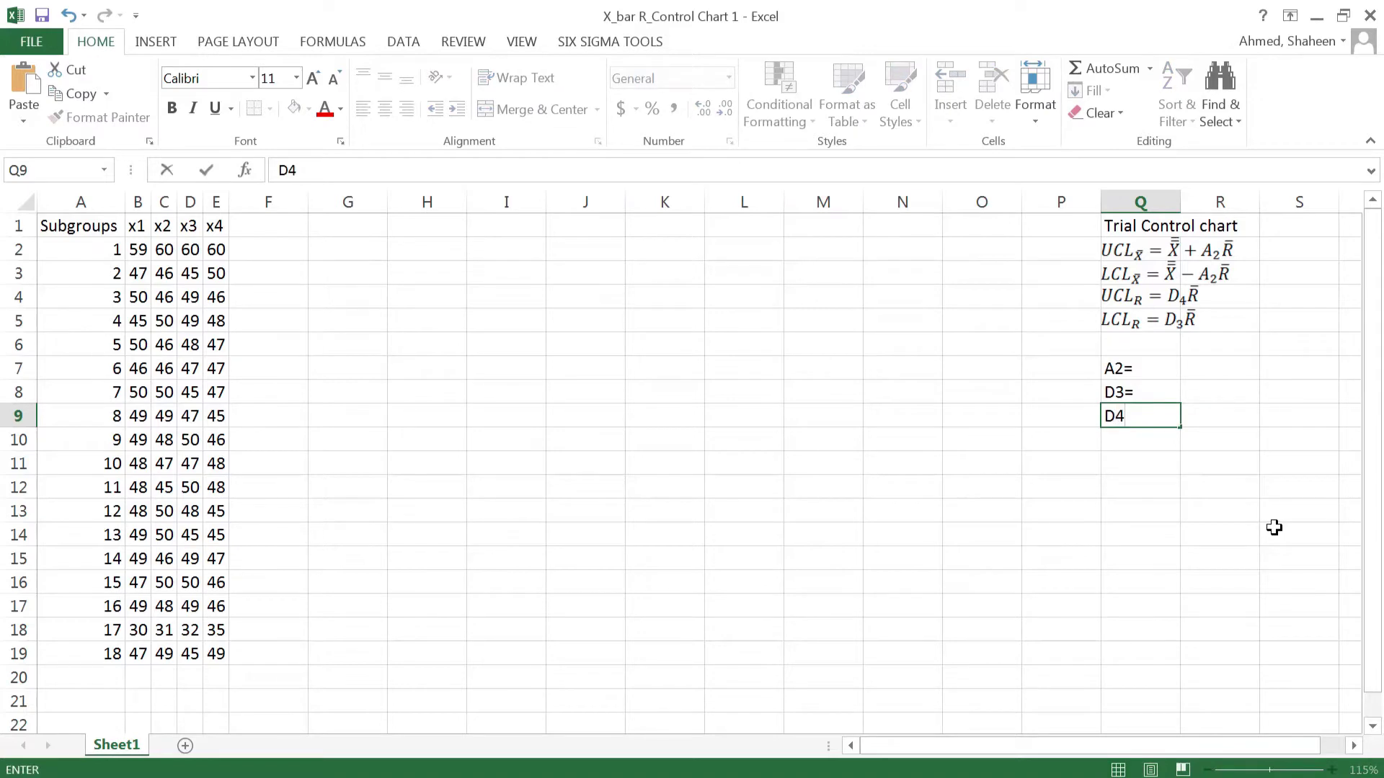
text(=)
key(Tab)
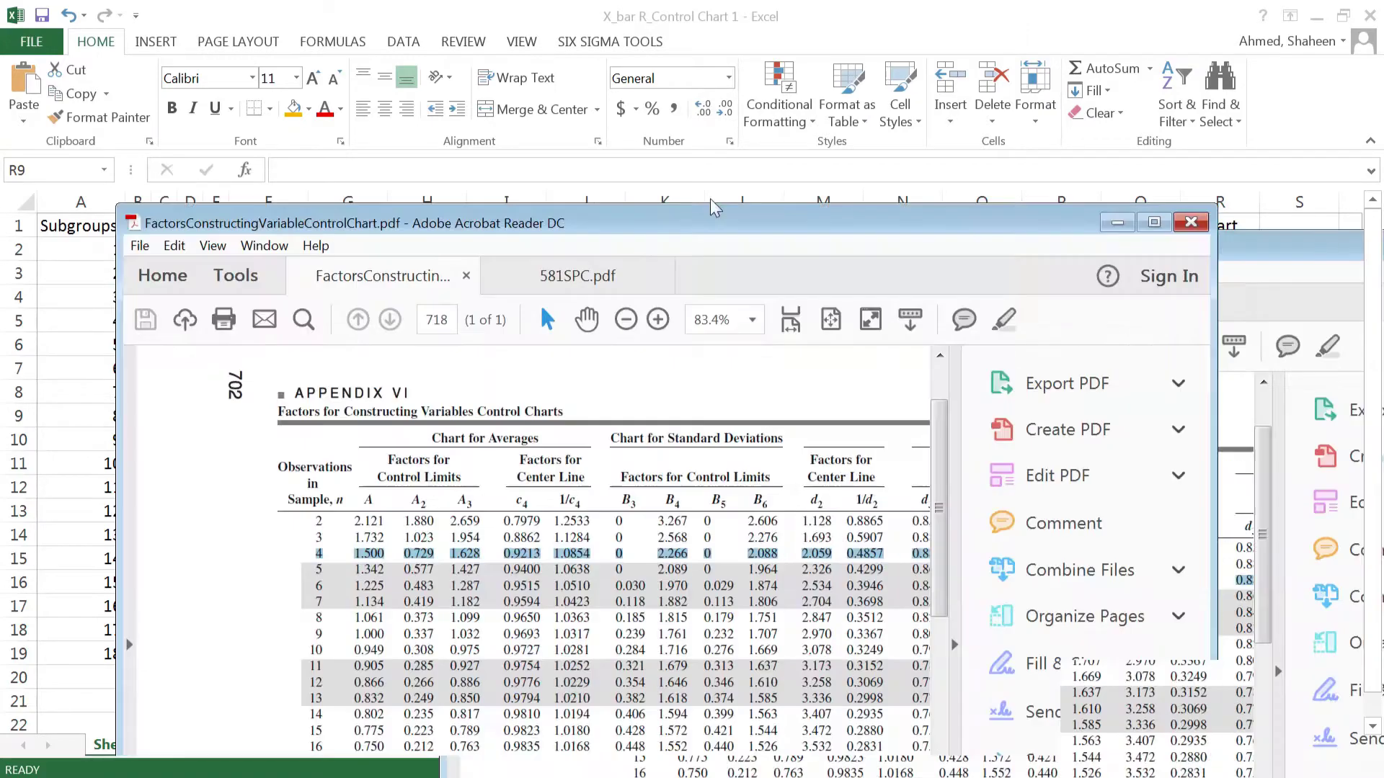
drag(548, 140, 373, 2)
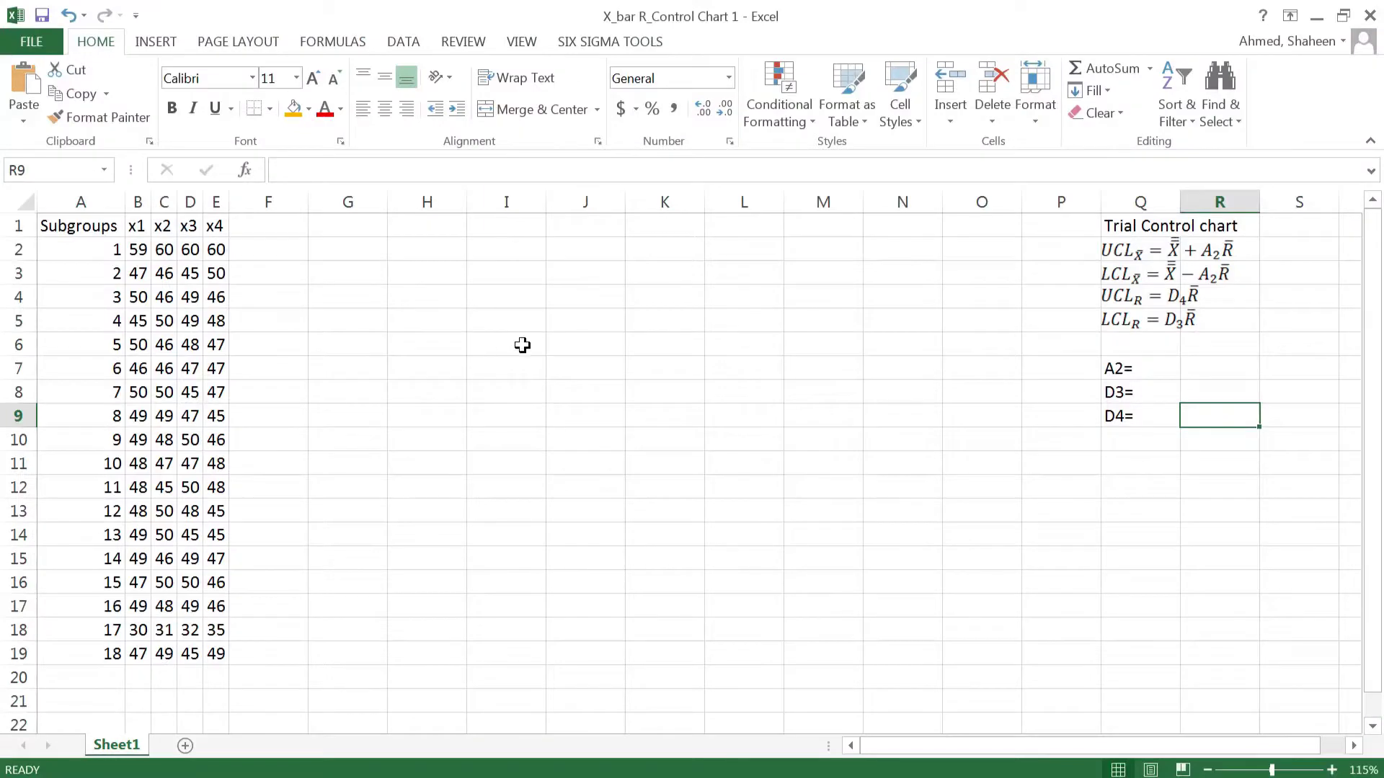
Enter the n=4 constants 0.729, 0 and 2.282 into R7:R9 beside their labels
click(1198, 368)
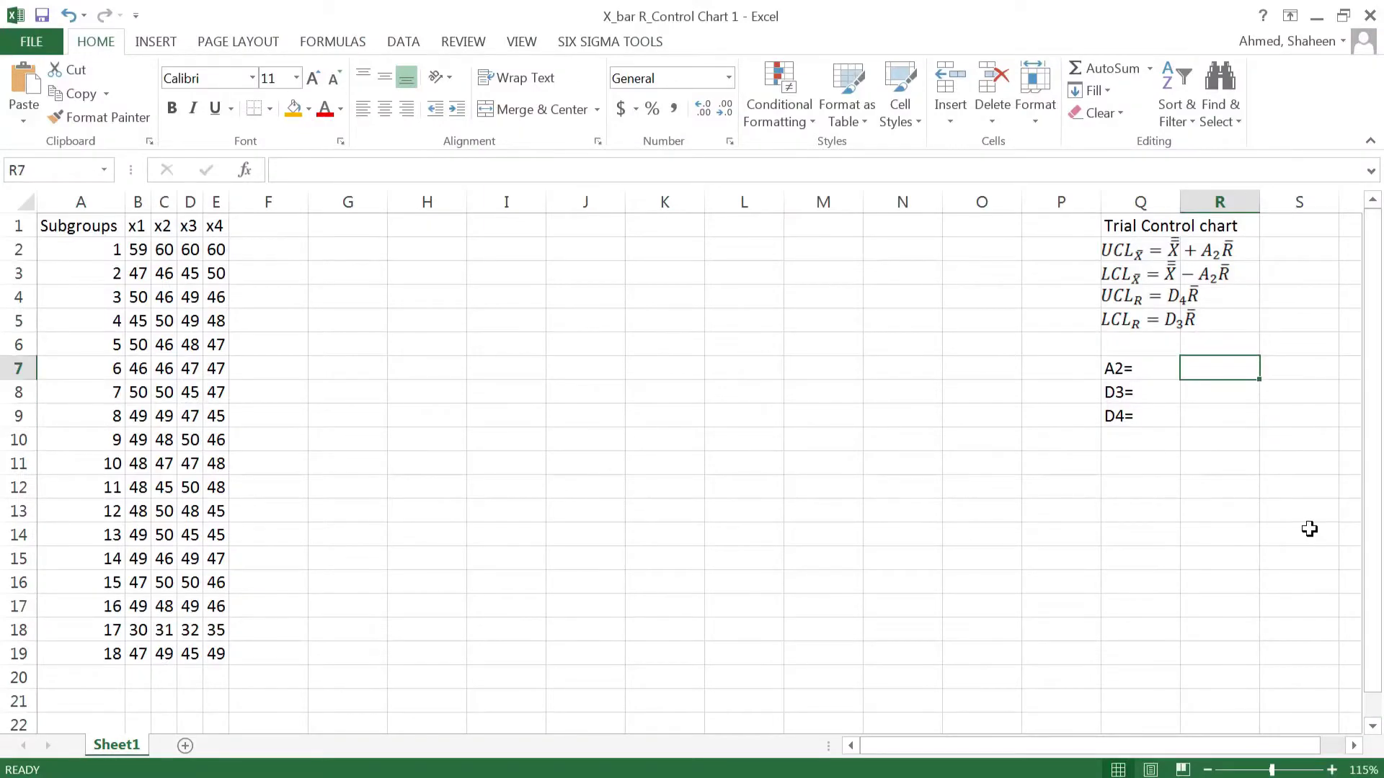
text(.729)
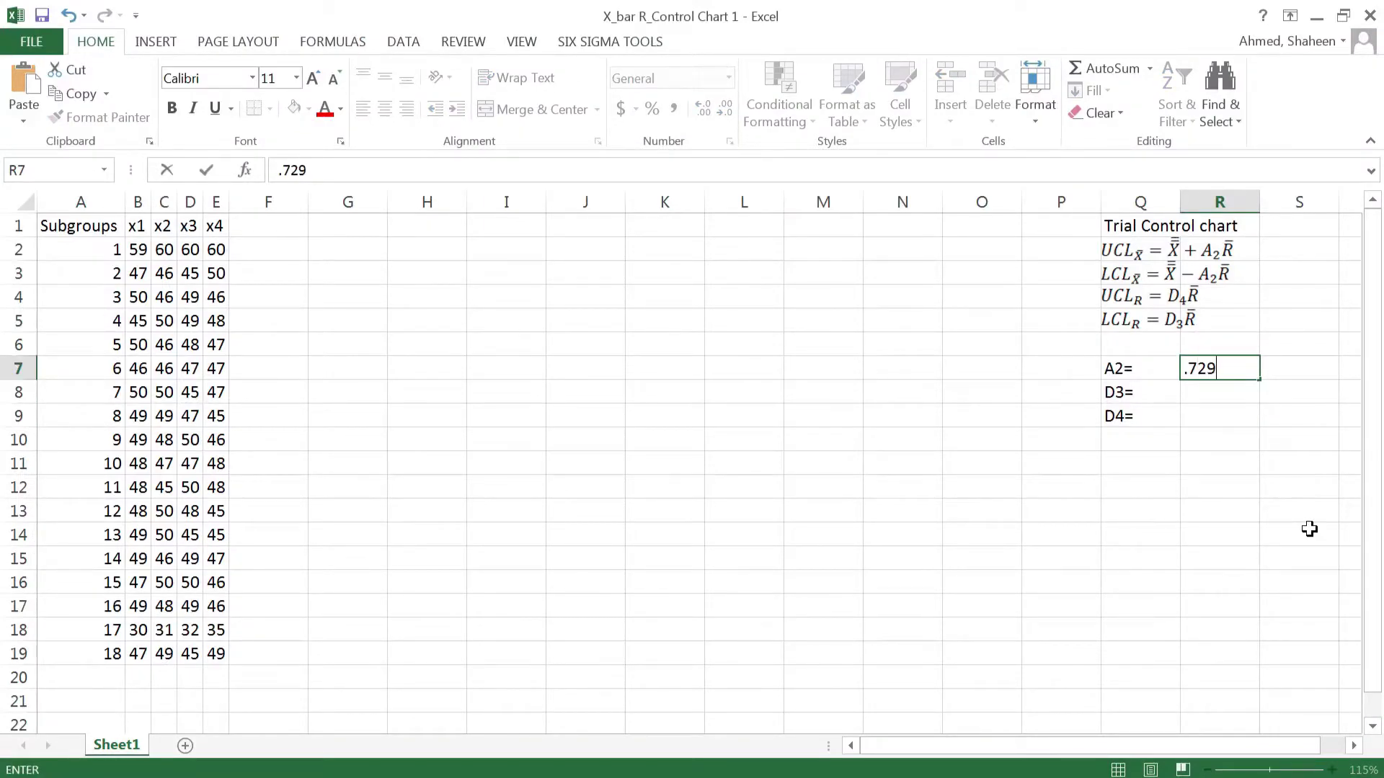
key(ctrl+Return)
key(Return)
text(0)
key(Return)
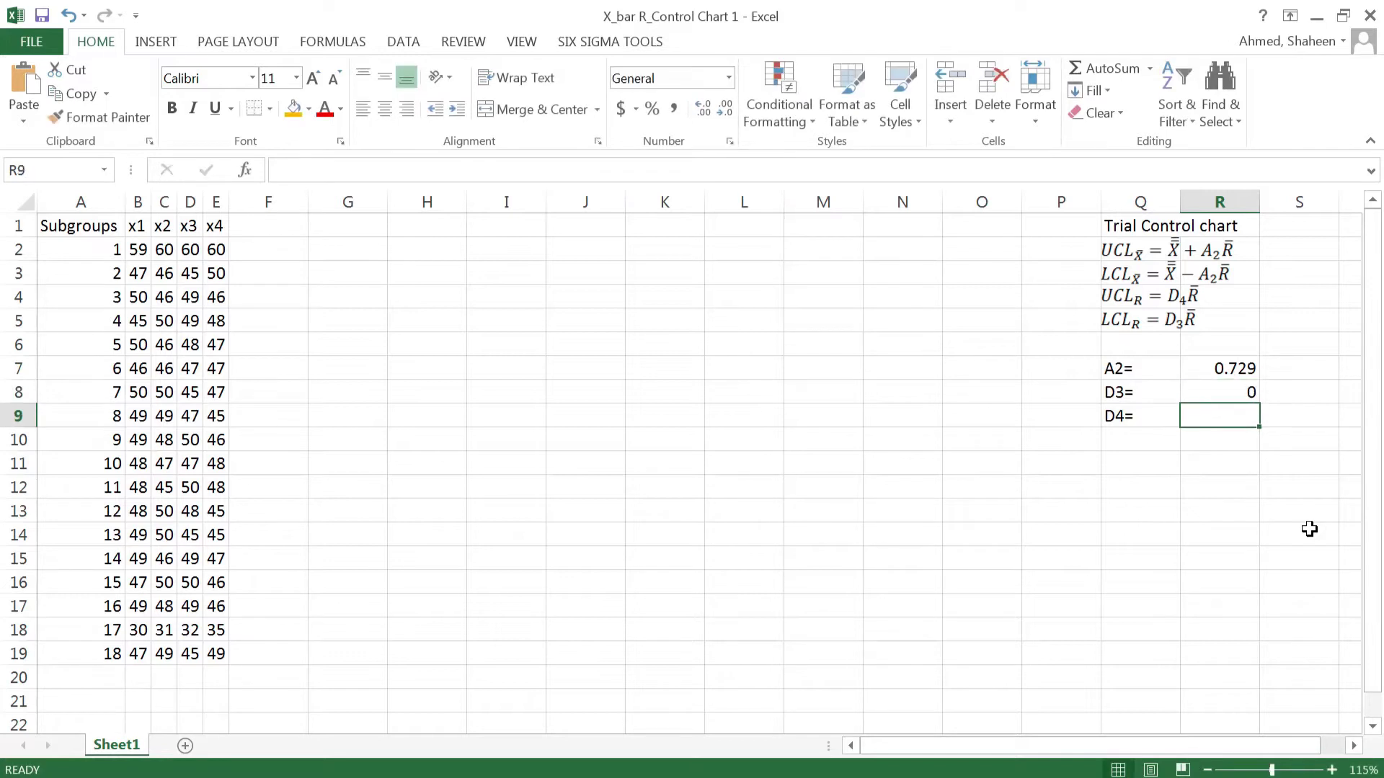
text(2.282)
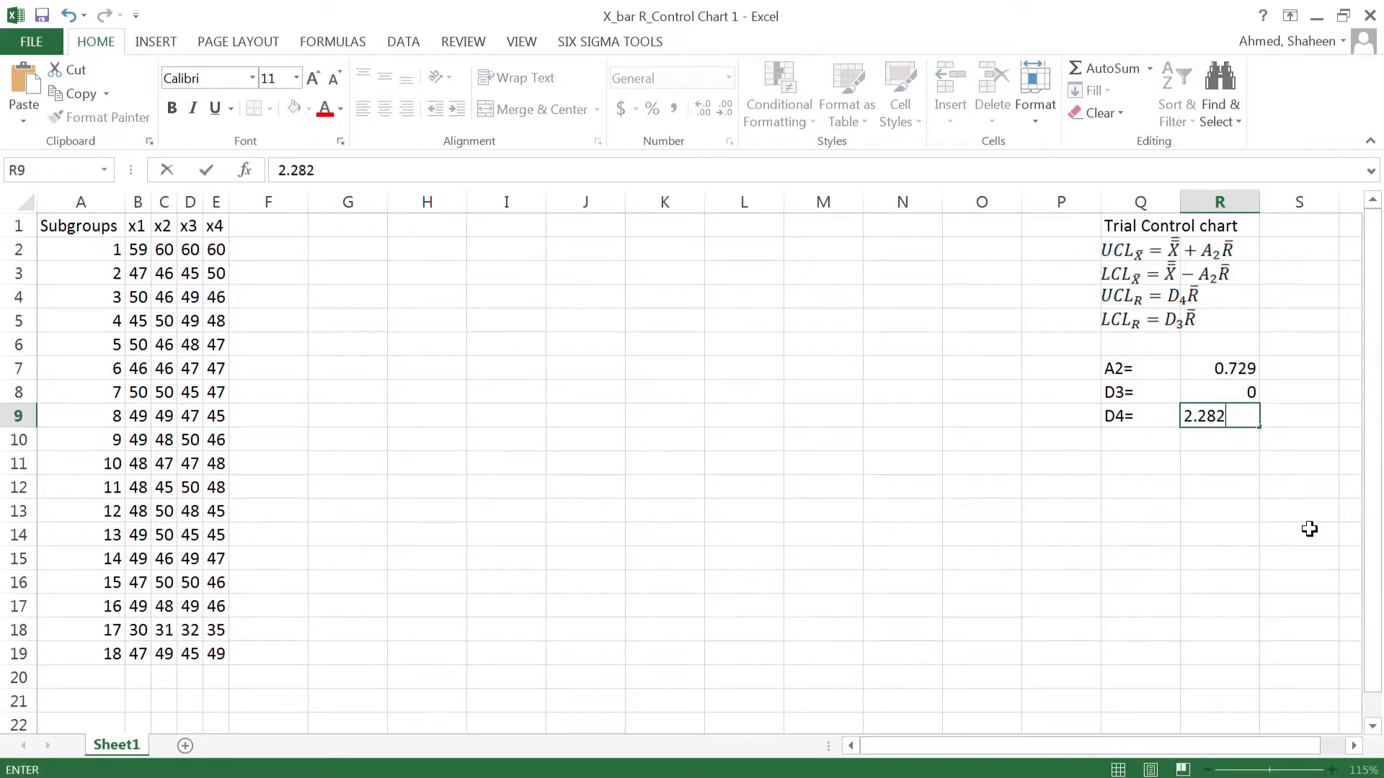
key(Return)
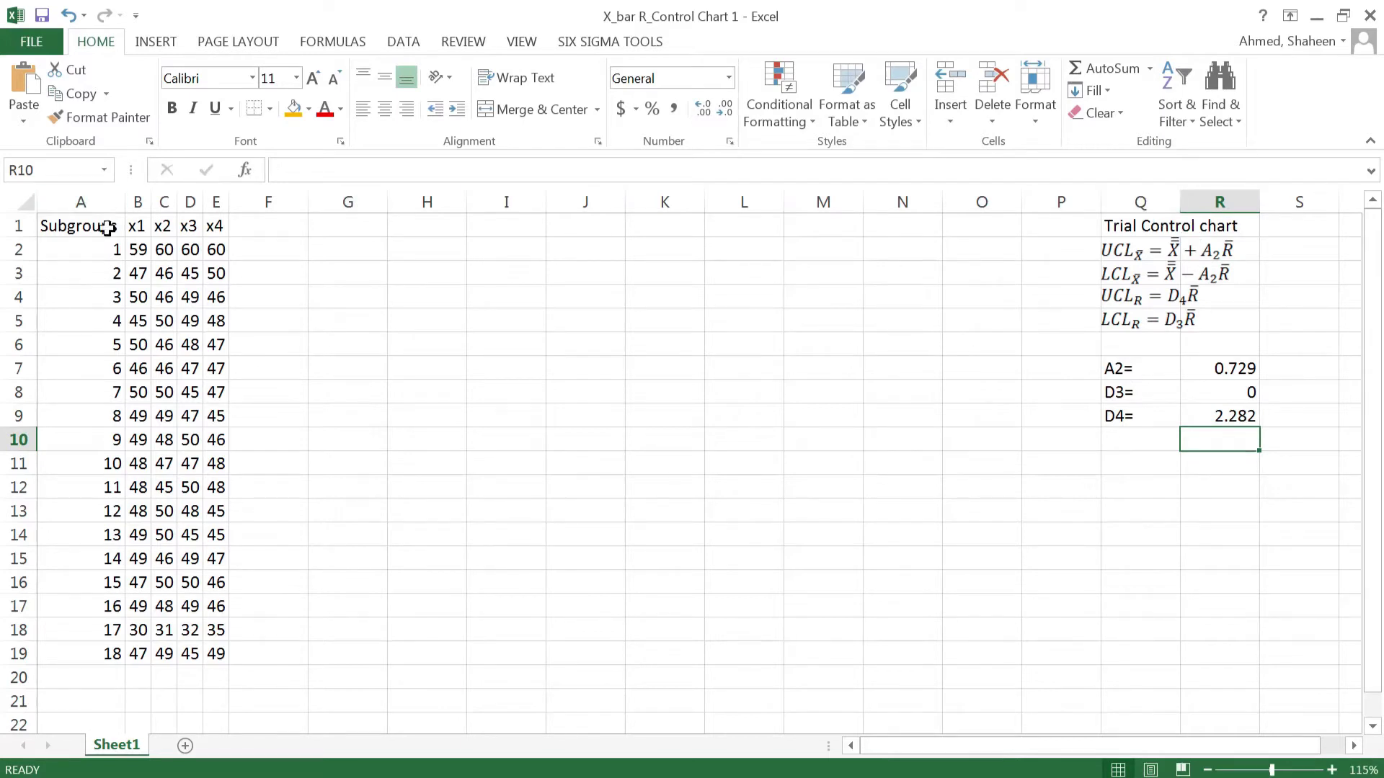
Head column F 'x_bar' and enter =AVERAGE(B2:E2) in F2
click(278, 231)
text(x)
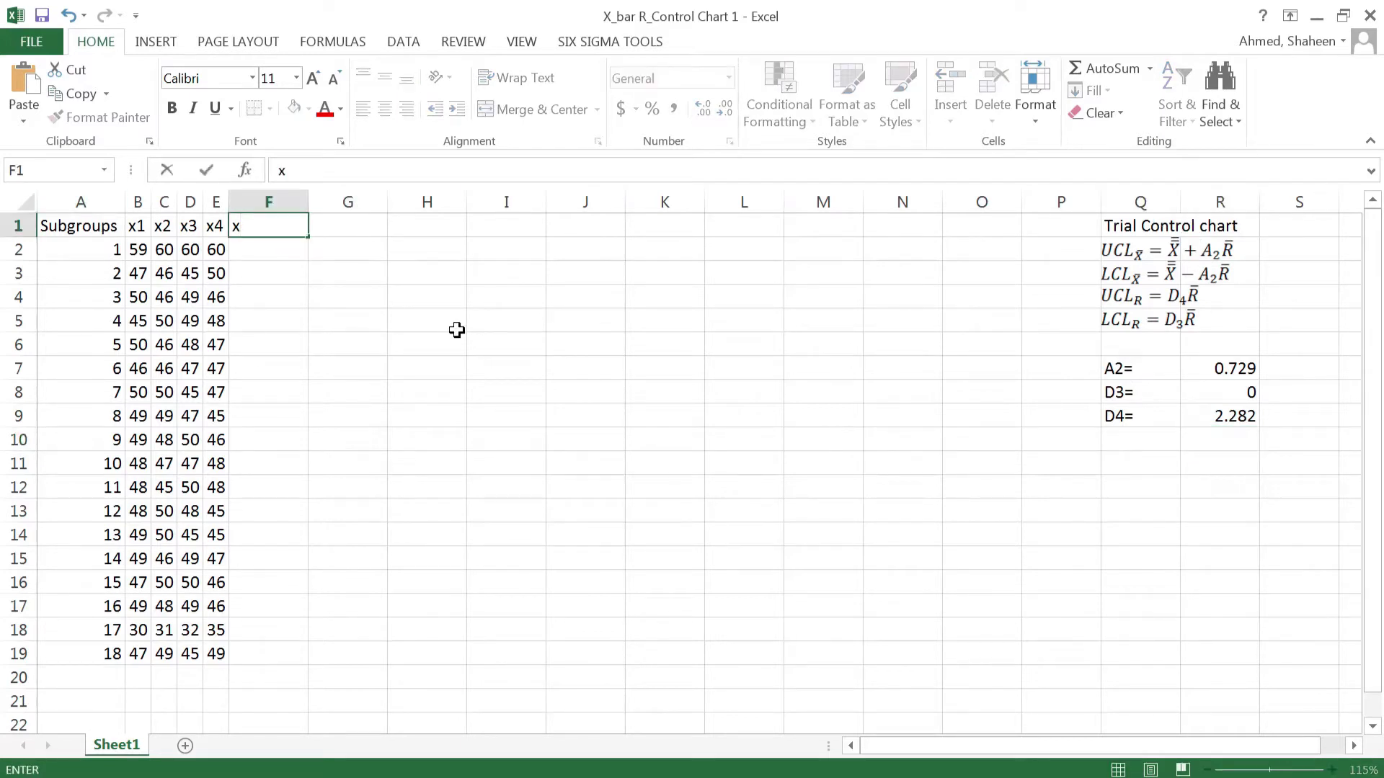
text(_bar)
key(Return)
text(=avea)
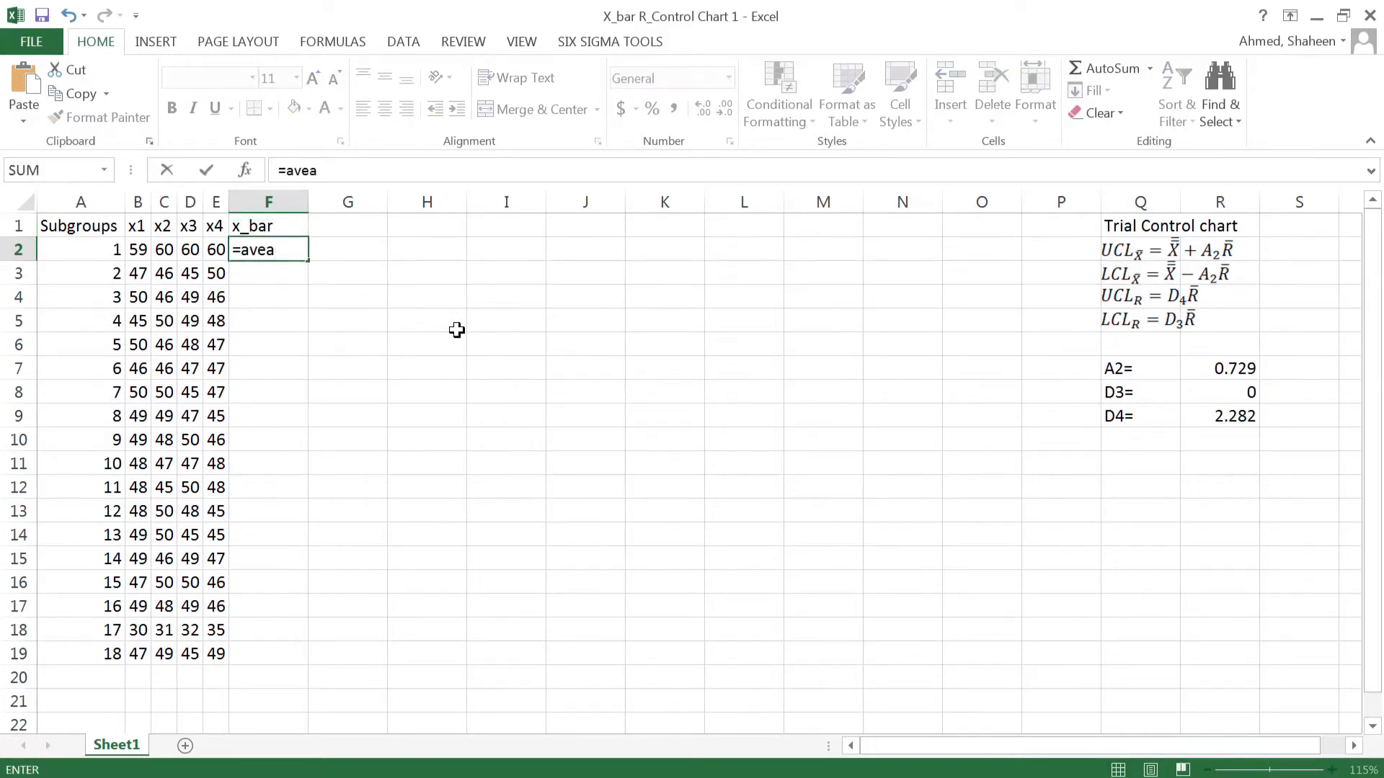
key(BackSpace)
text(rge)
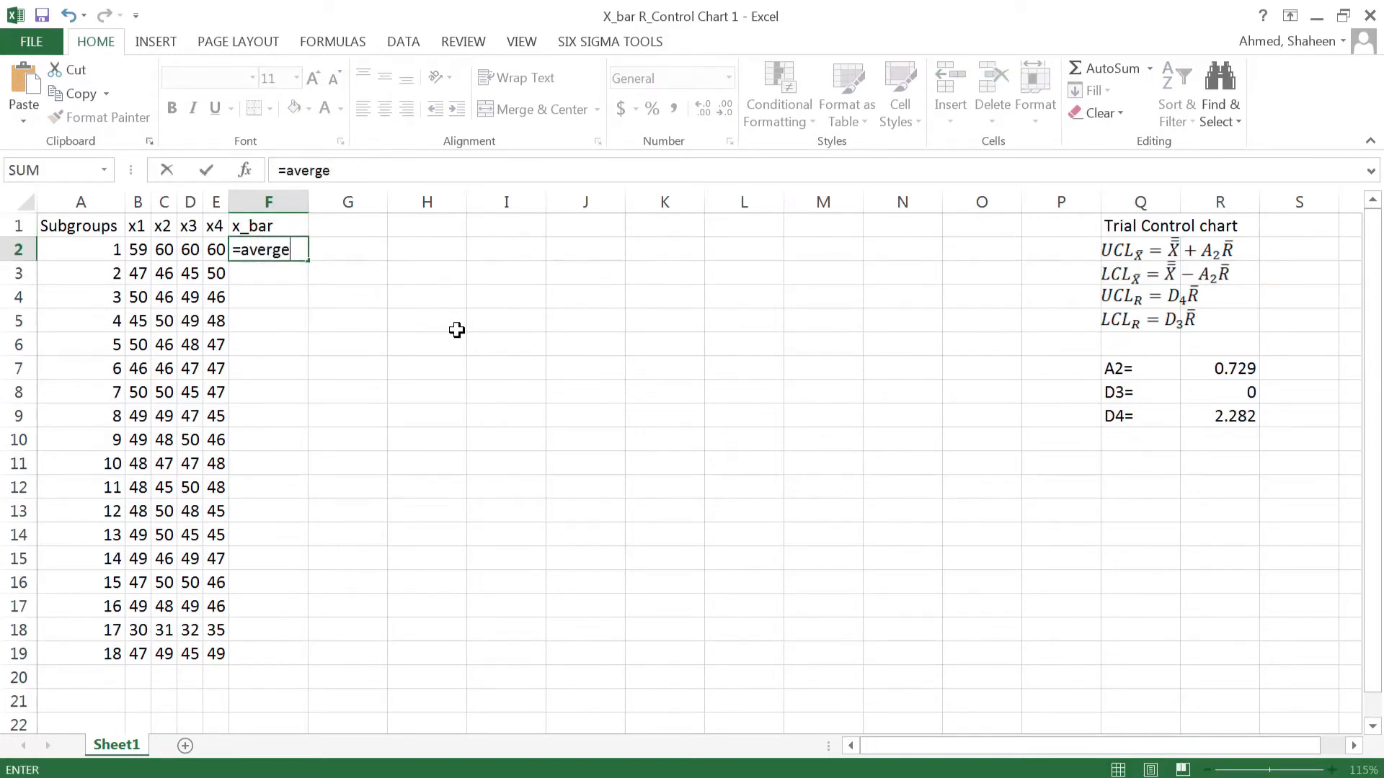
key(BackSpace)
key(BackSpace)
text(age)
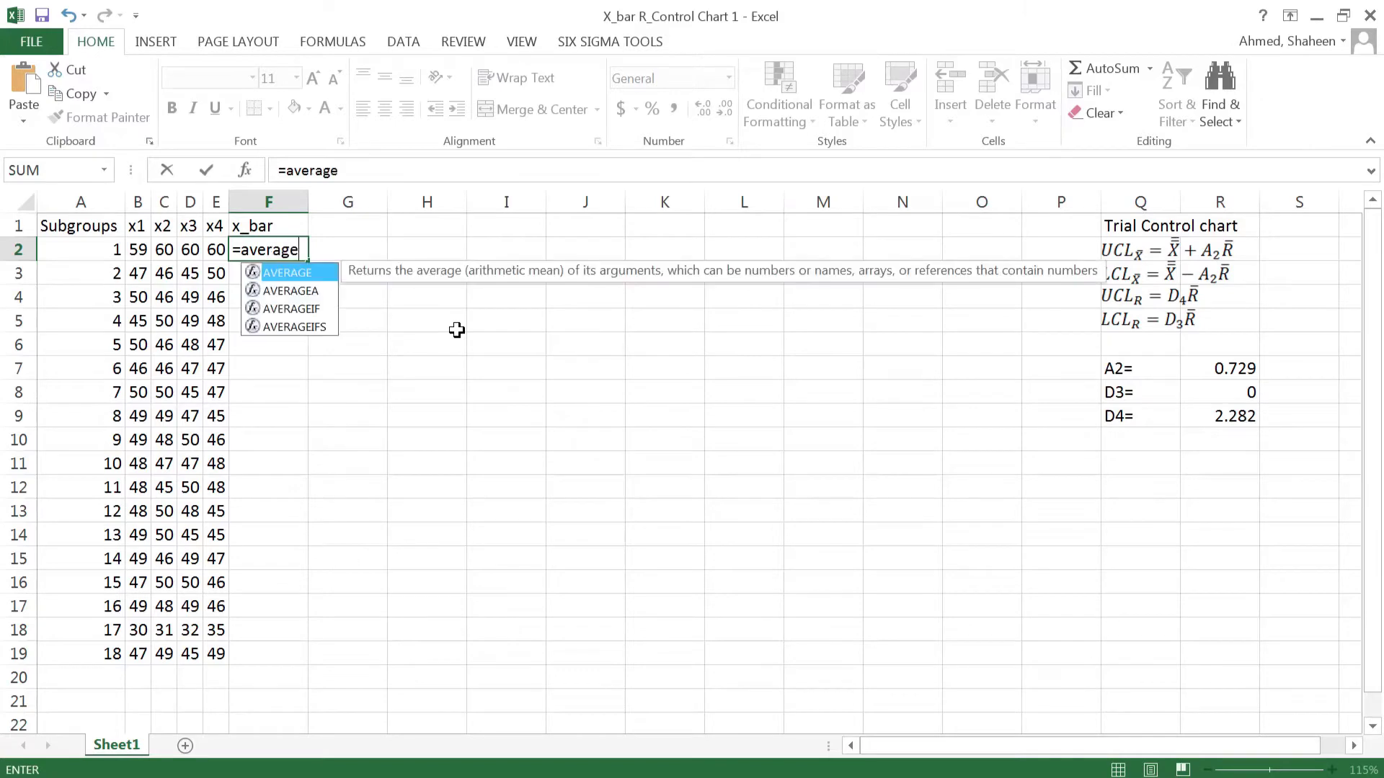
text(()
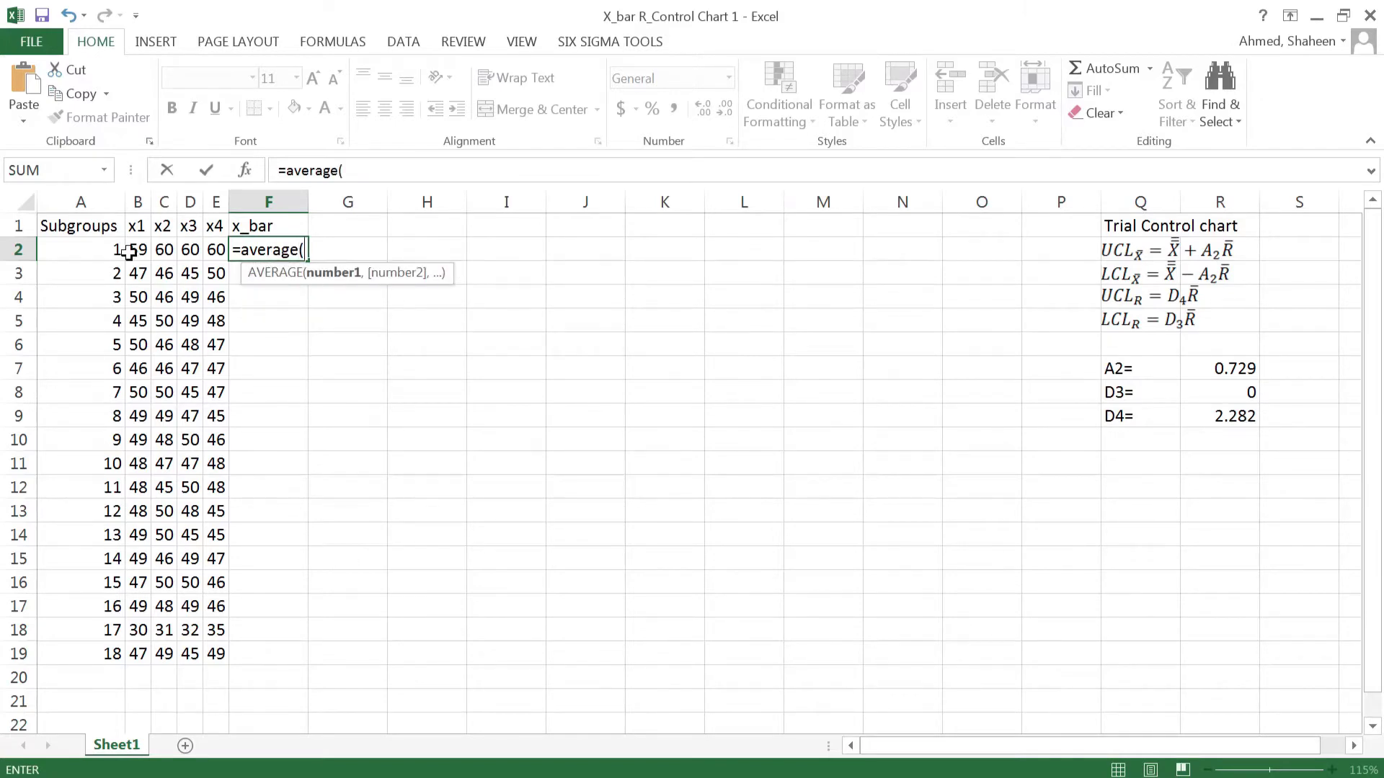
drag(132, 250, 216, 249)
text())
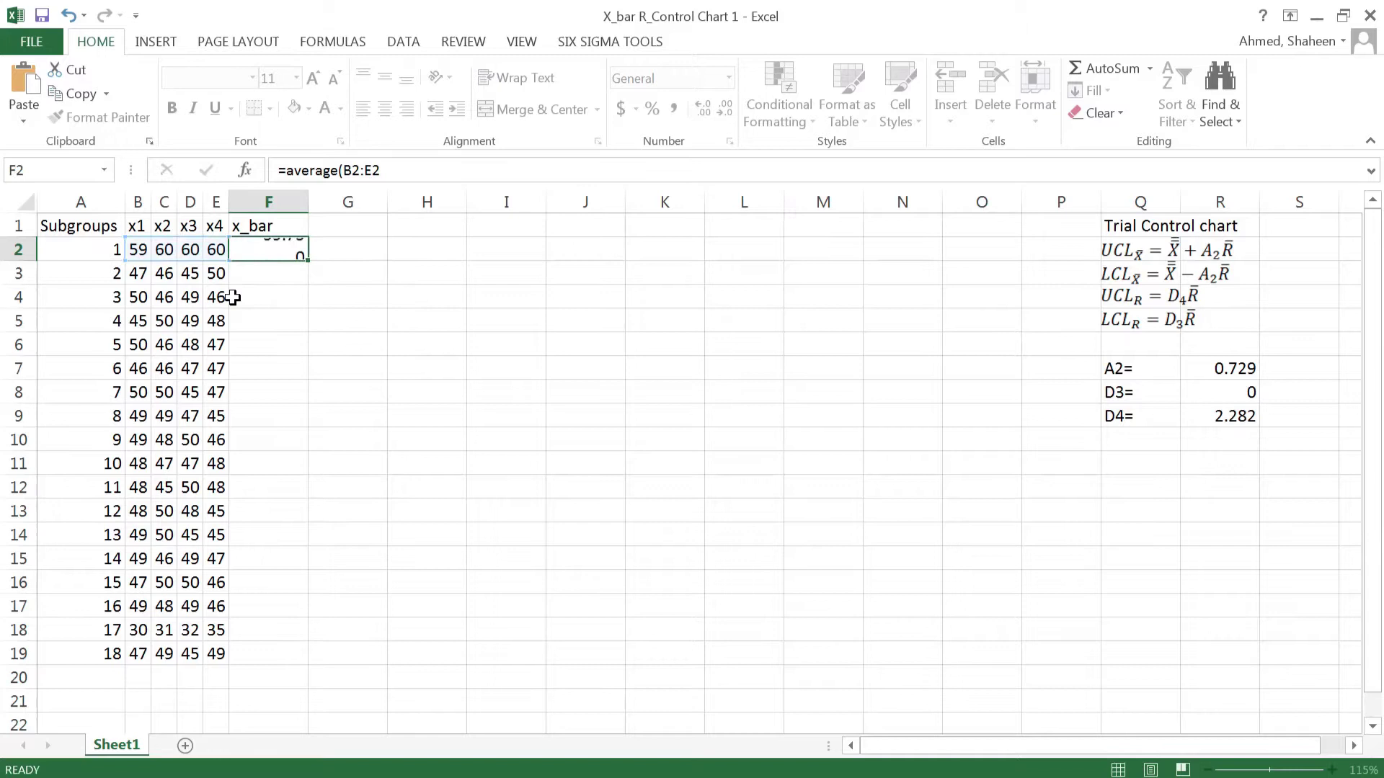
key(Return)
Fill the x_bar average down to F19 and narrow column F
click(297, 252)
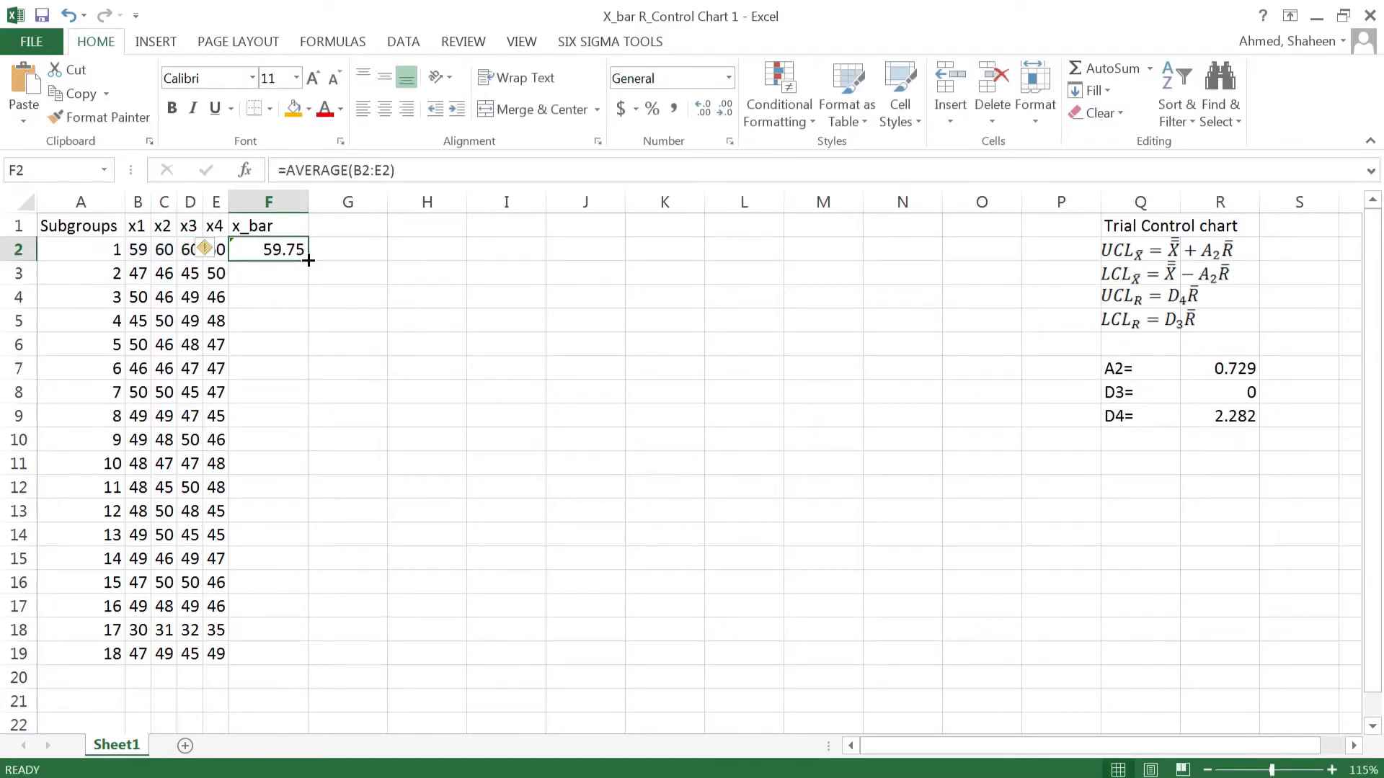
double_click(308, 261)
drag(304, 202, 284, 202)
click(339, 229)
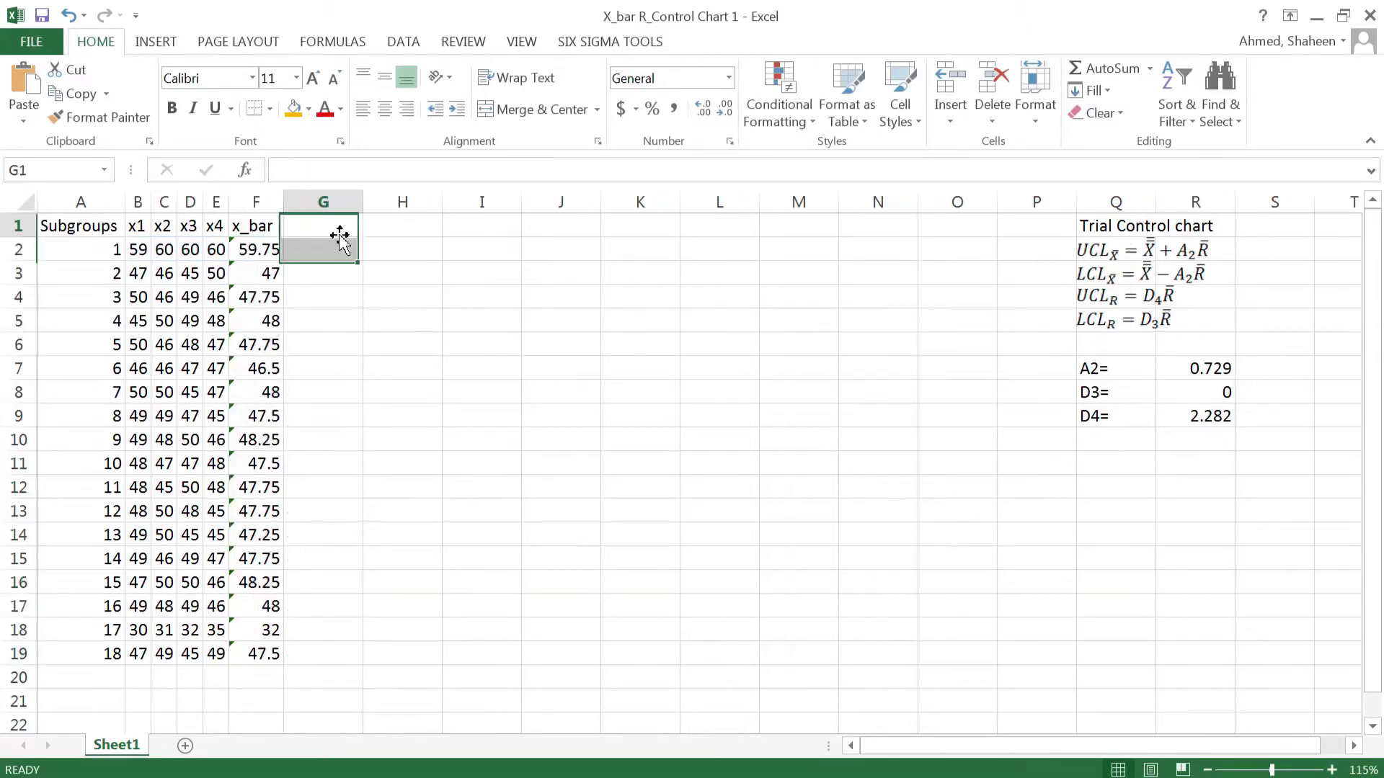
Head column G 'x_bar_bar' and fill =AVERAGE(F:F) from G2 down to G19
text(x_bar)
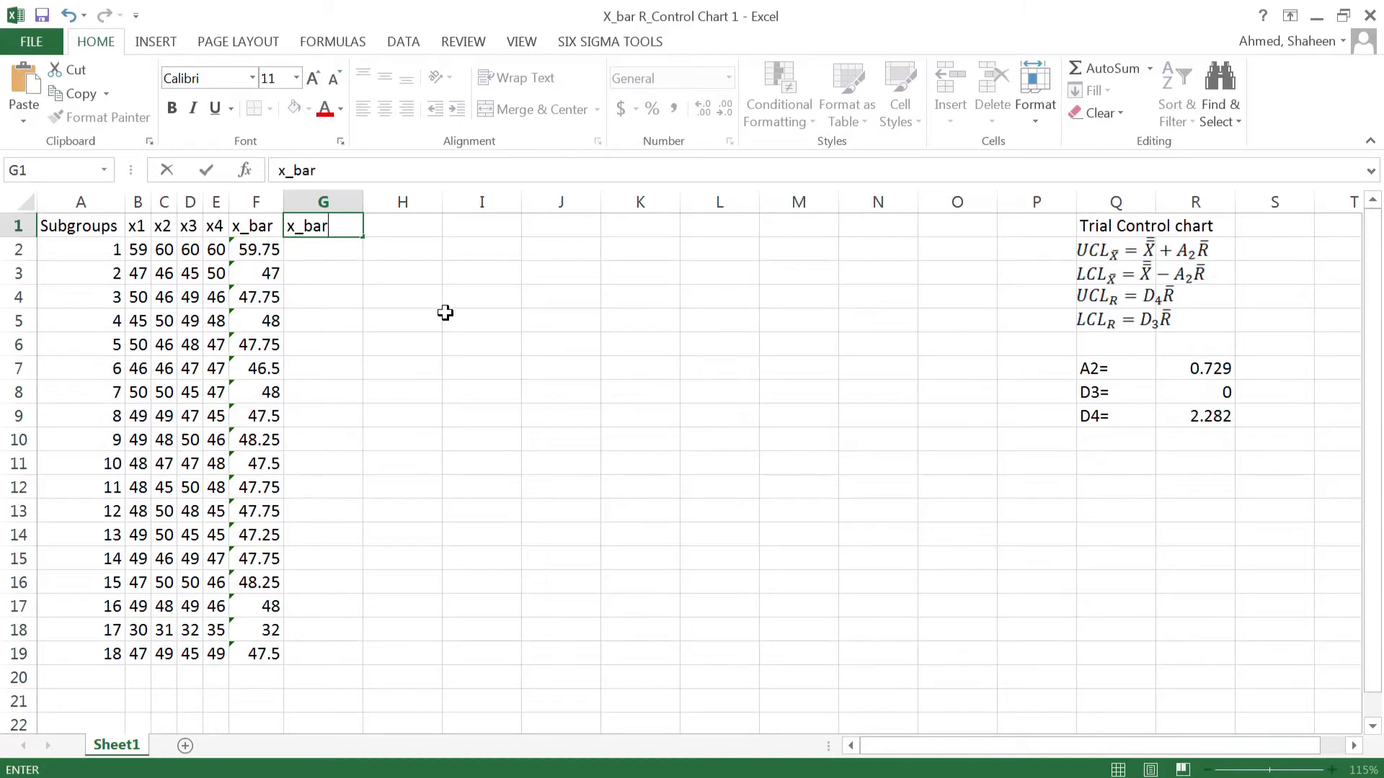
text(_bar)
key(Return)
text(=avear)
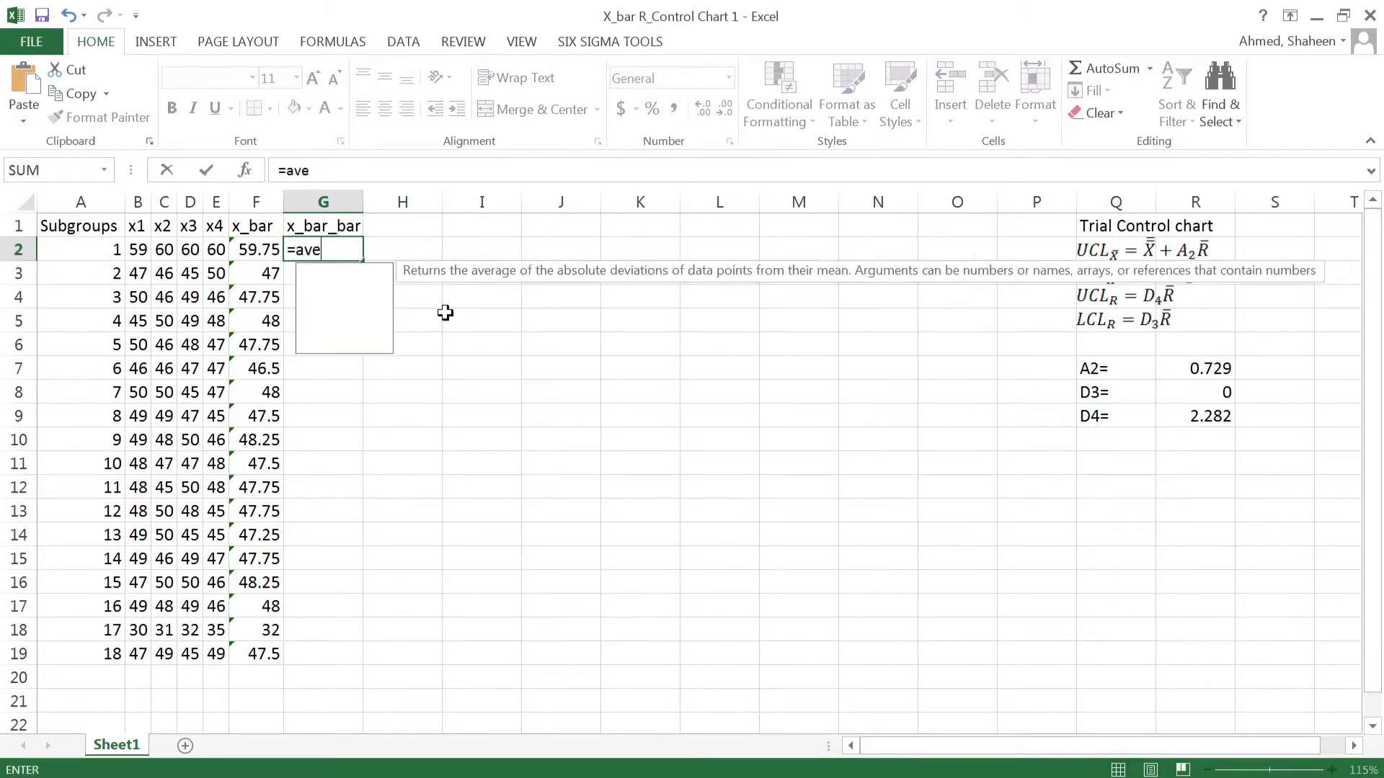
key(BackSpace)
text(rage)
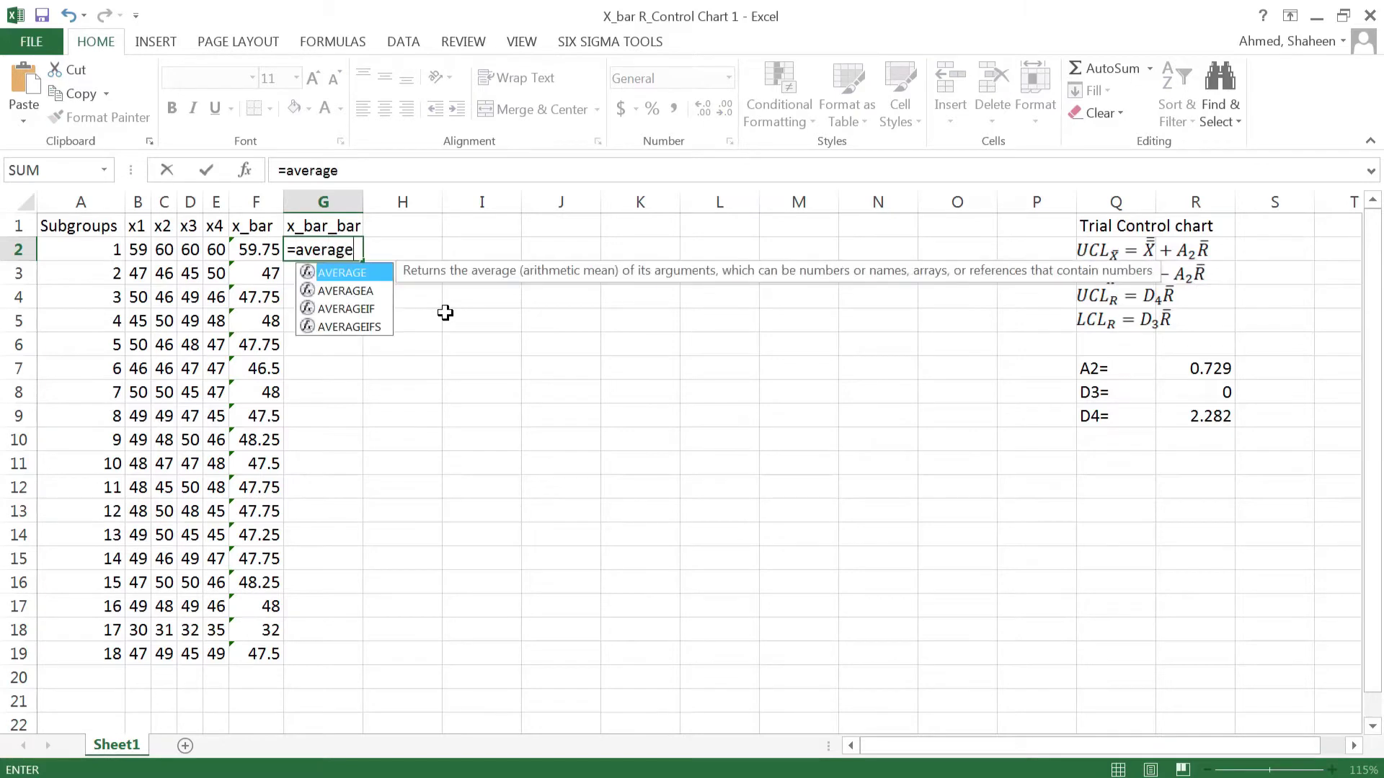
text(()
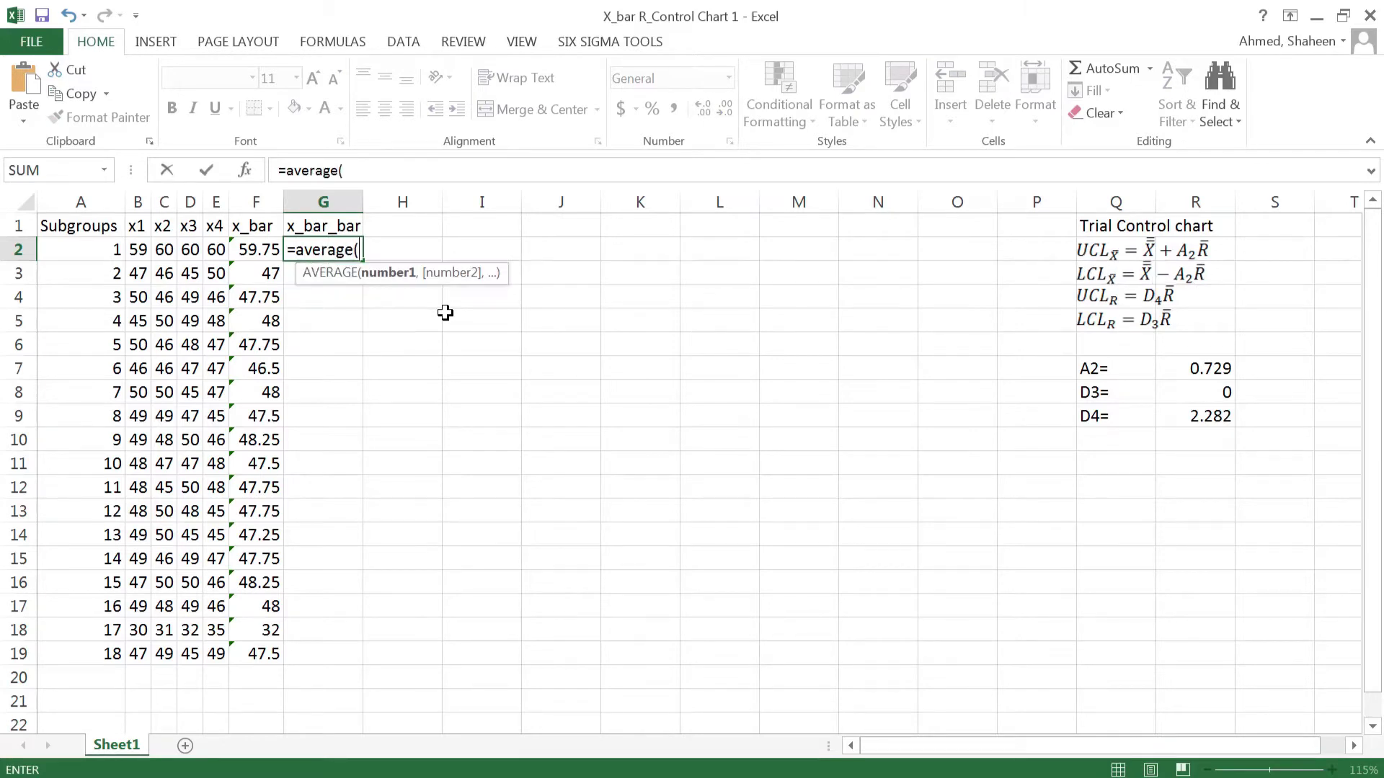
click(254, 200)
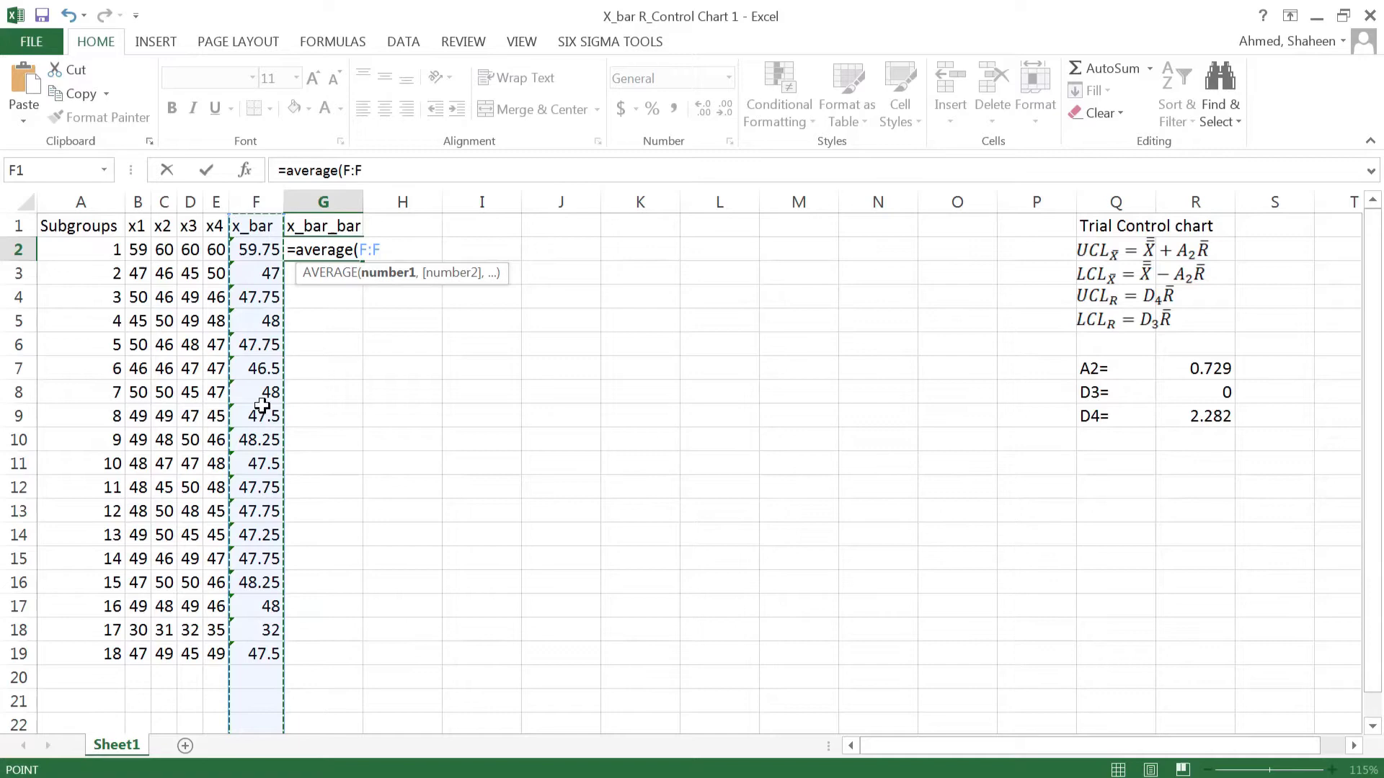
key(Return)
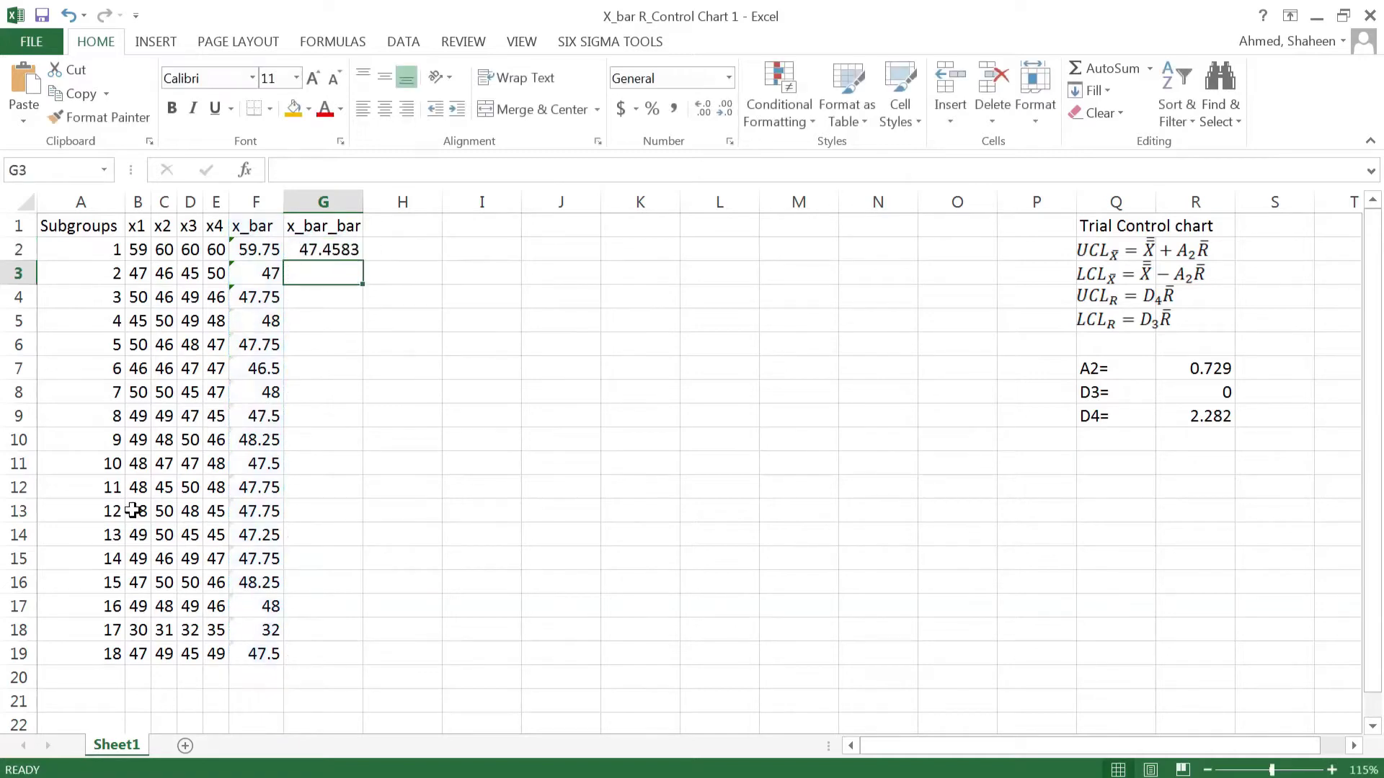
click(349, 250)
drag(361, 260, 325, 655)
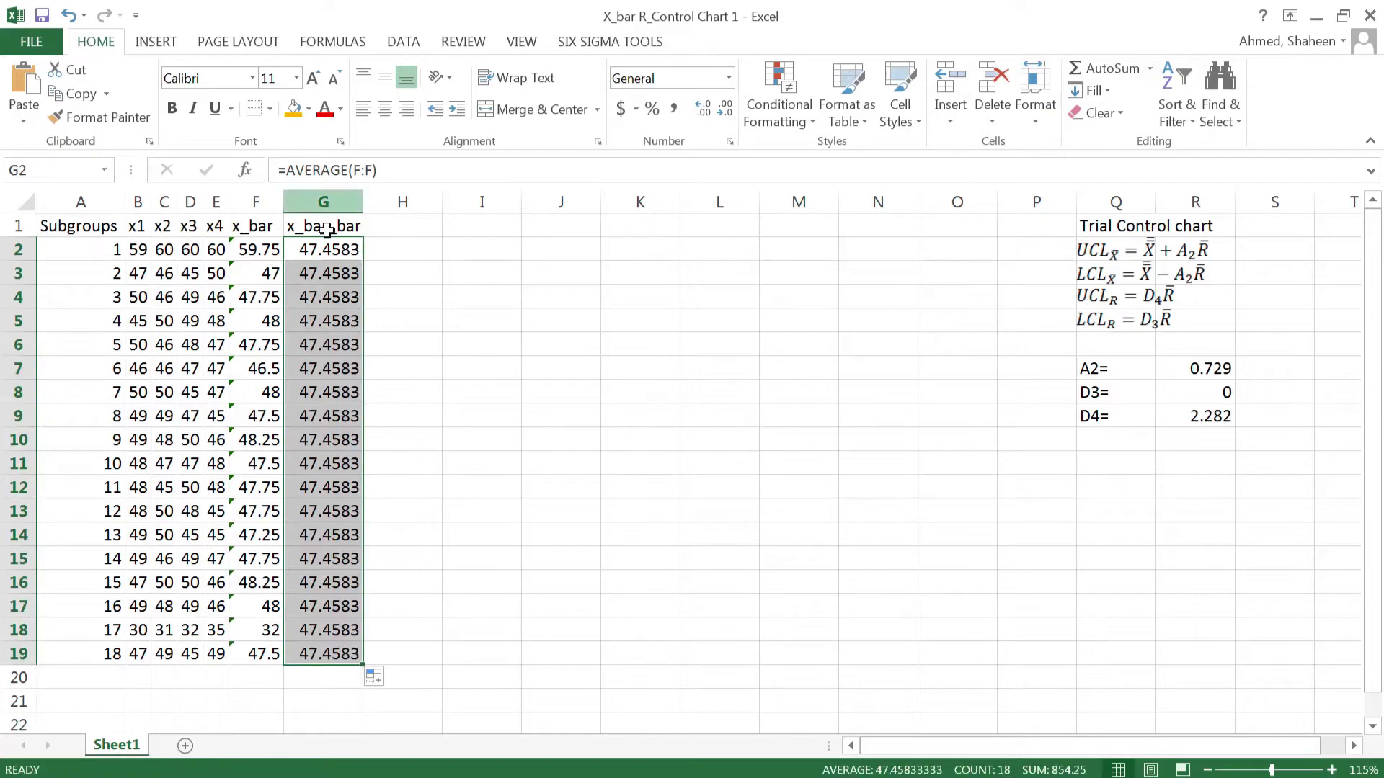
Format column G as Number with 2 decimals (47.46) and widen it
right_click(345, 196)
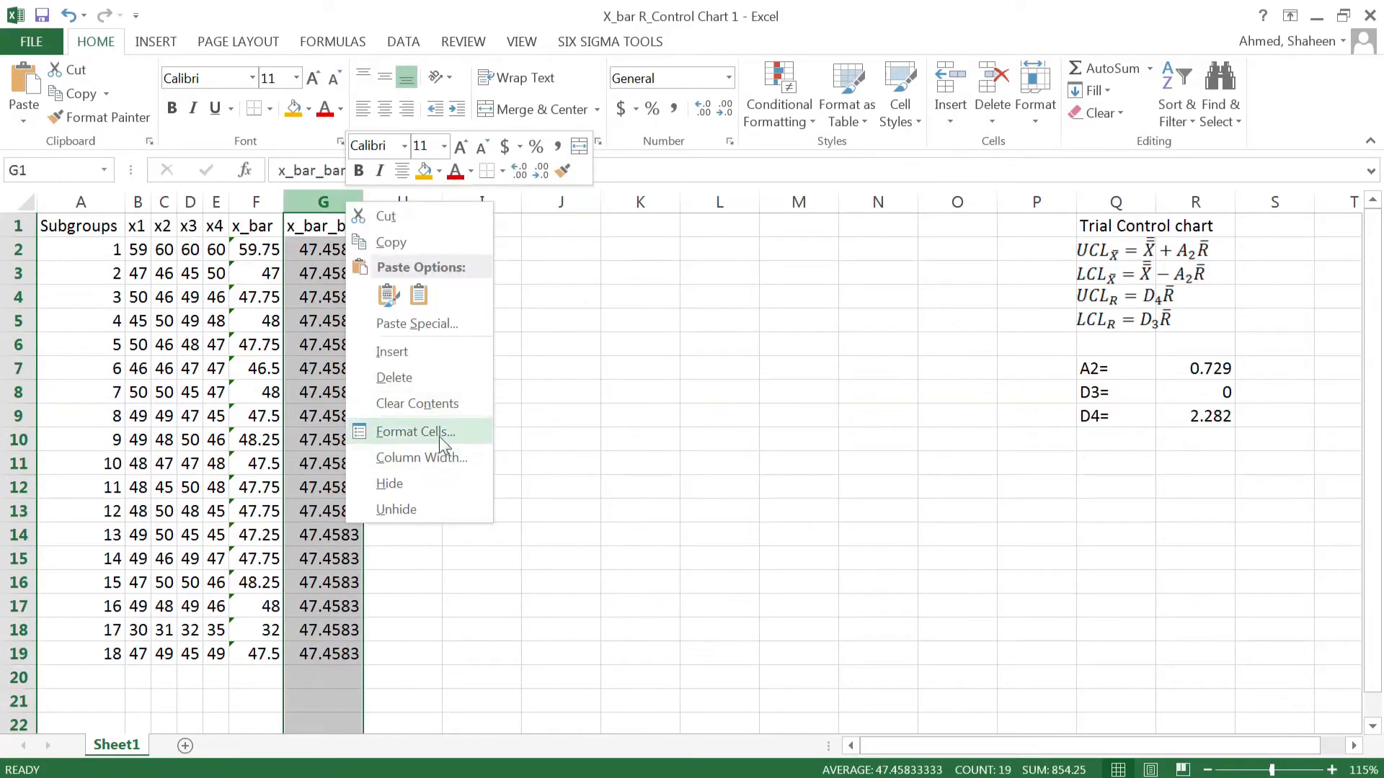
click(443, 461)
click(283, 268)
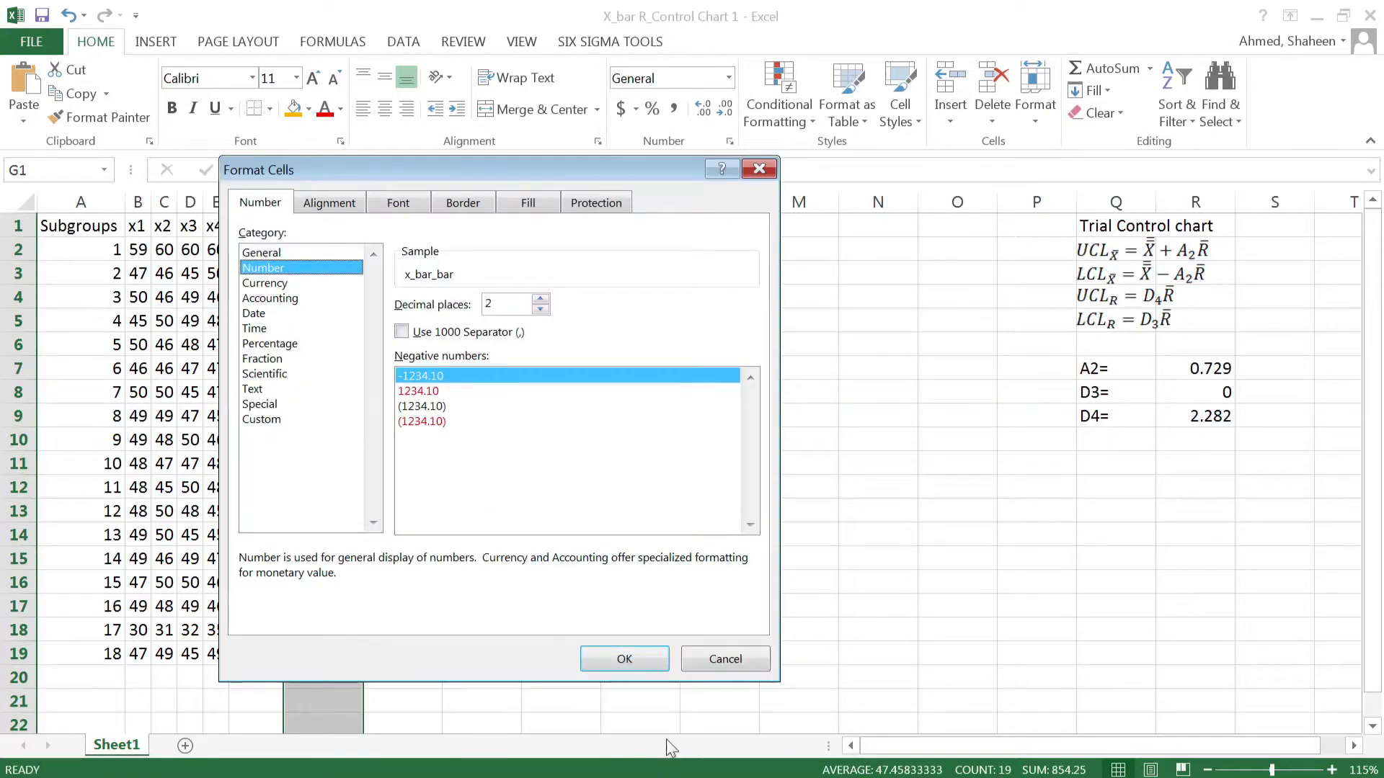
click(625, 659)
click(429, 346)
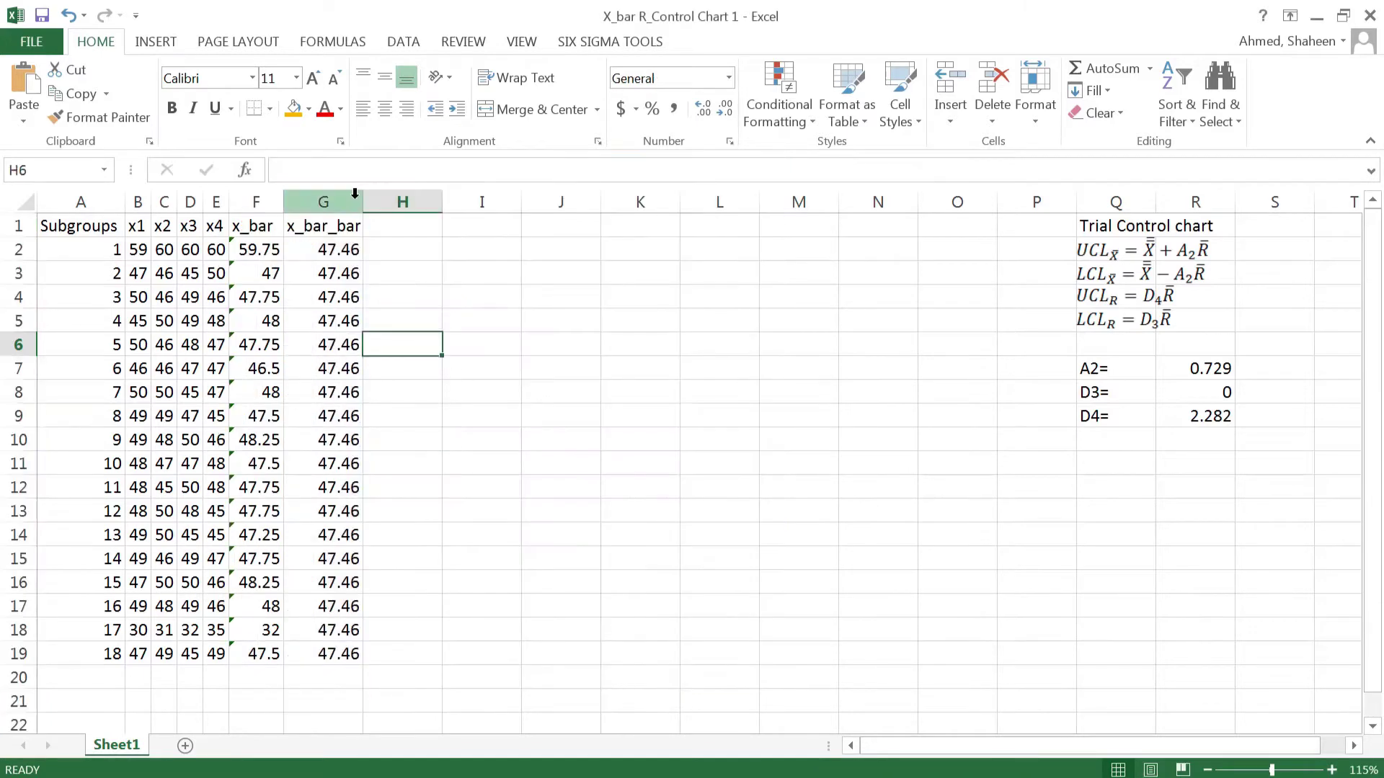
drag(362, 208, 368, 208)
click(404, 220)
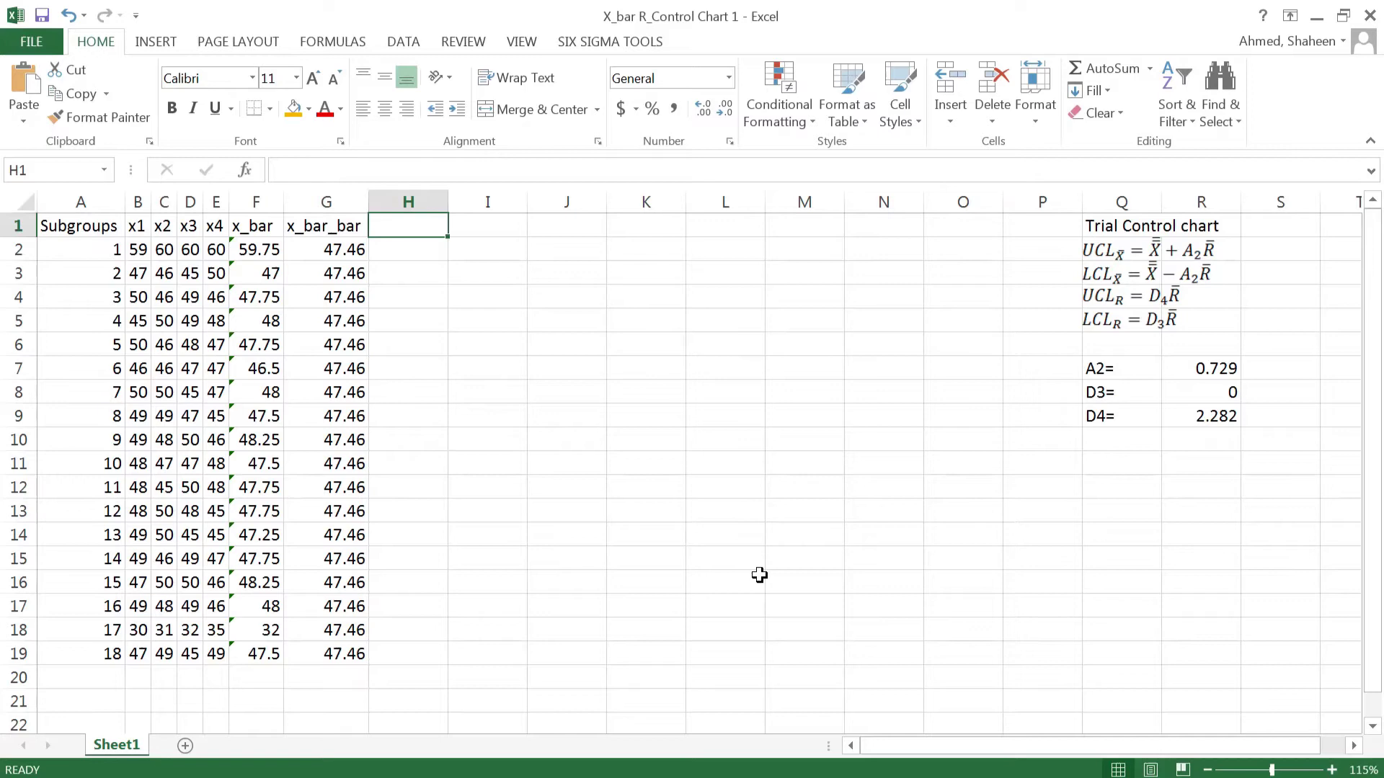
Head column H 'R' and enter a max-minus-min formula over B2:E2 in H2
text(R)
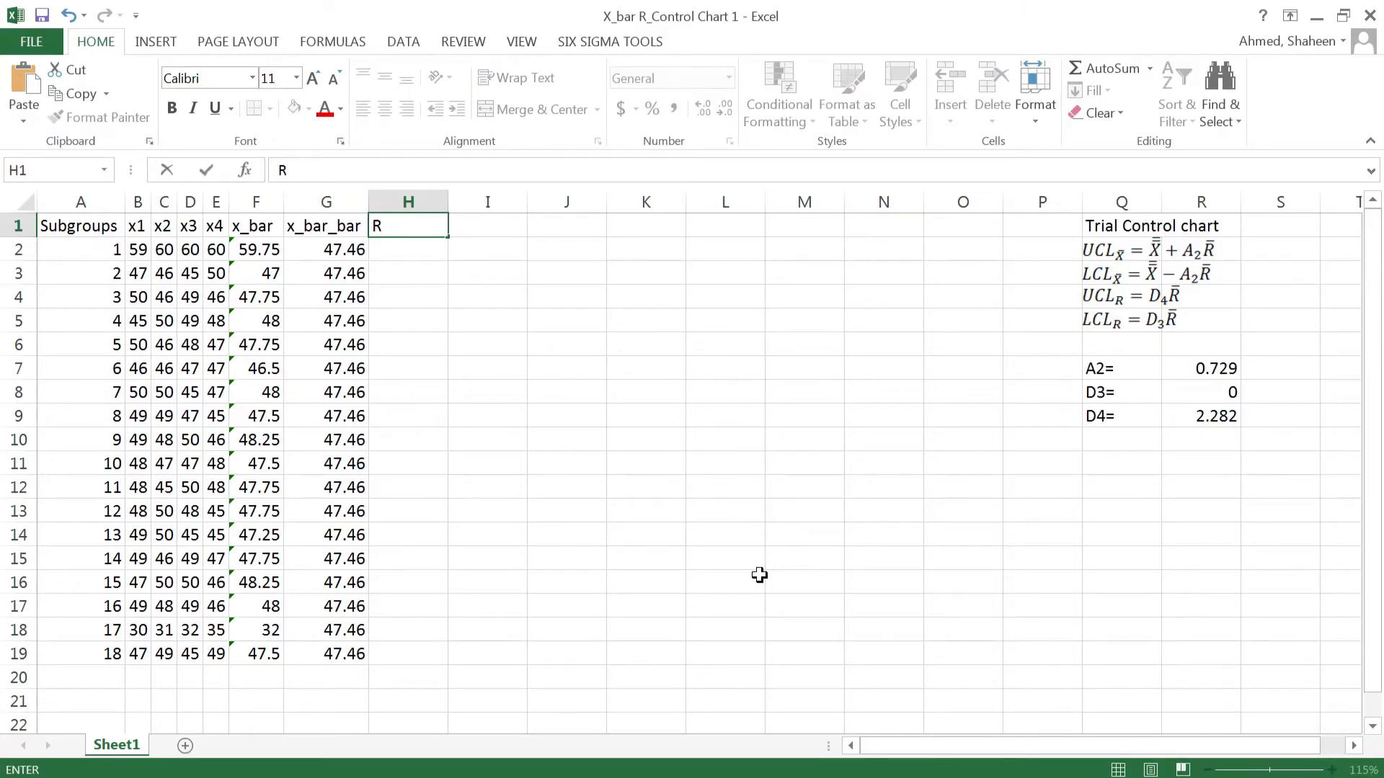
key(Return)
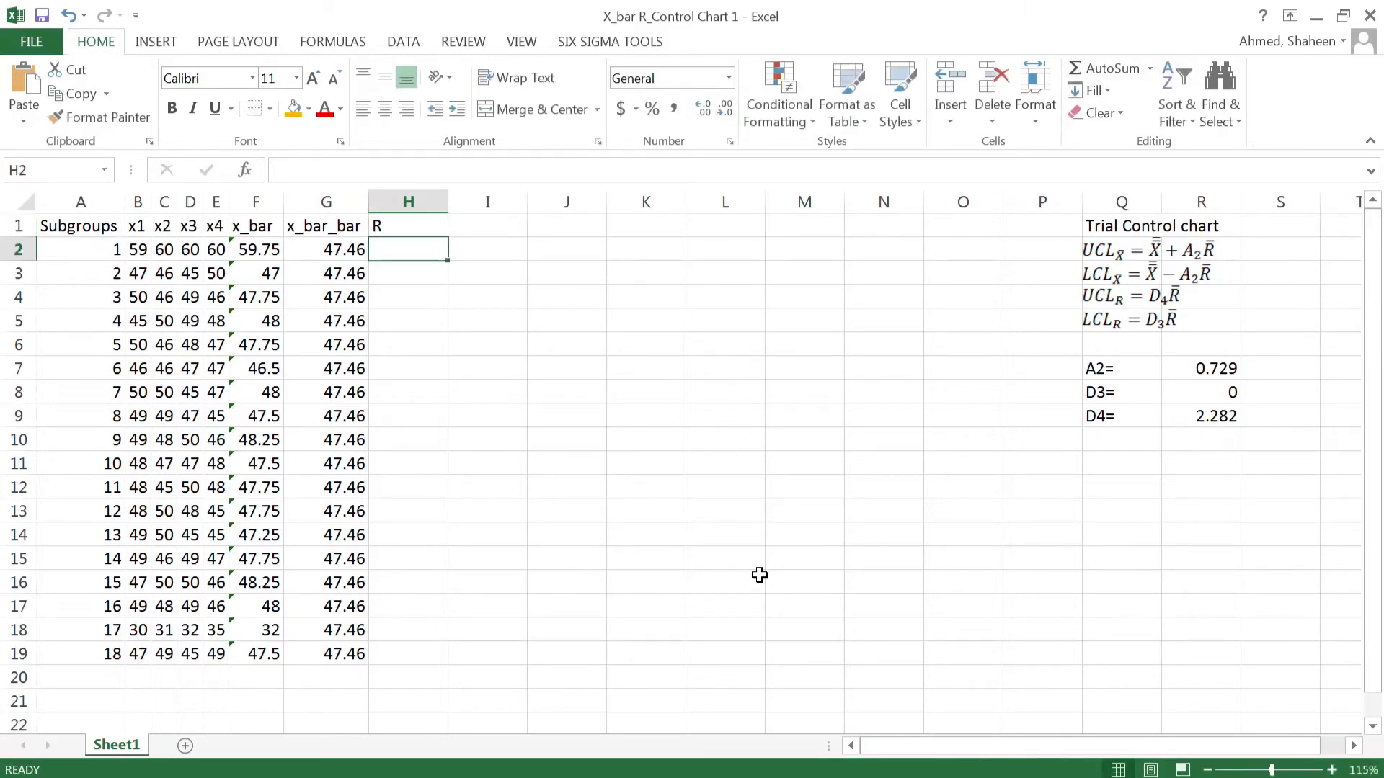
text(=mix)
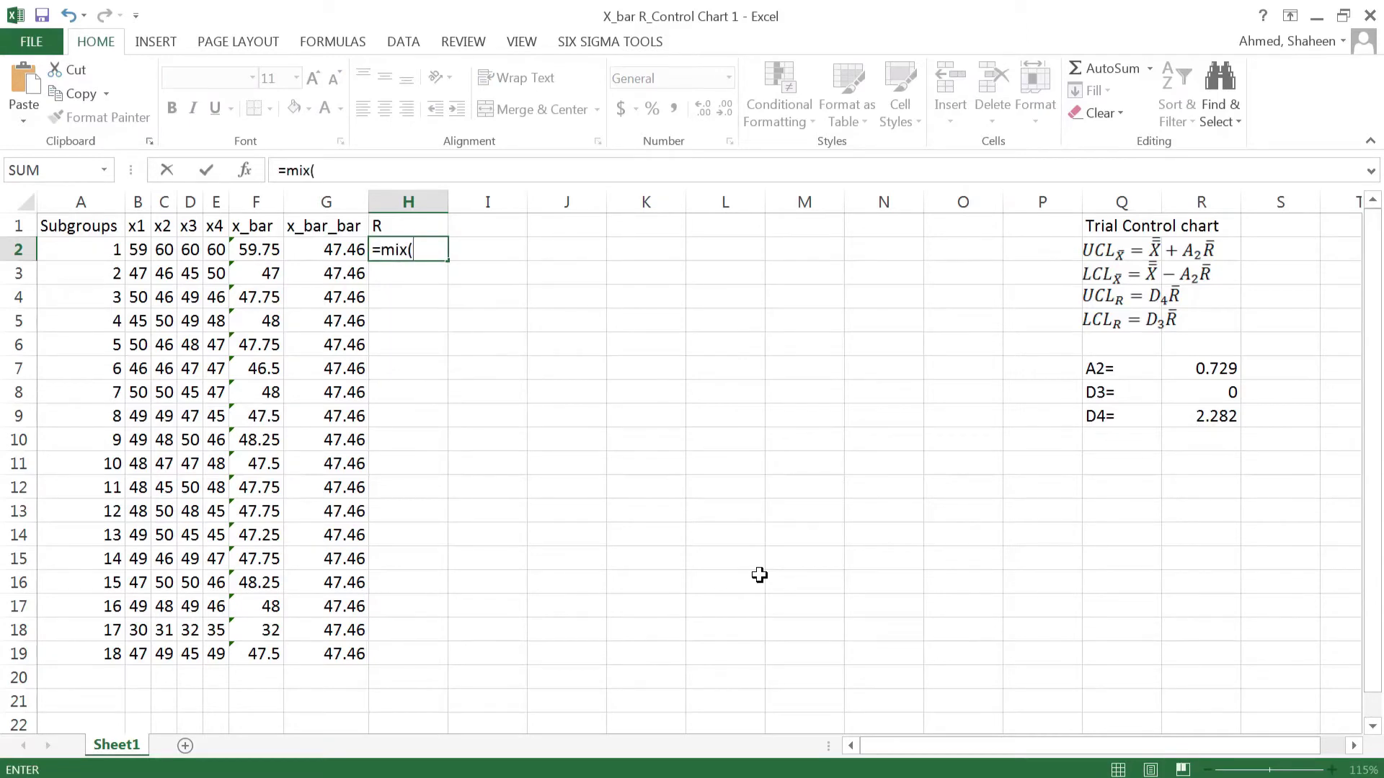
text(()
drag(136, 250, 217, 251)
text())
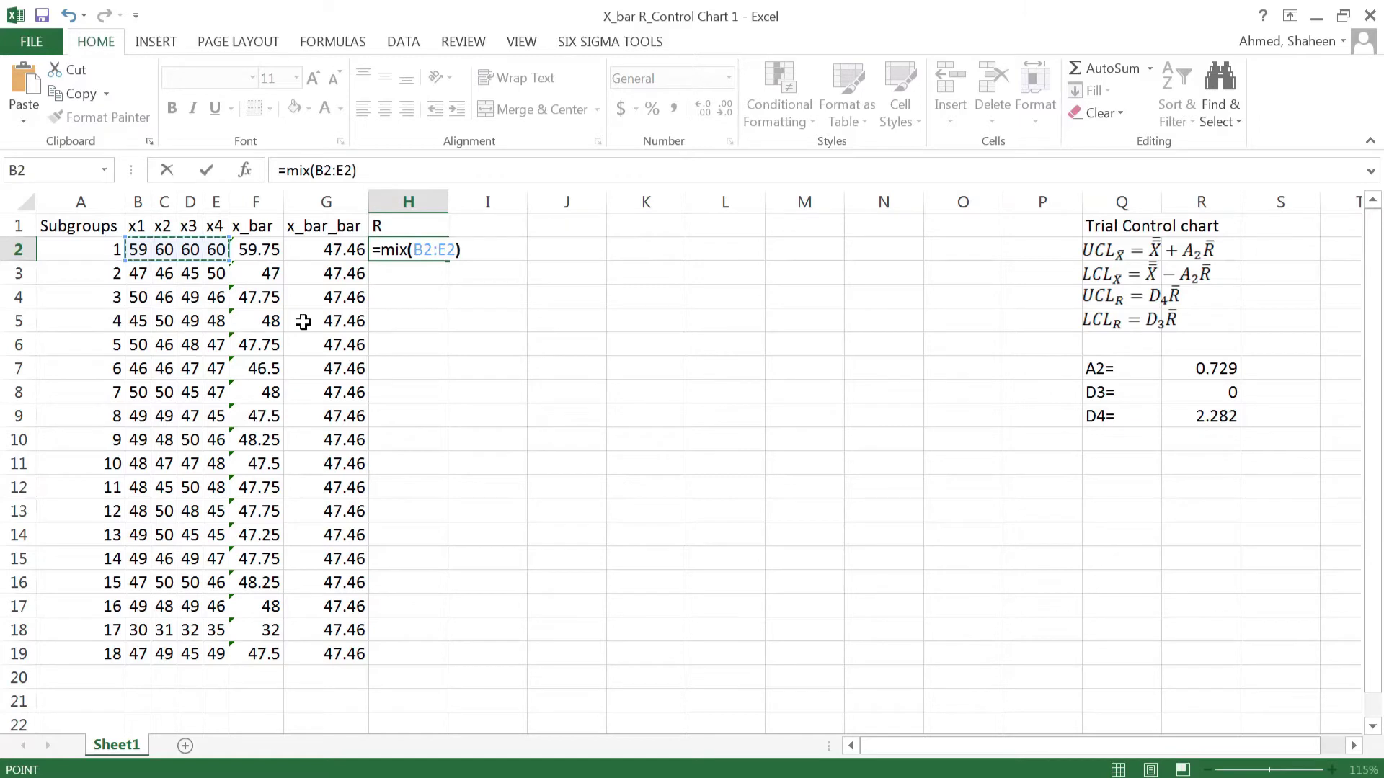
text(-min()
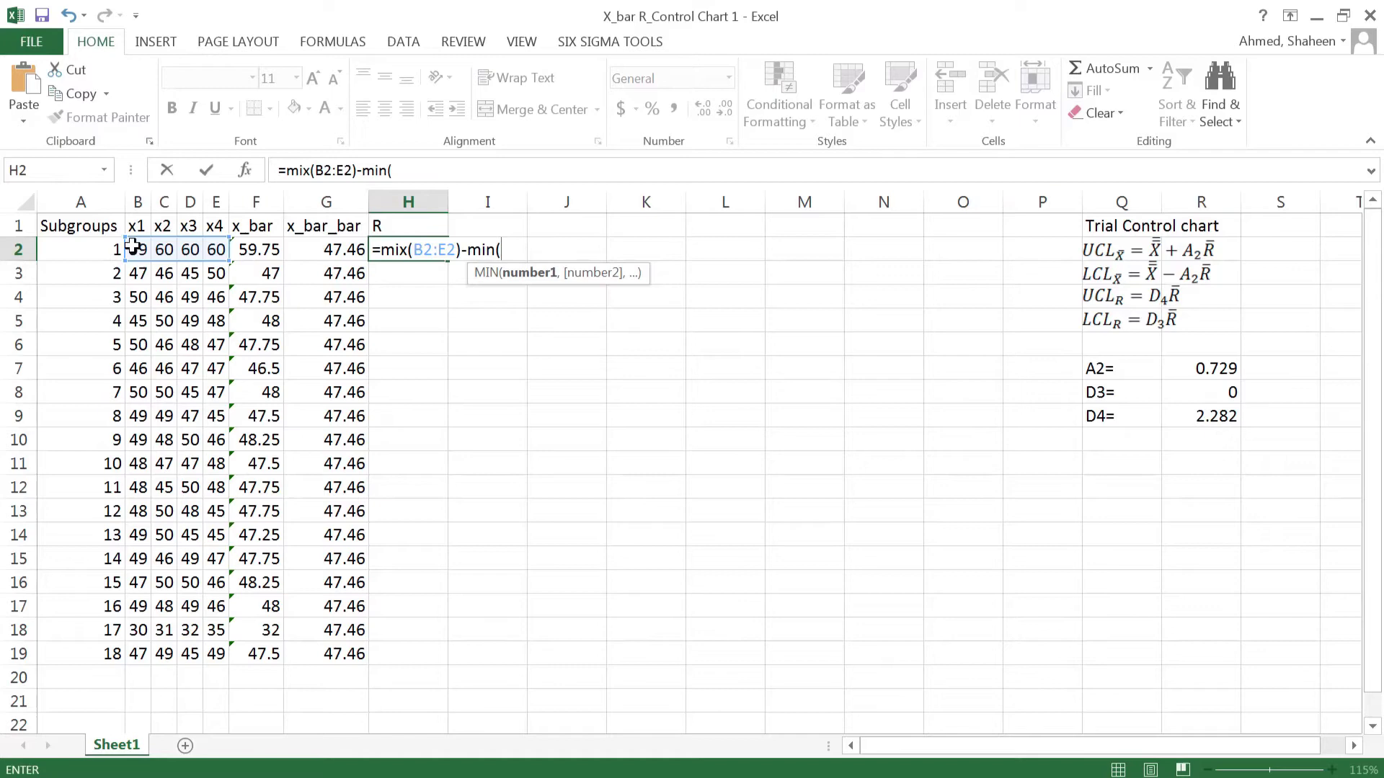
drag(136, 251, 216, 250)
key(Return)
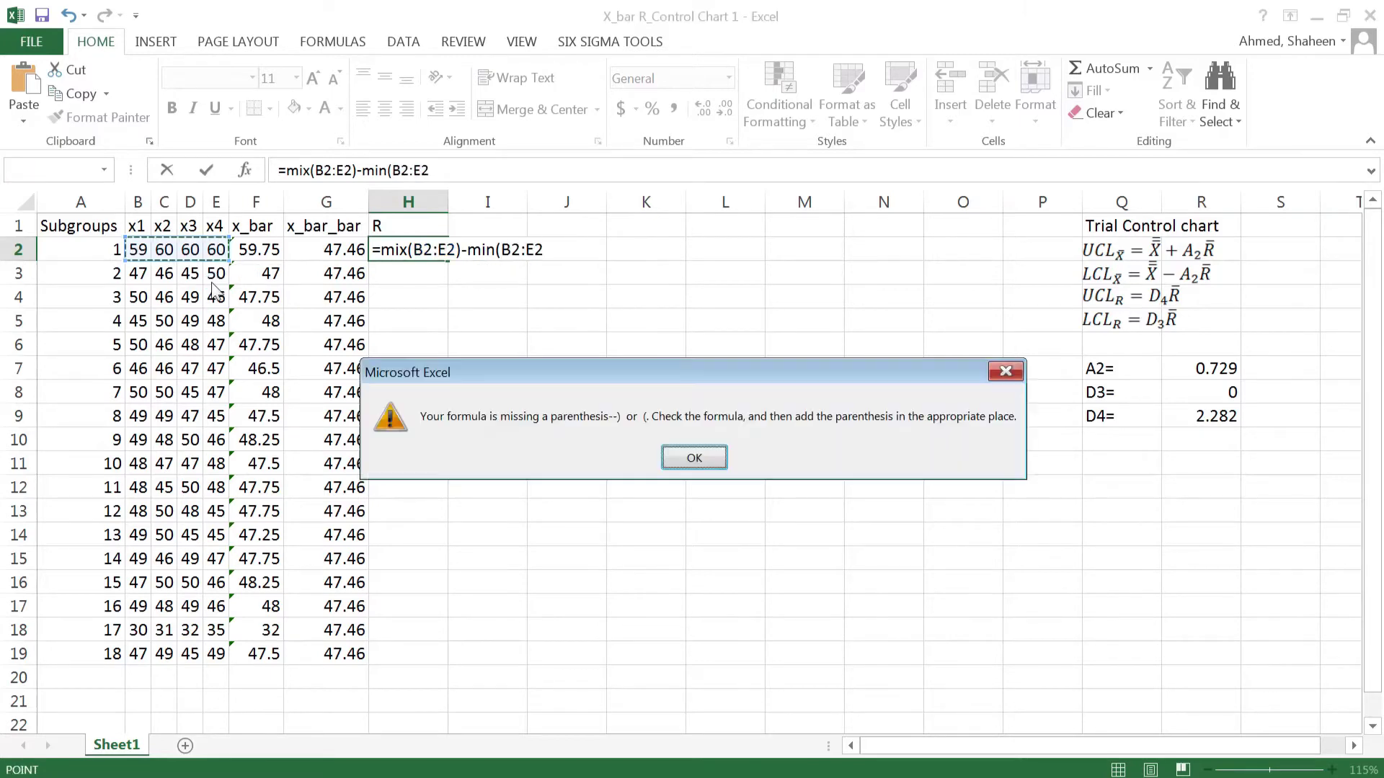
key(Return)
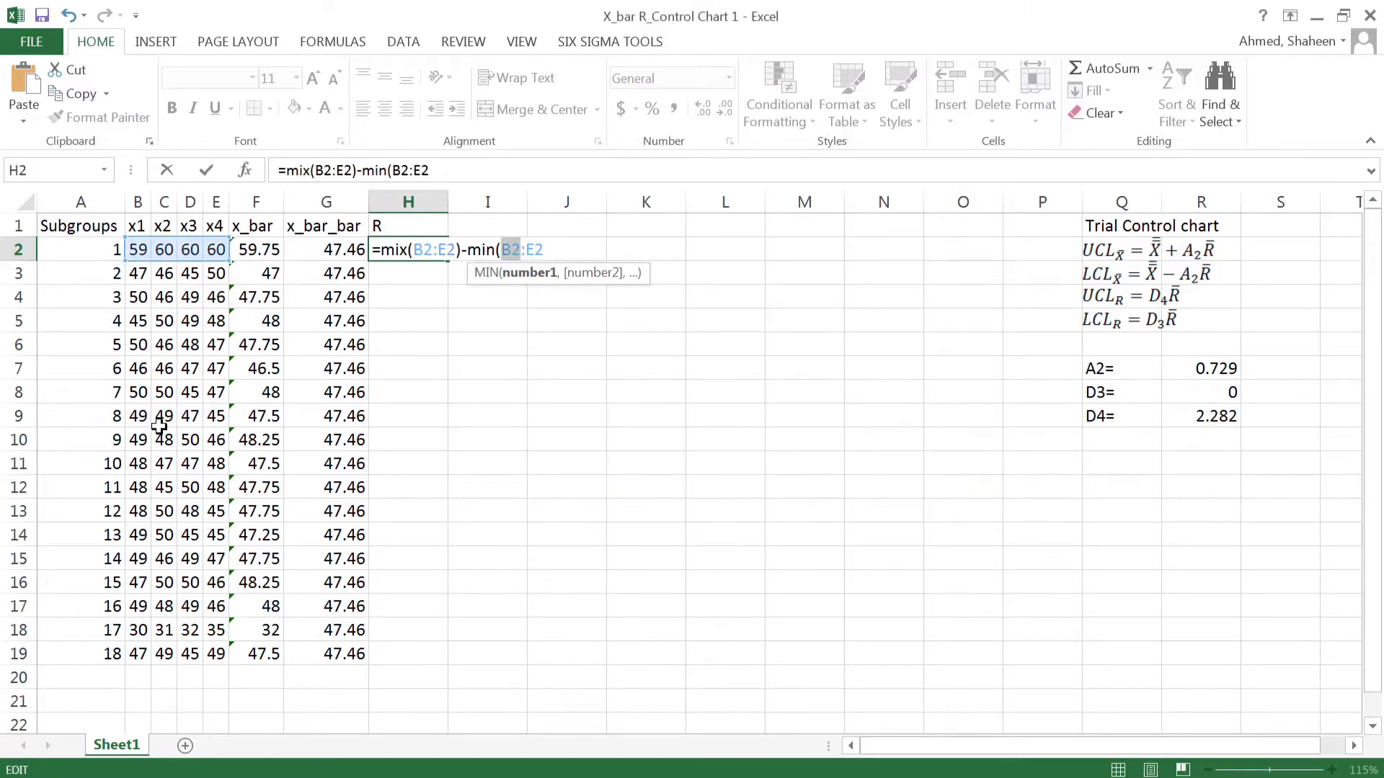
key(Return)
key(Return)
click(579, 257)
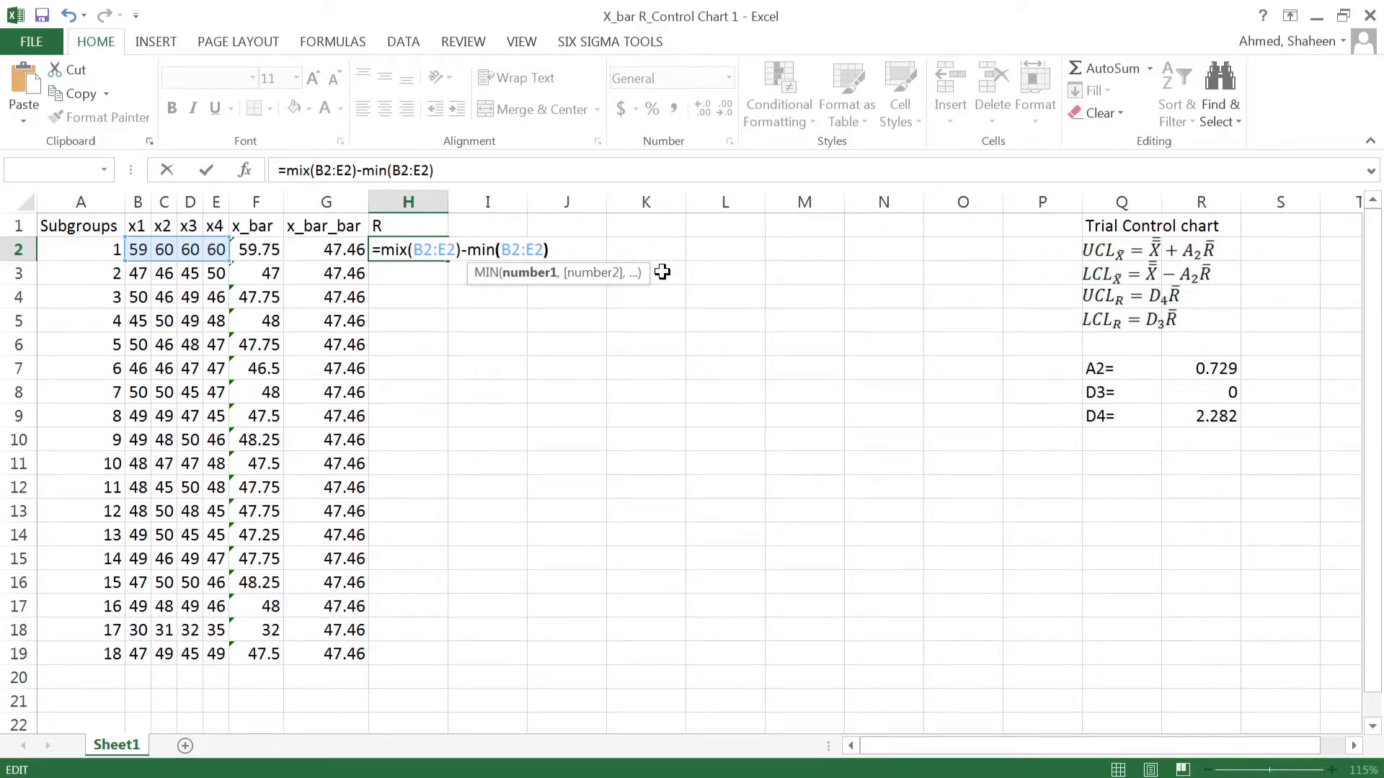
key(Return)
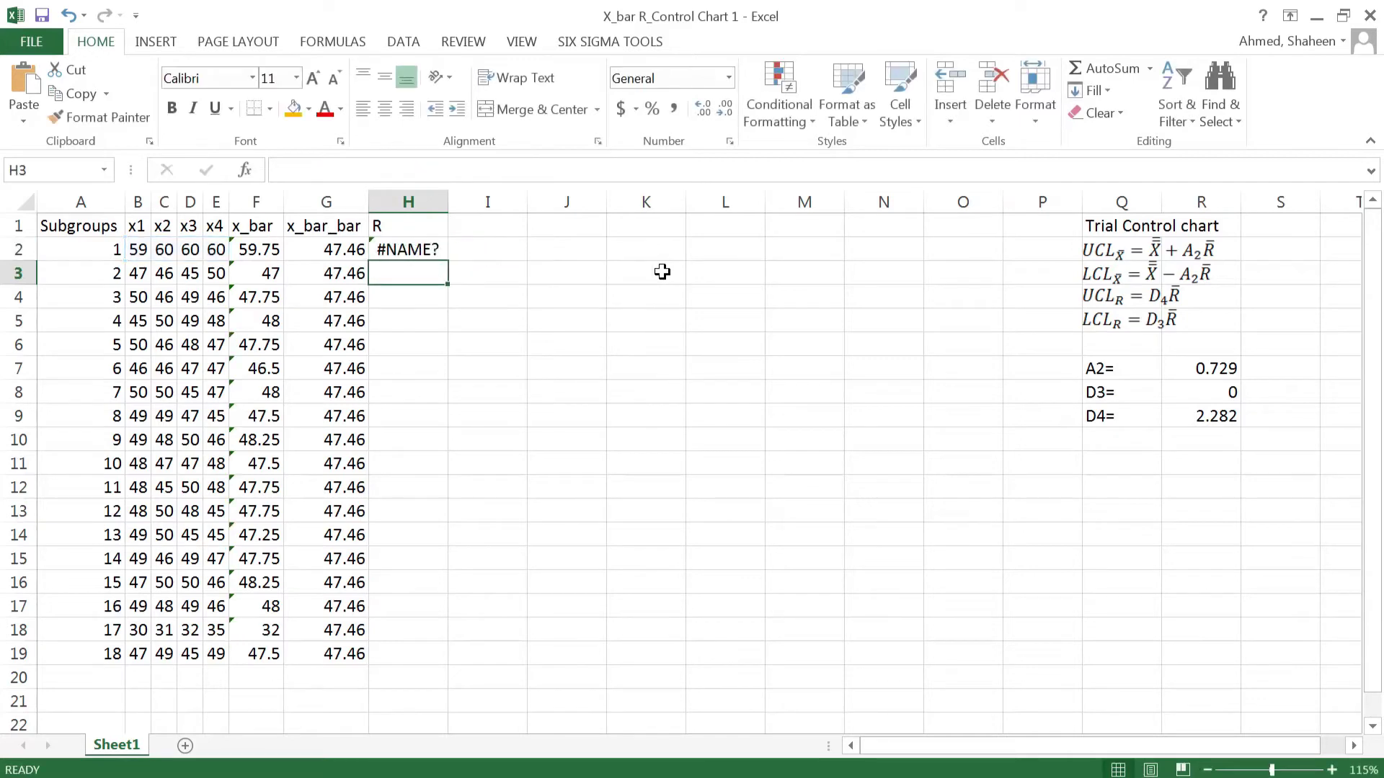
Fix the #NAME? error by correcting 'mix' to MAX in H2
click(446, 249)
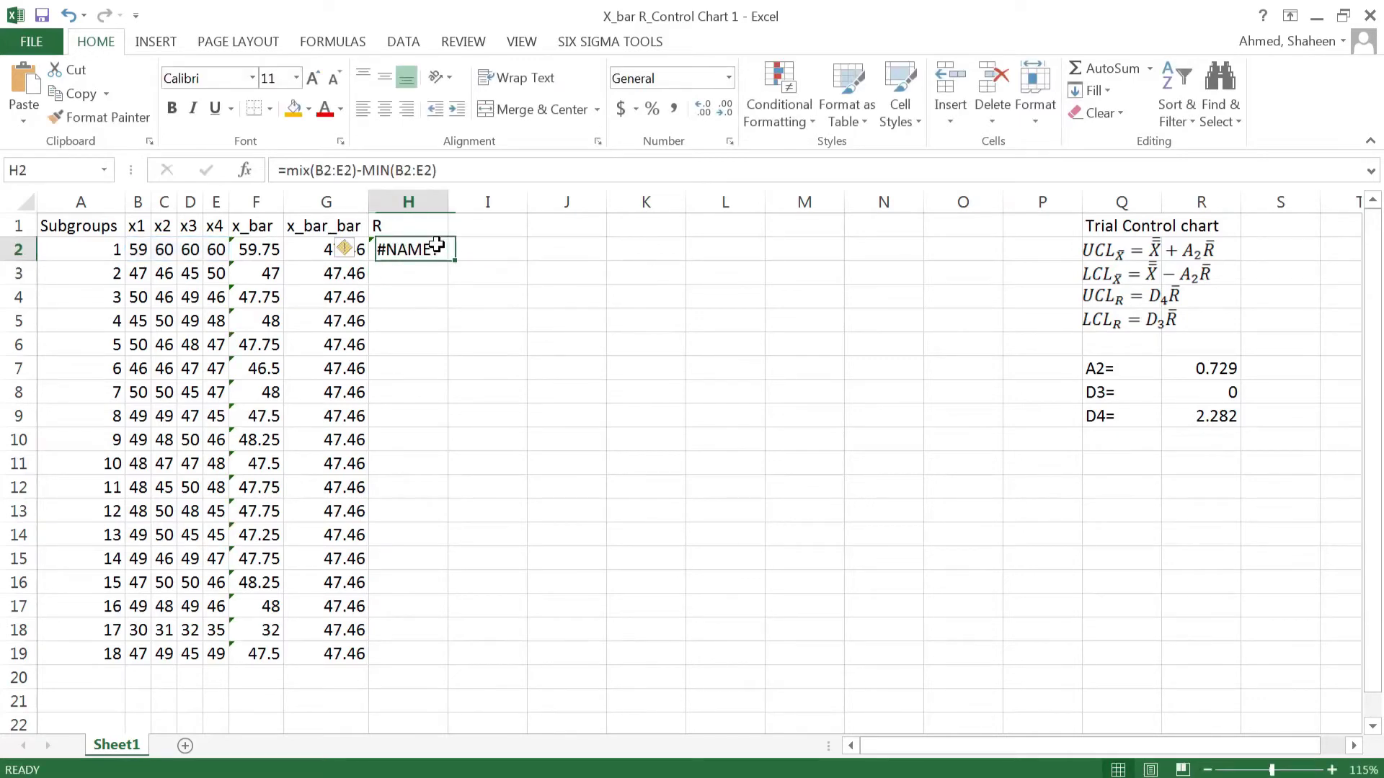
double_click(448, 251)
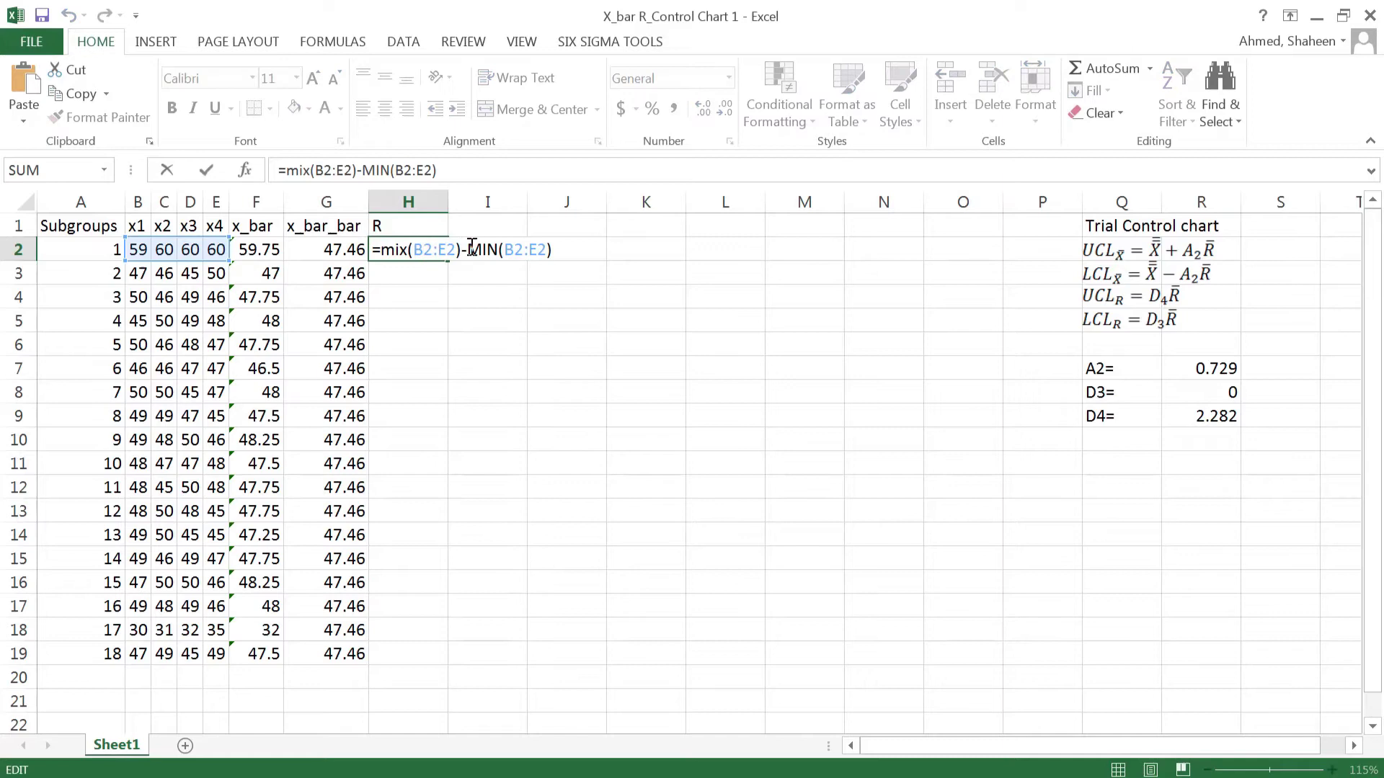
key(Left)
key(Left)
key(Left)
key(BackSpace)
text(a)
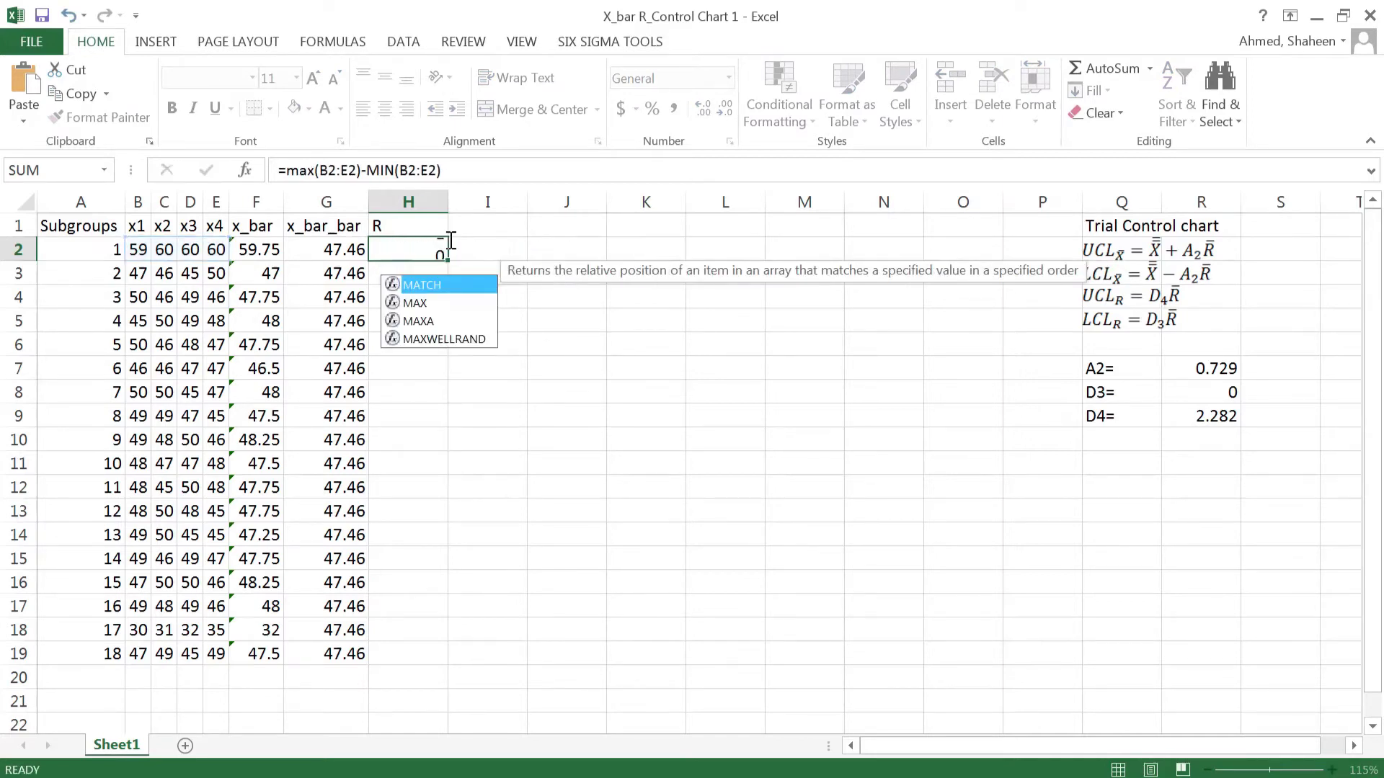
key(Return)
Fill the range formula down to H19 and autofit column H
key(Up)
key(Up)
click(441, 250)
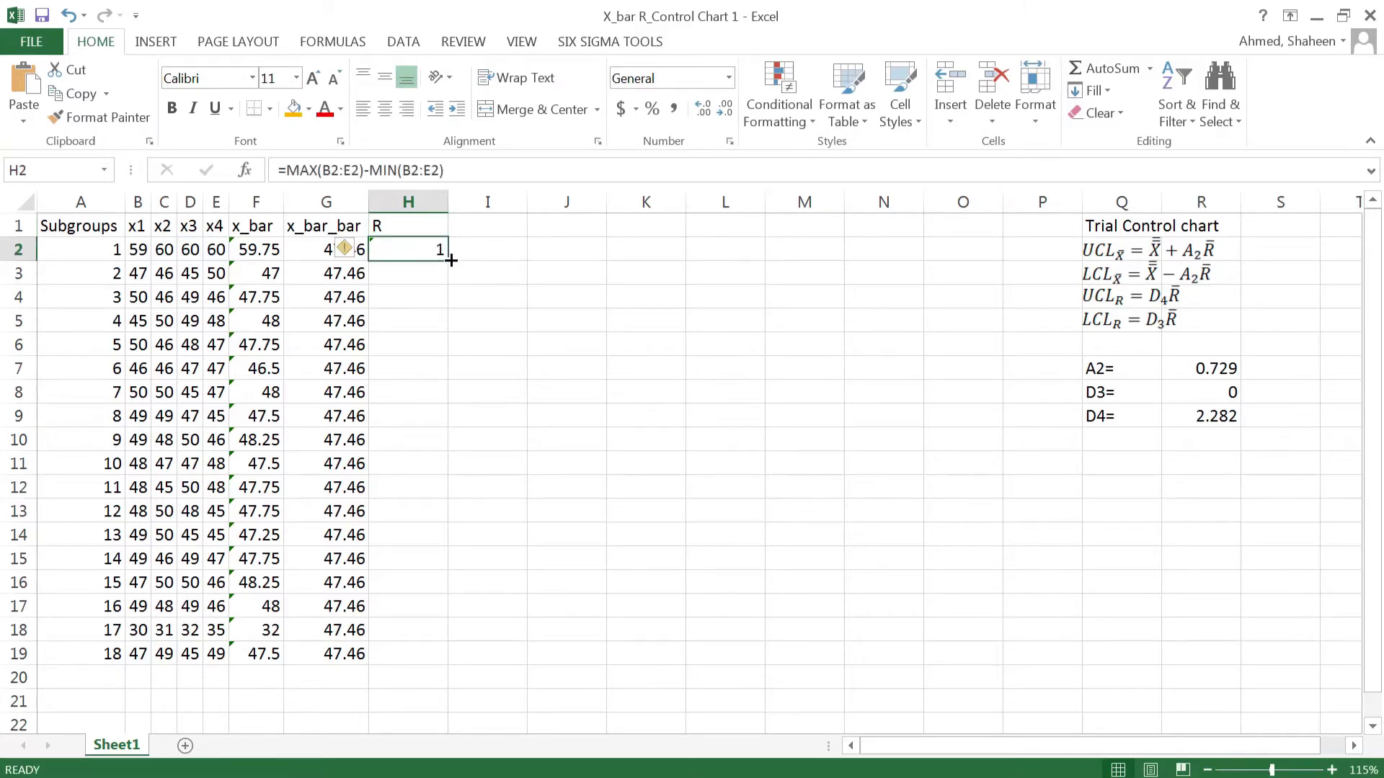
double_click(449, 260)
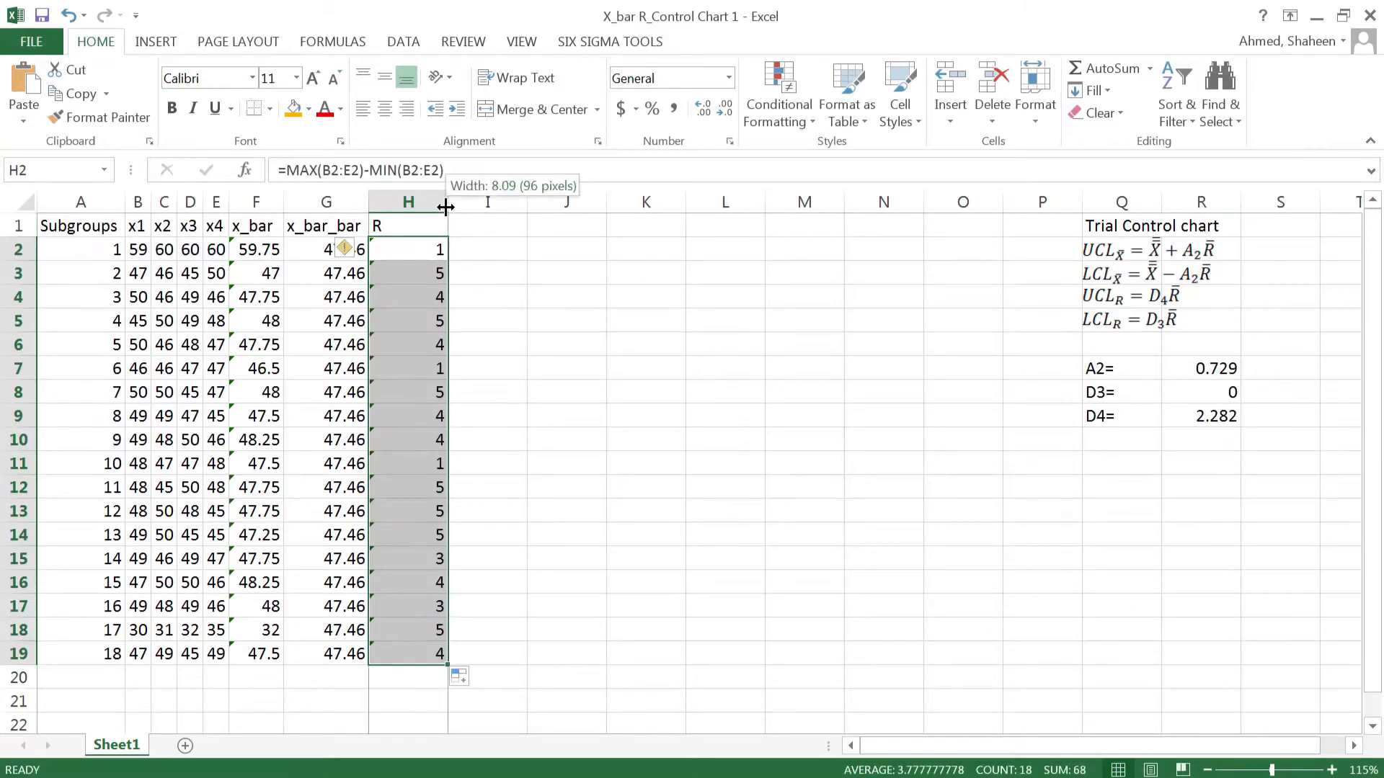
double_click(449, 202)
click(435, 235)
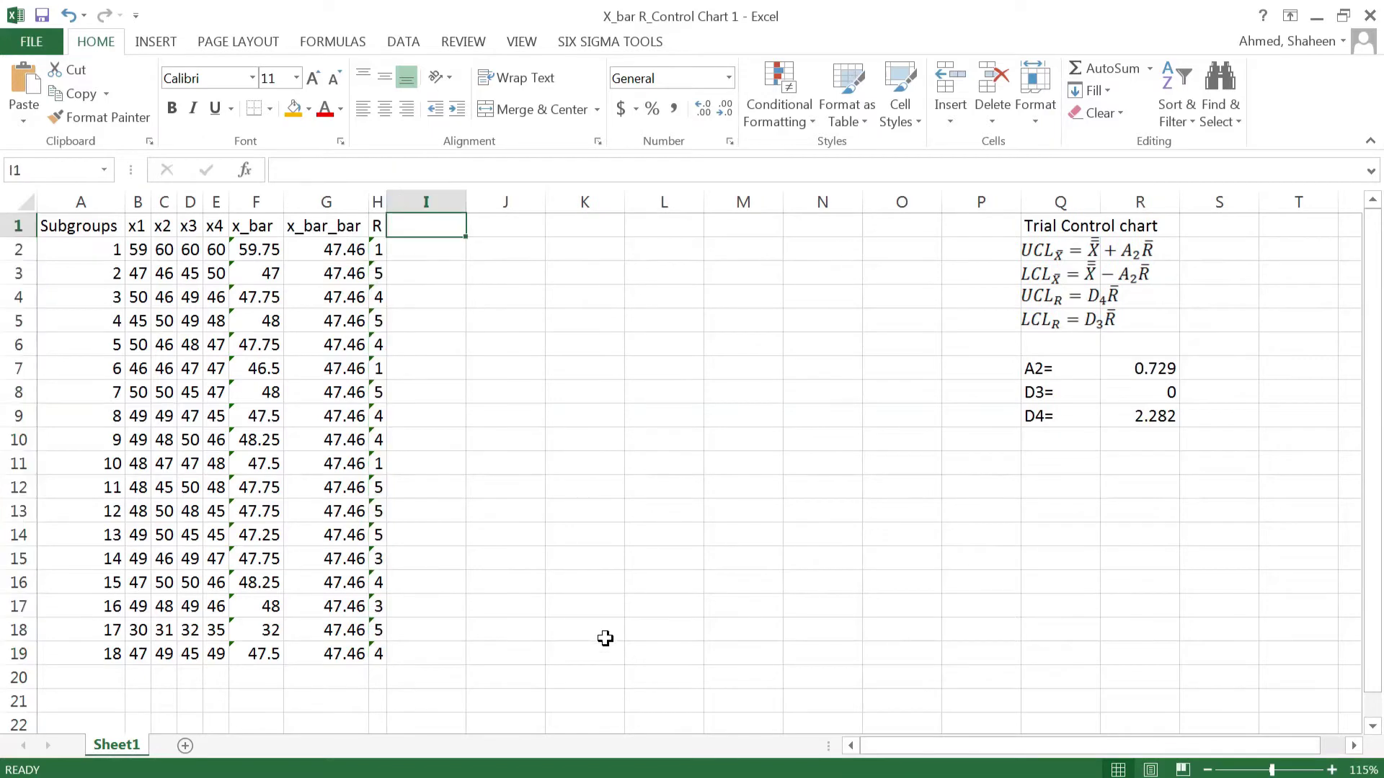
Head column I 'R-bar' and enter =AVERAGE(H:H) in I2
text(R-bar)
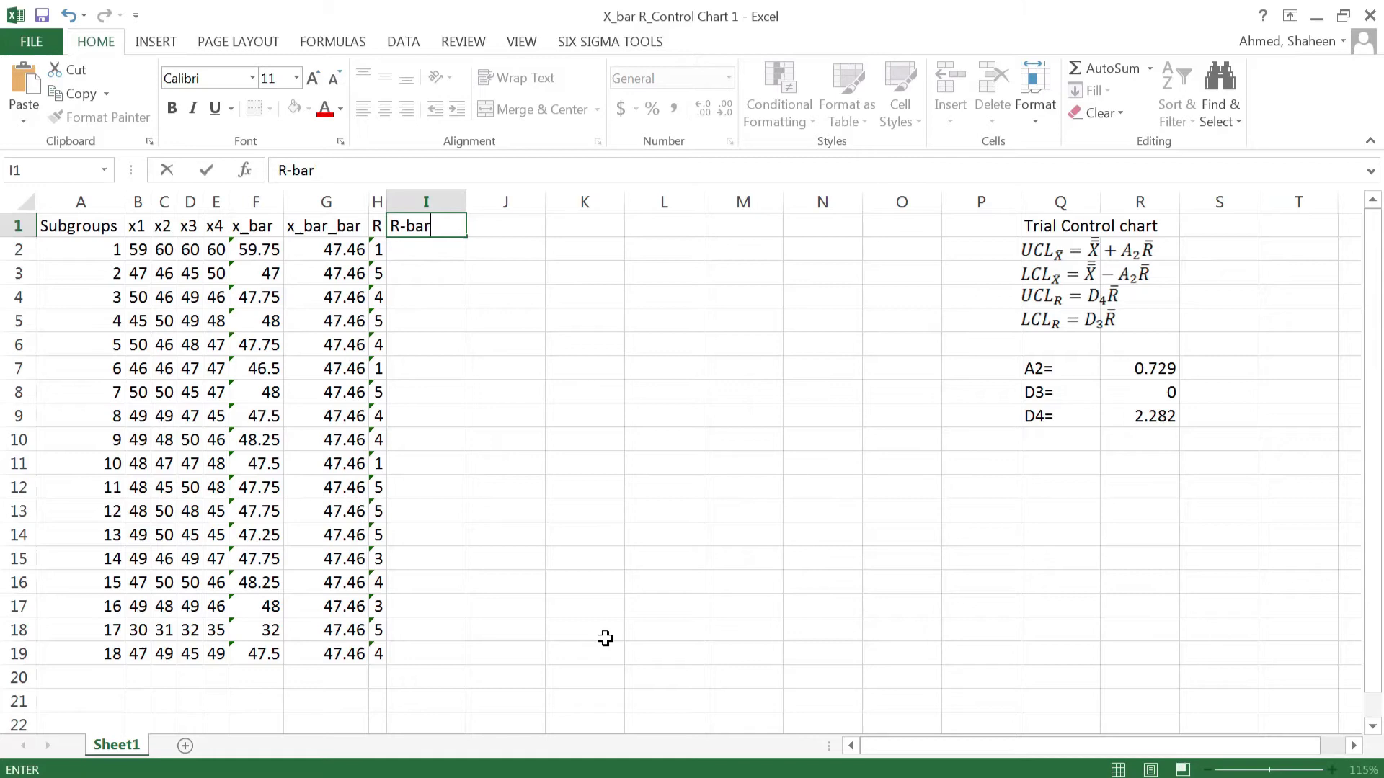
key(Return)
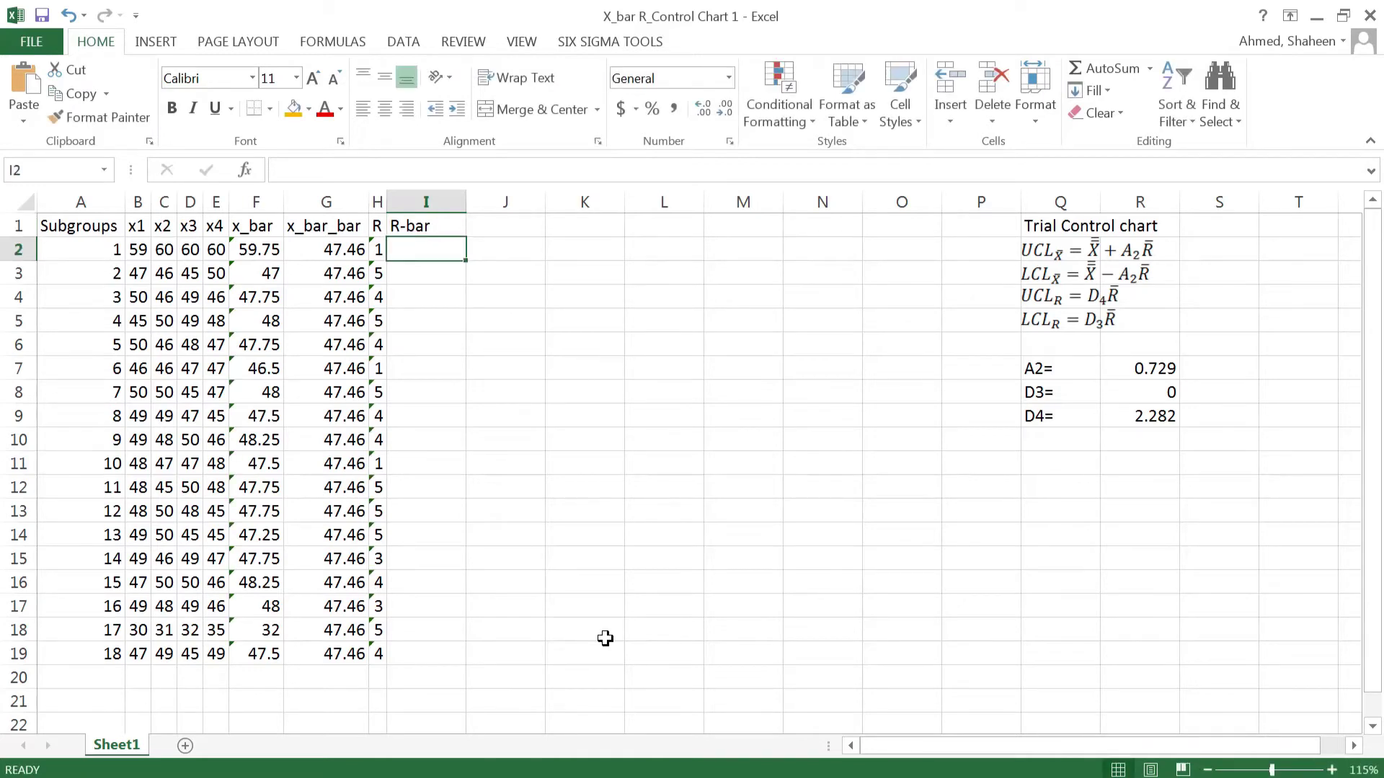
text(average()
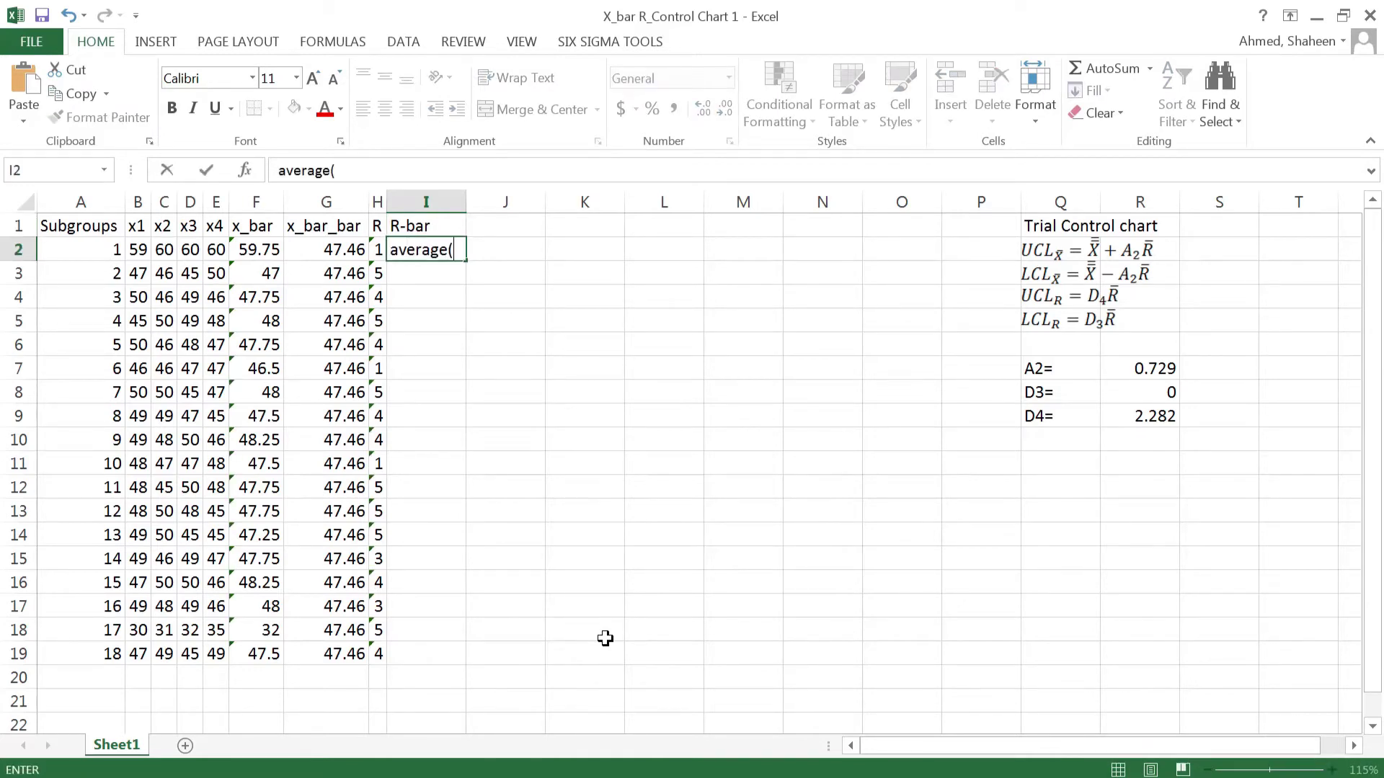
click(378, 201)
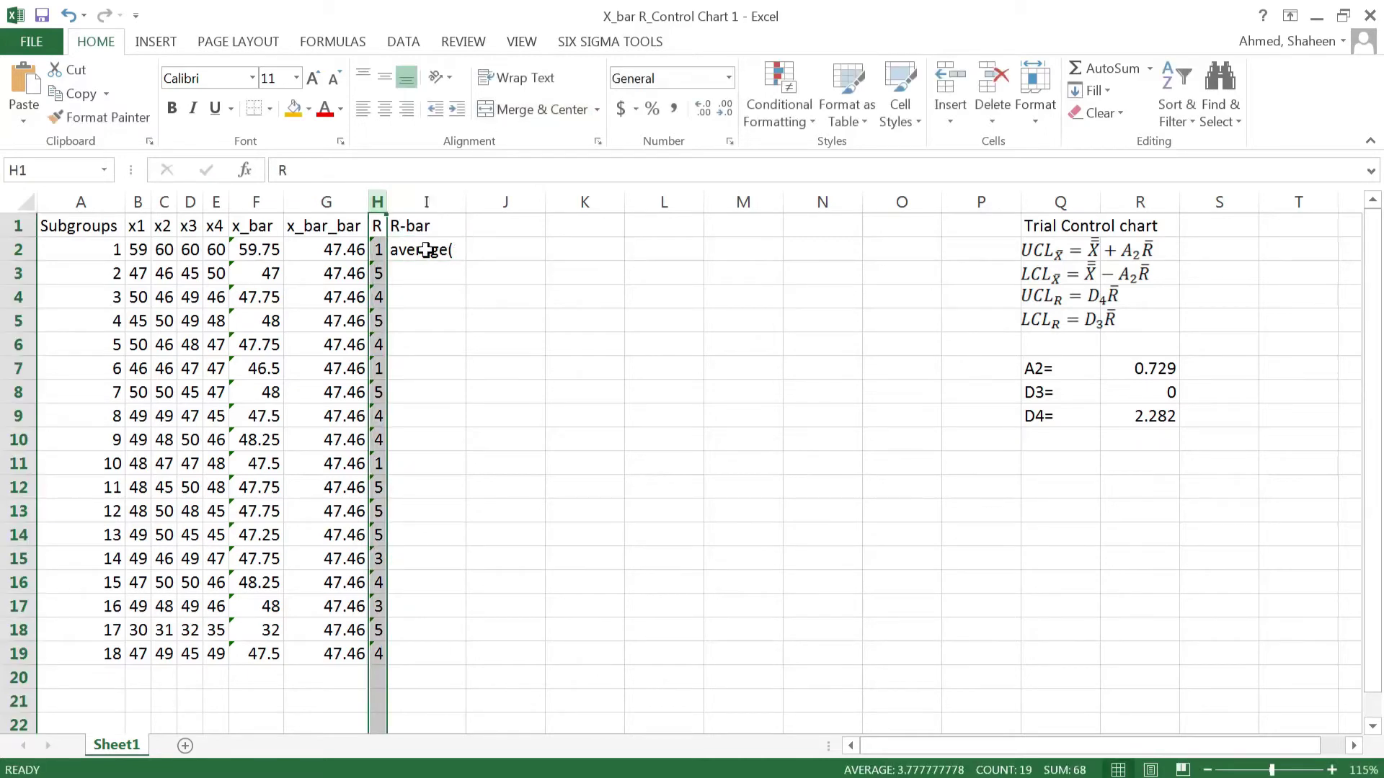
click(393, 251)
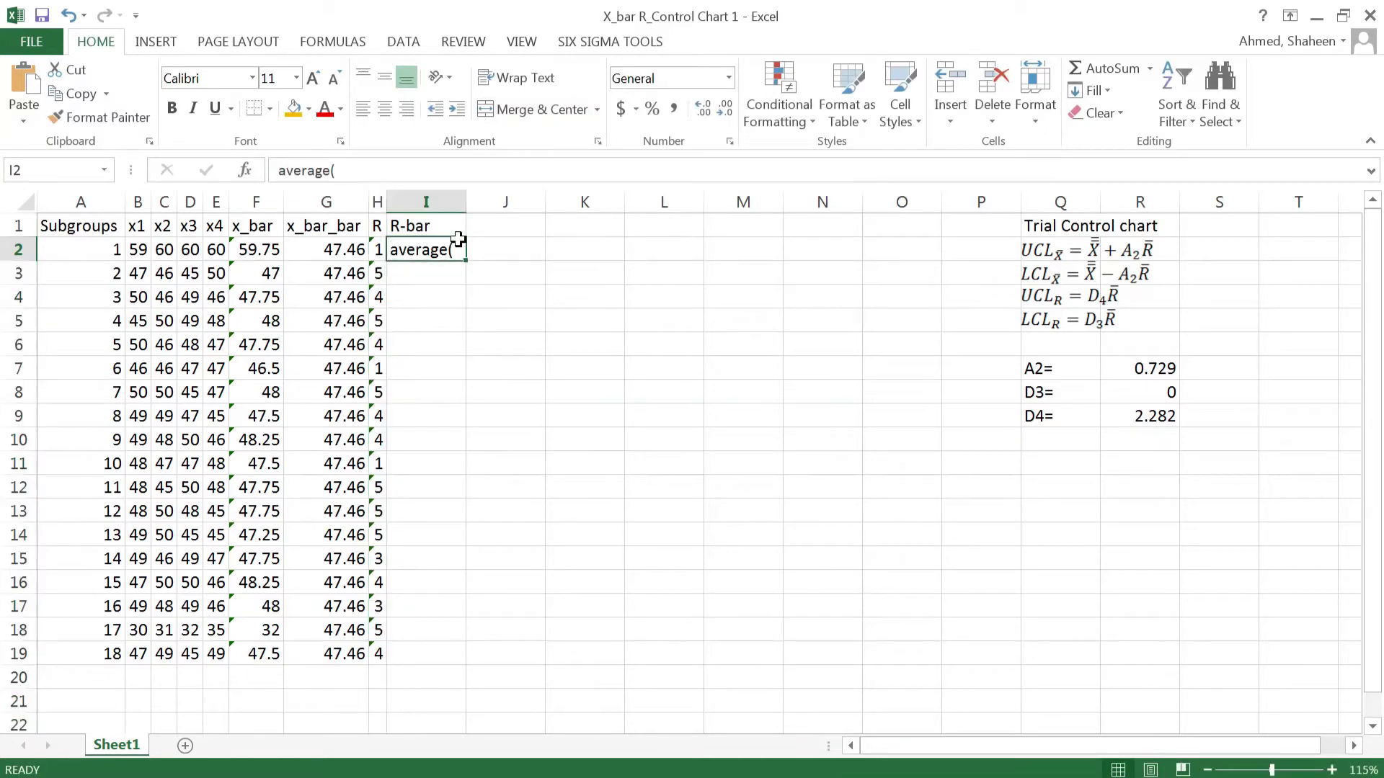
double_click(397, 252)
key(Home)
text(=)
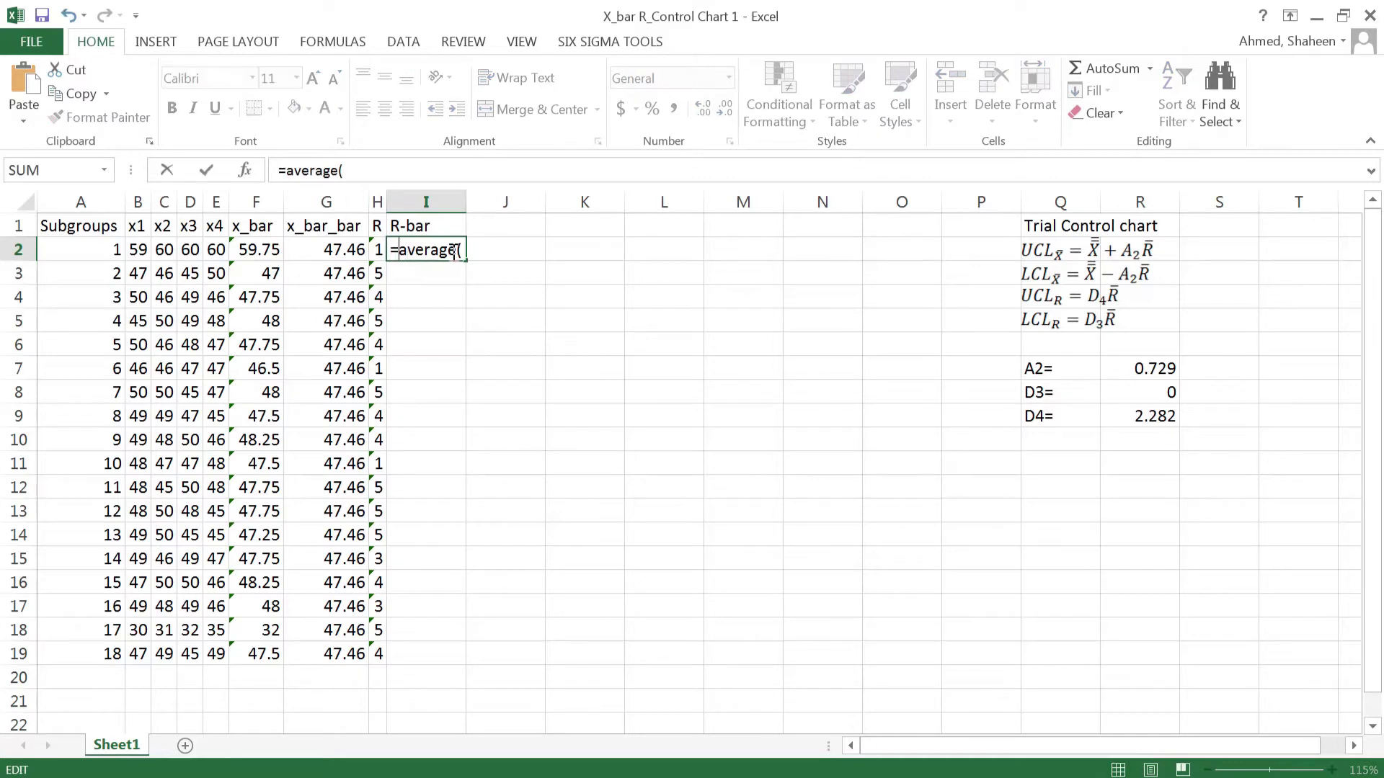
key(End)
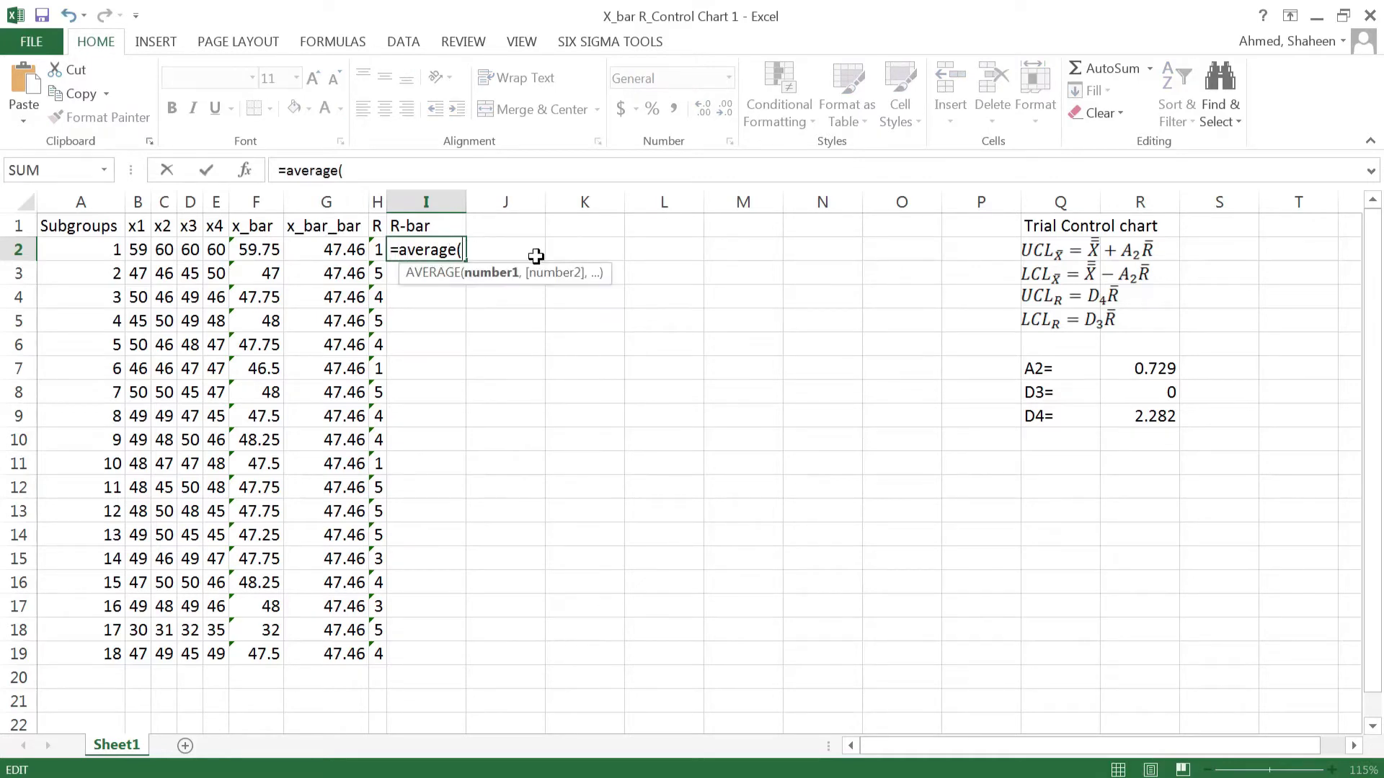
click(379, 202)
key(Return)
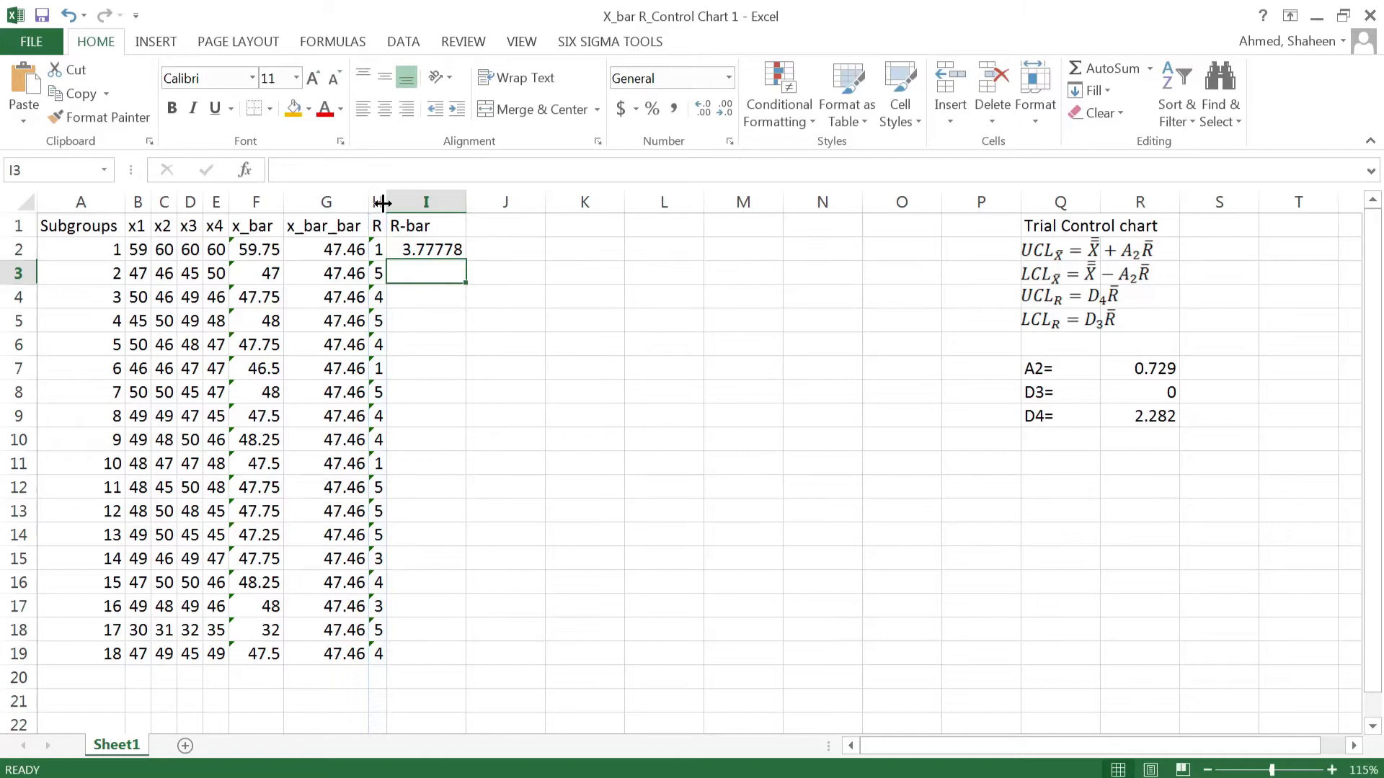
Fill R-bar to I19 with G2's two-decimal format (3.78) and autofit column I
click(433, 245)
drag(465, 268, 465, 656)
click(303, 250)
click(101, 117)
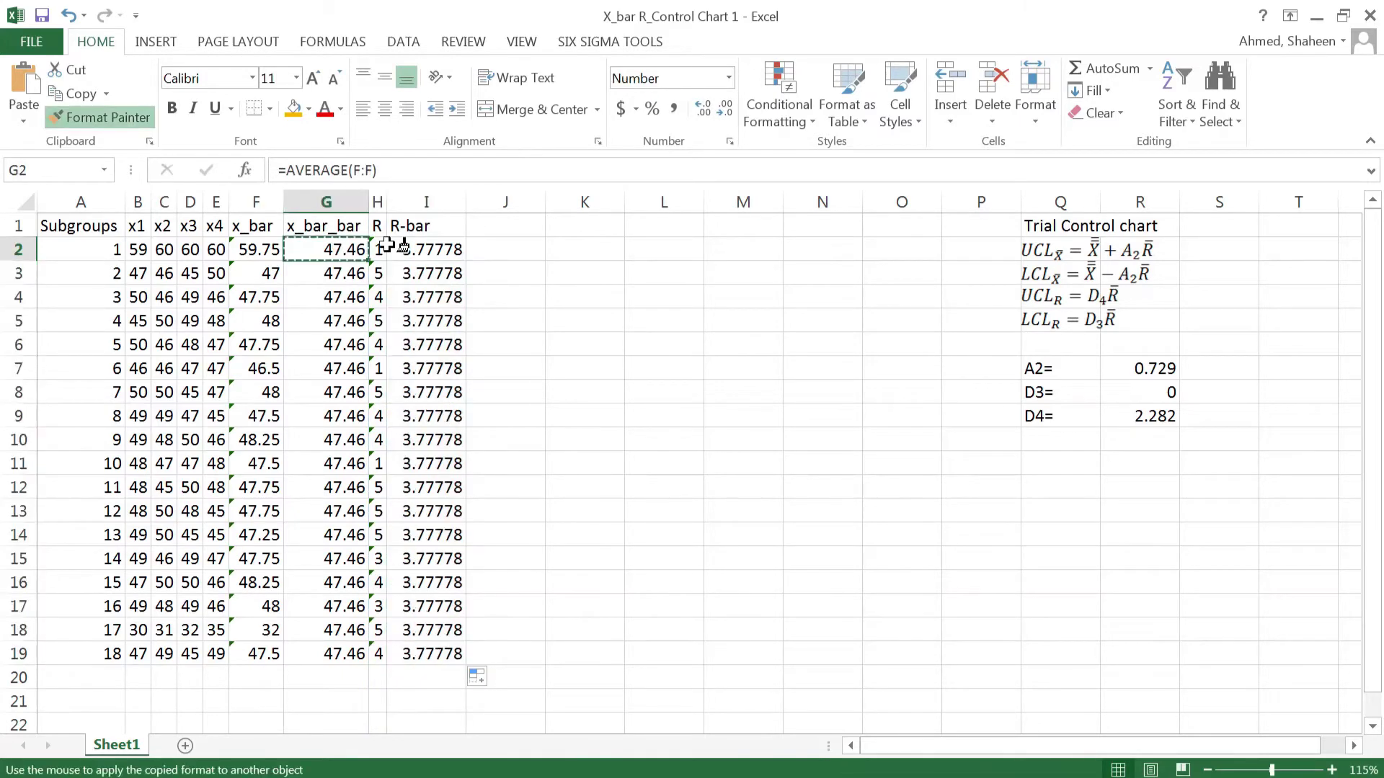
click(427, 250)
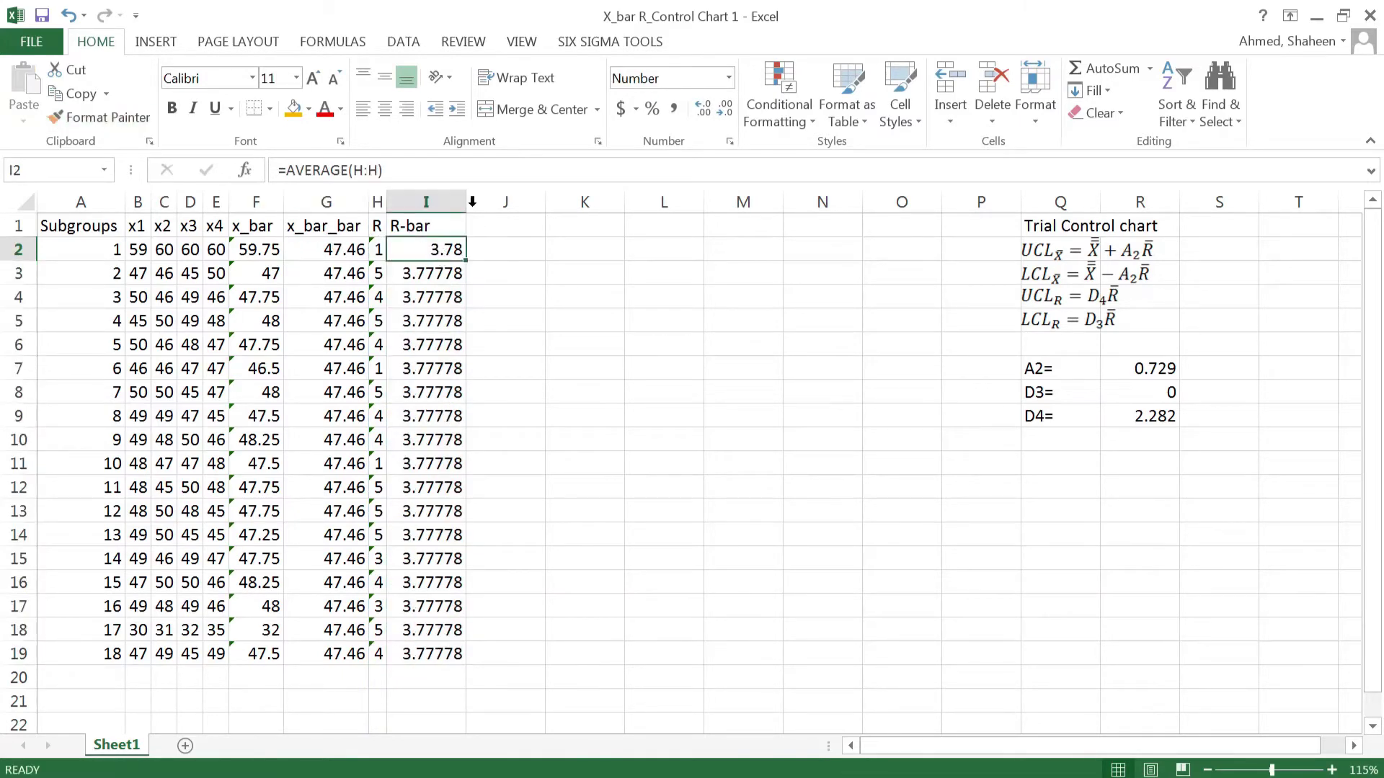
double_click(467, 261)
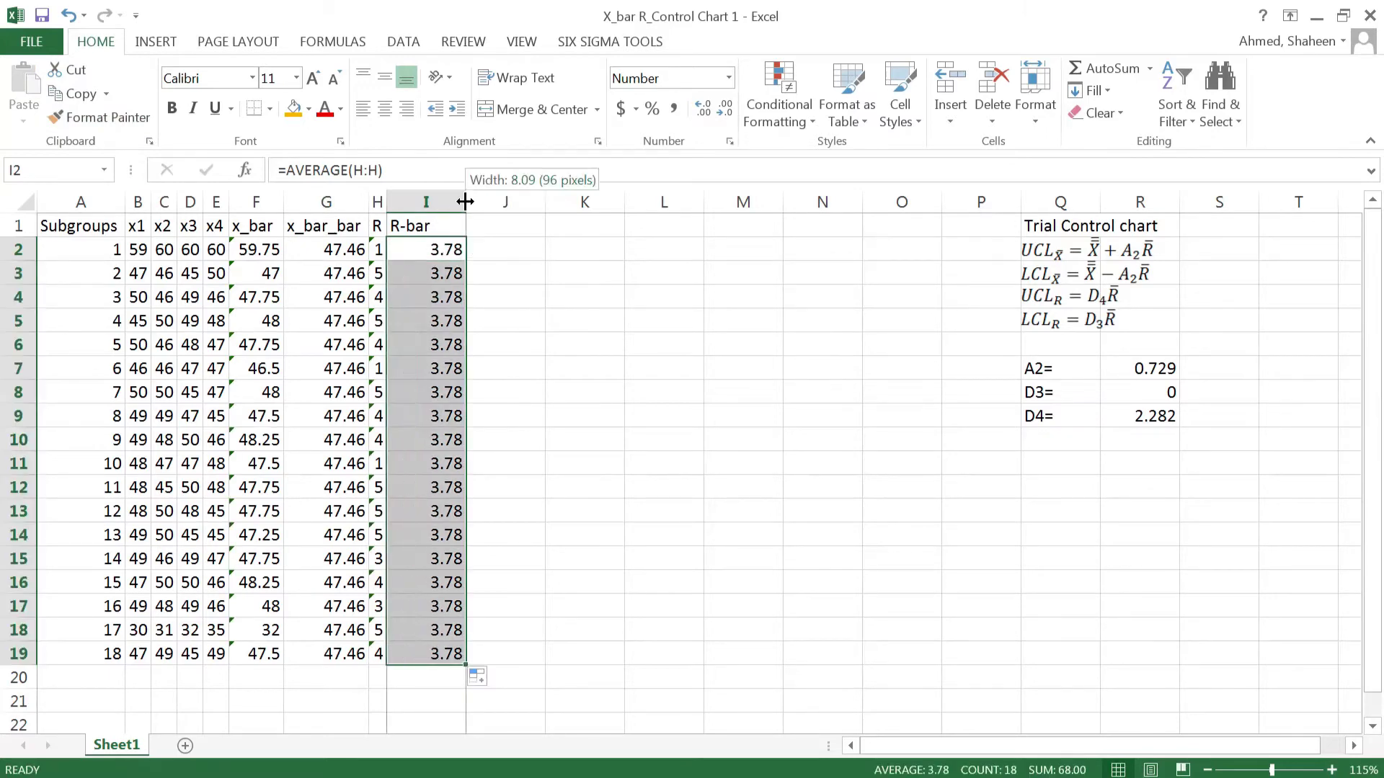
double_click(465, 202)
click(456, 236)
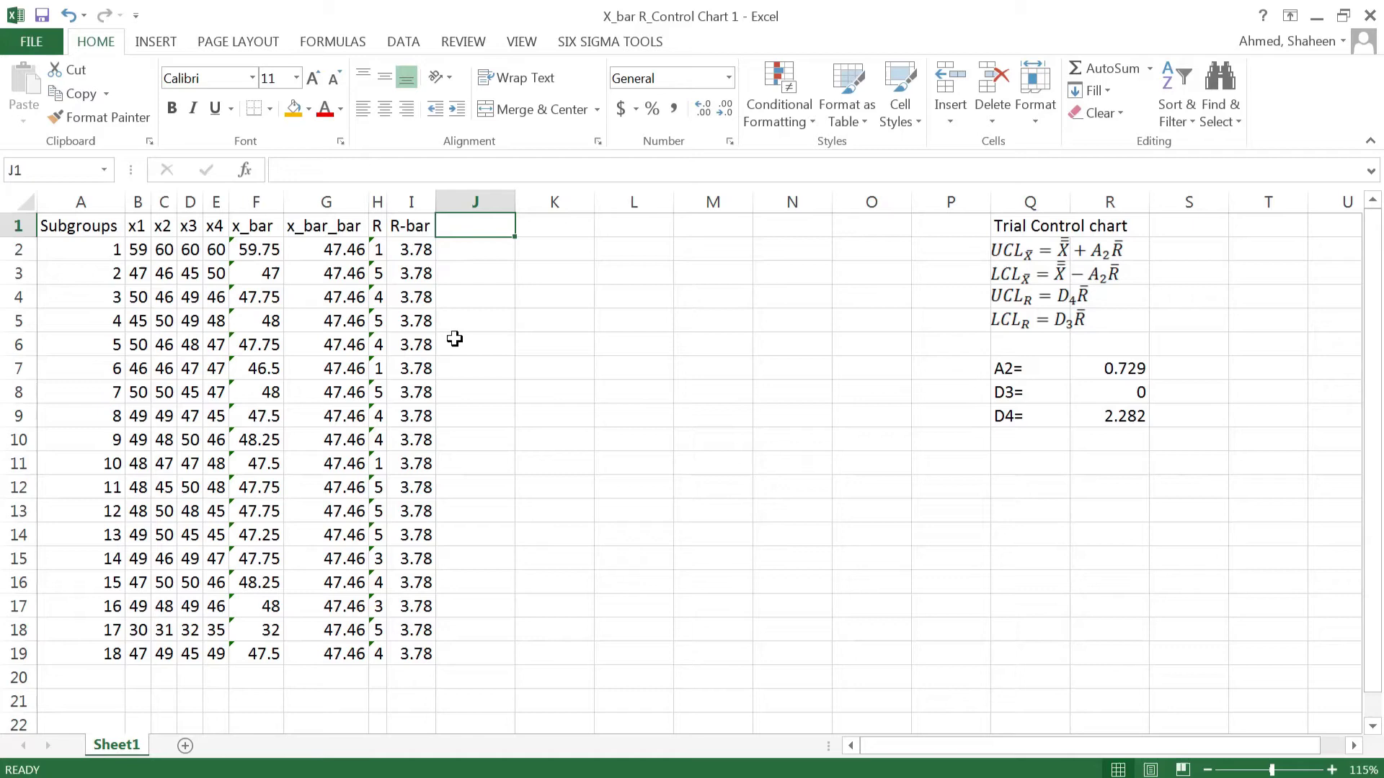
Head column J 'UCL_x_bar' and enter =G2-$R$7*I2 in J2
text(UCL_x)
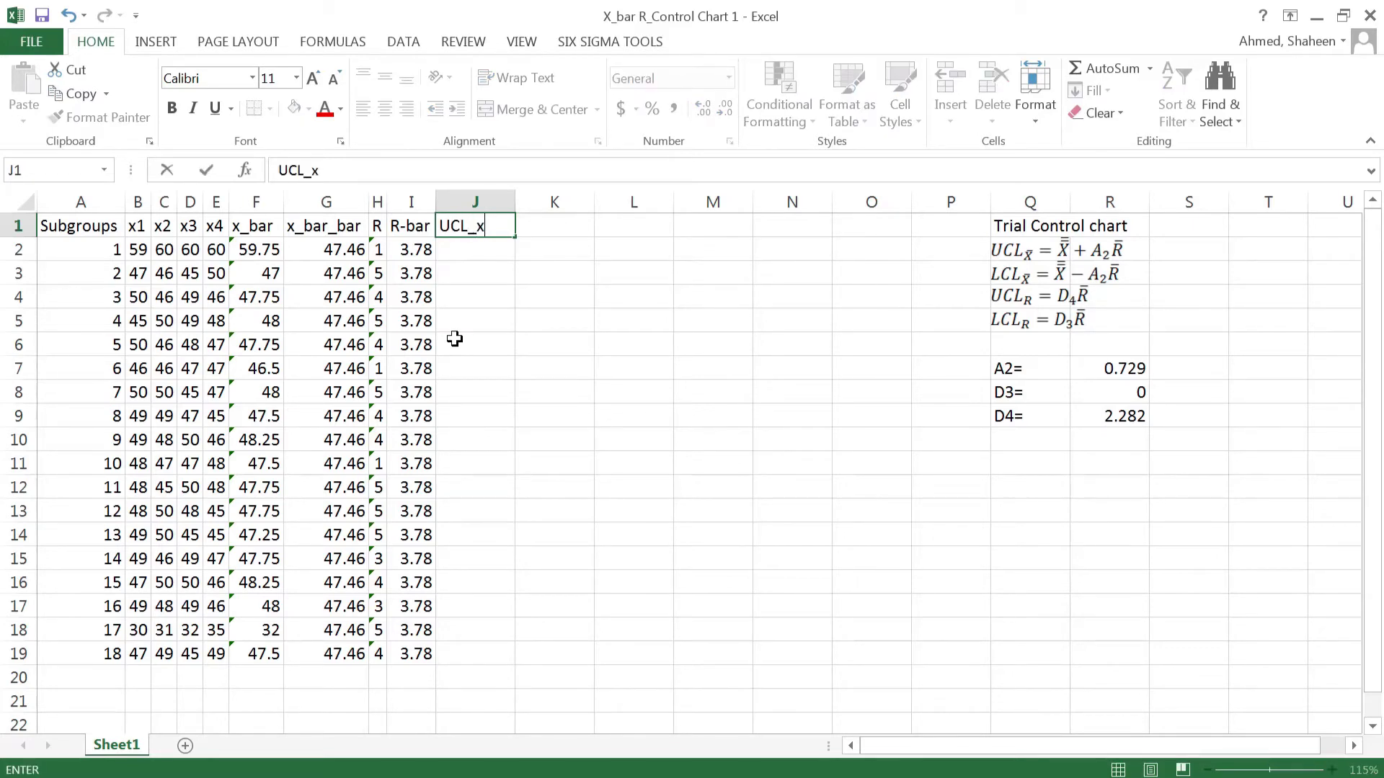
text(_bar)
key(Return)
text(=)
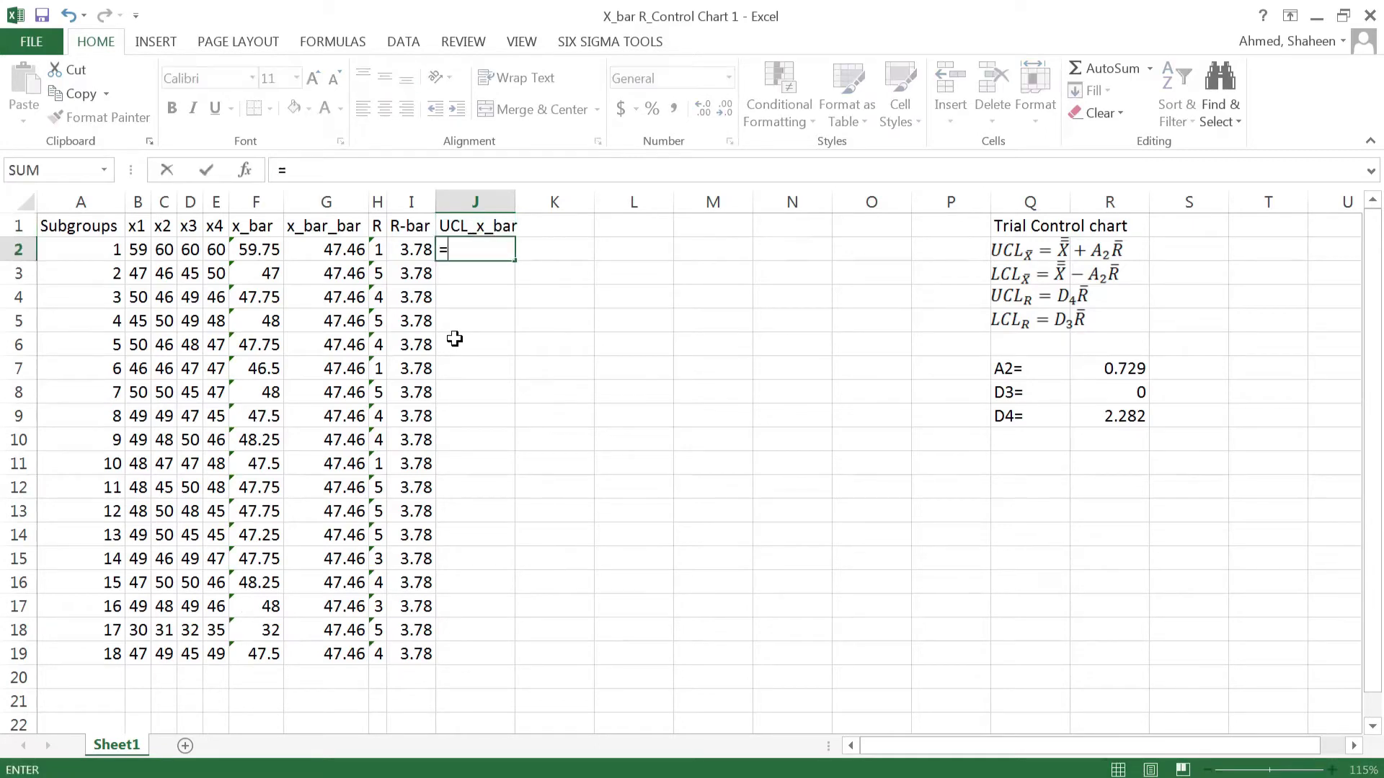
click(333, 248)
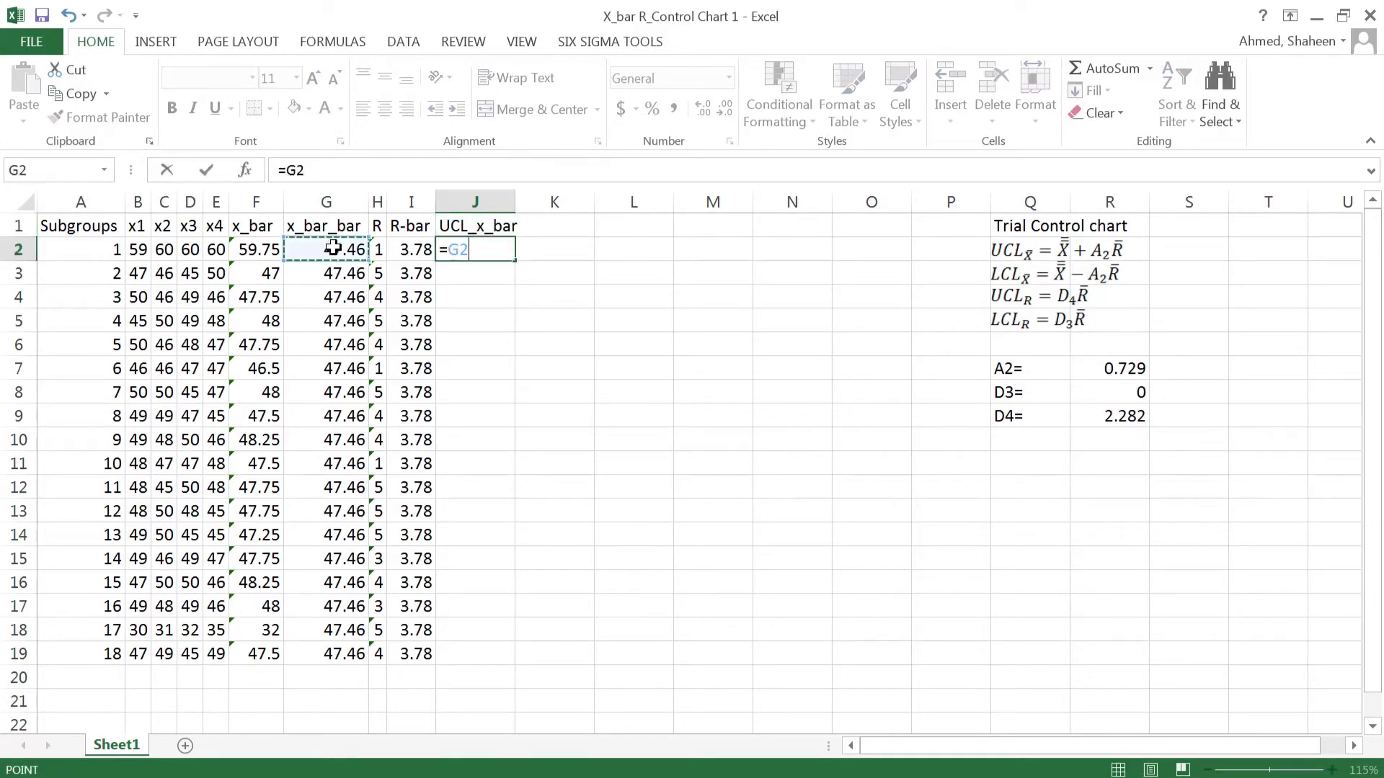
text(-)
click(1117, 371)
key(F4)
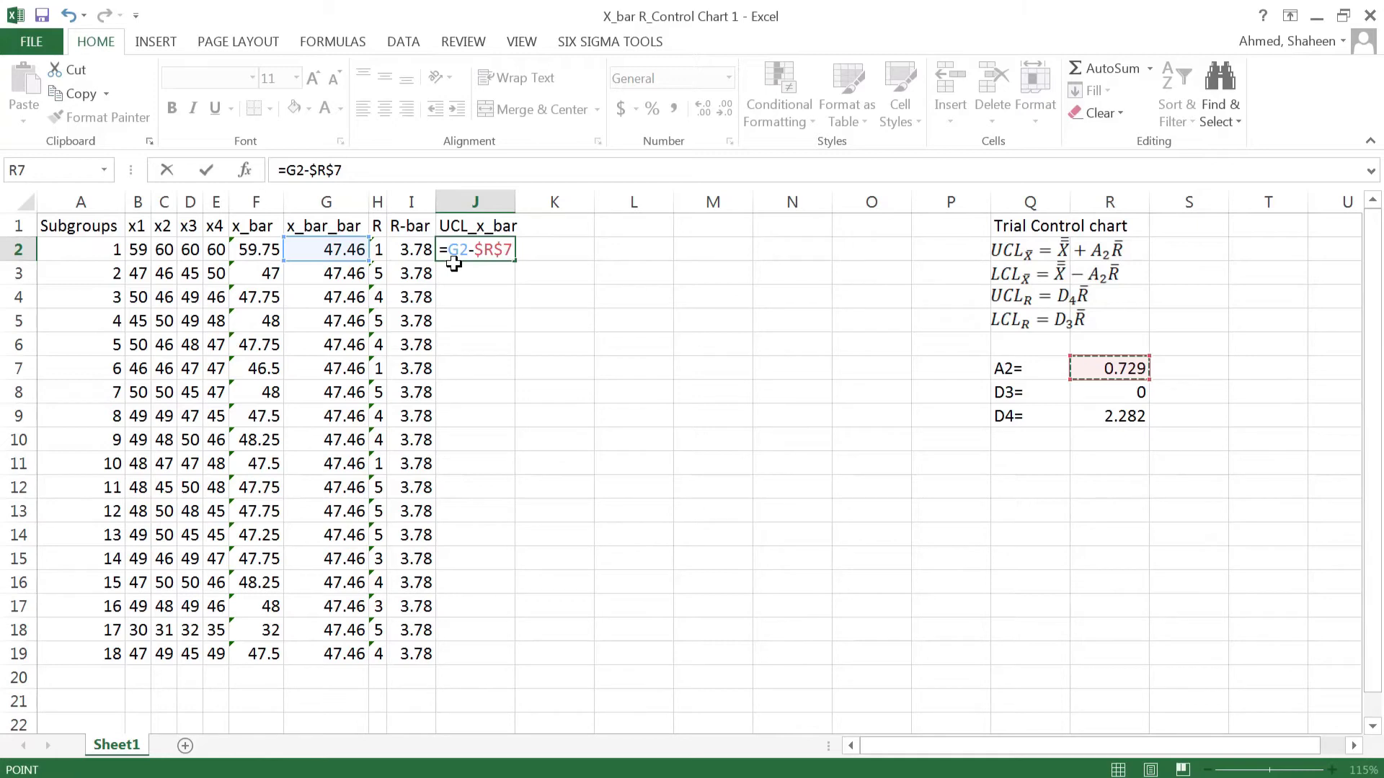
text(*)
click(418, 248)
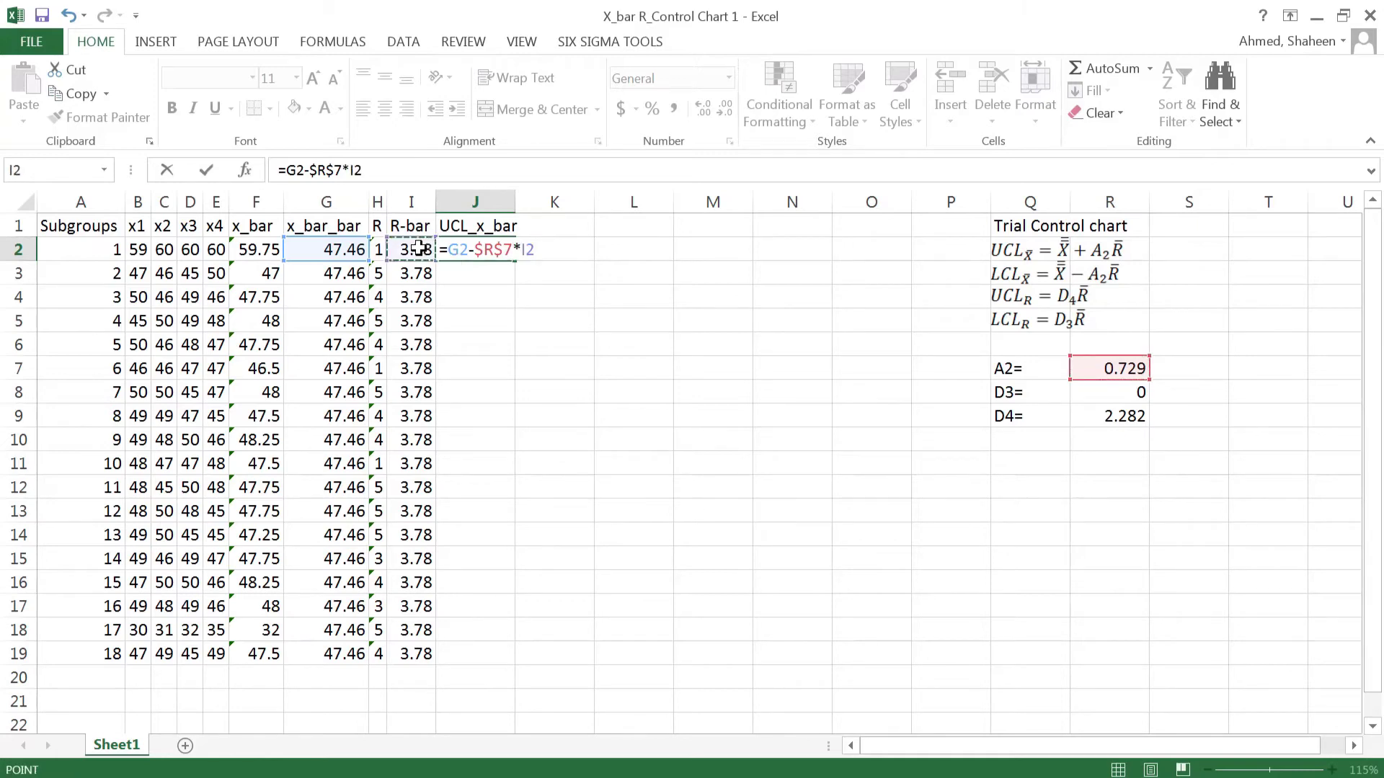
key(Return)
Enter =G2-$R$7*I2 in K2 (44.7043) and start the K1 header
click(555, 254)
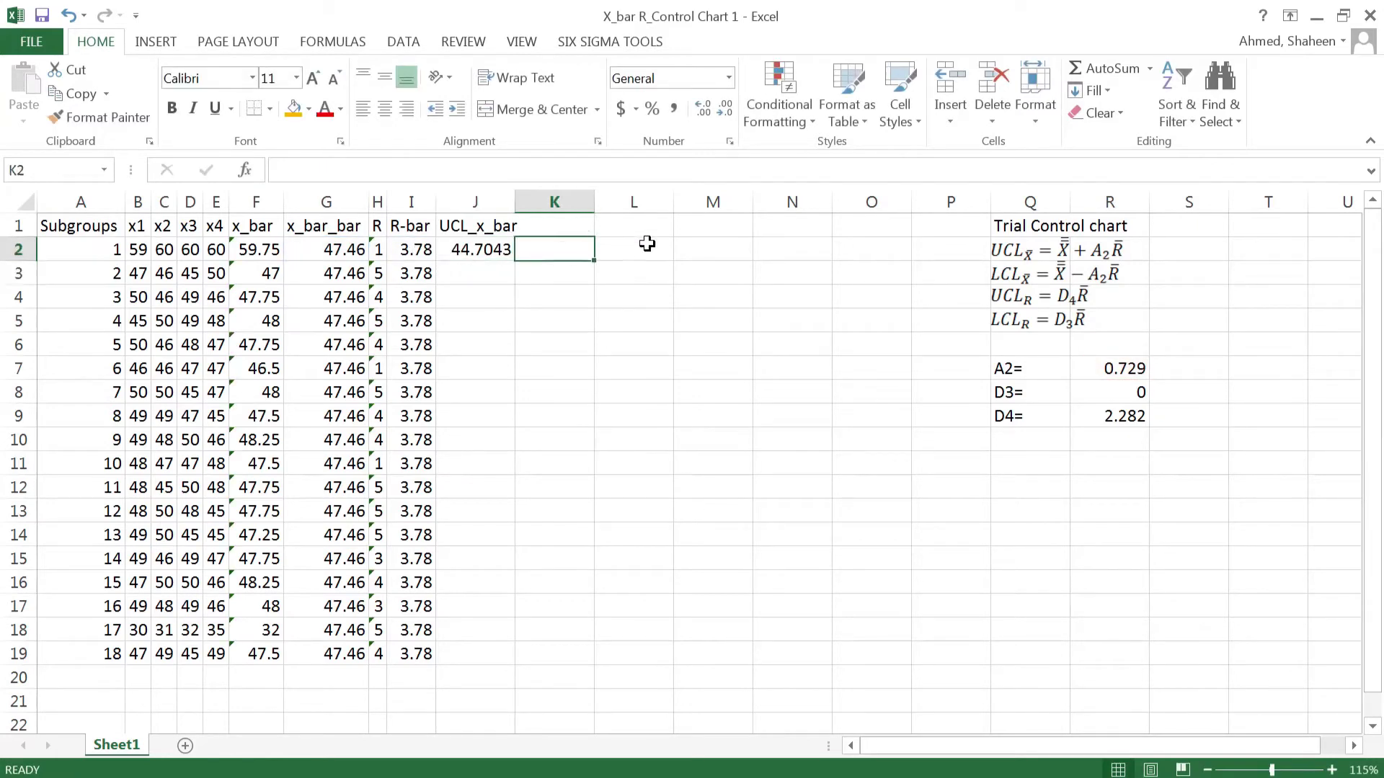
text(=)
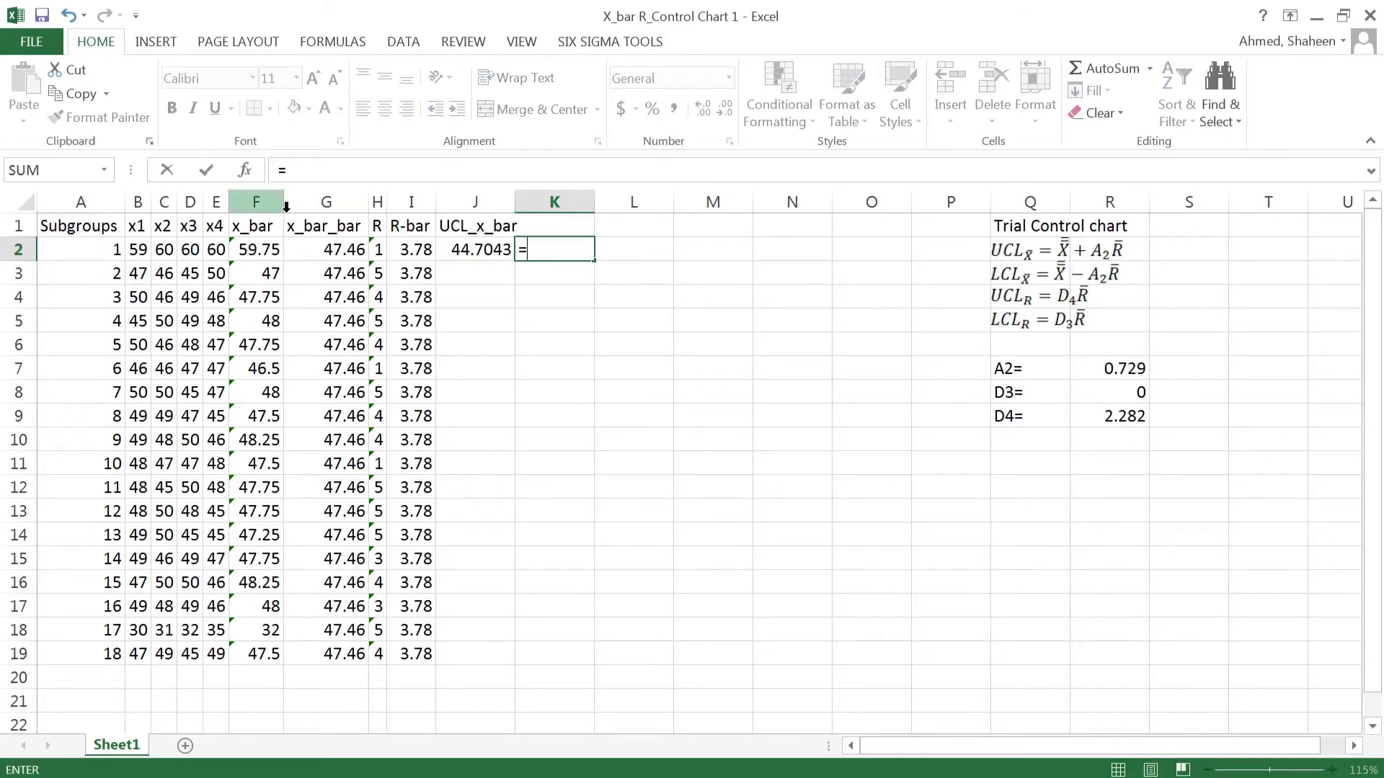
click(332, 245)
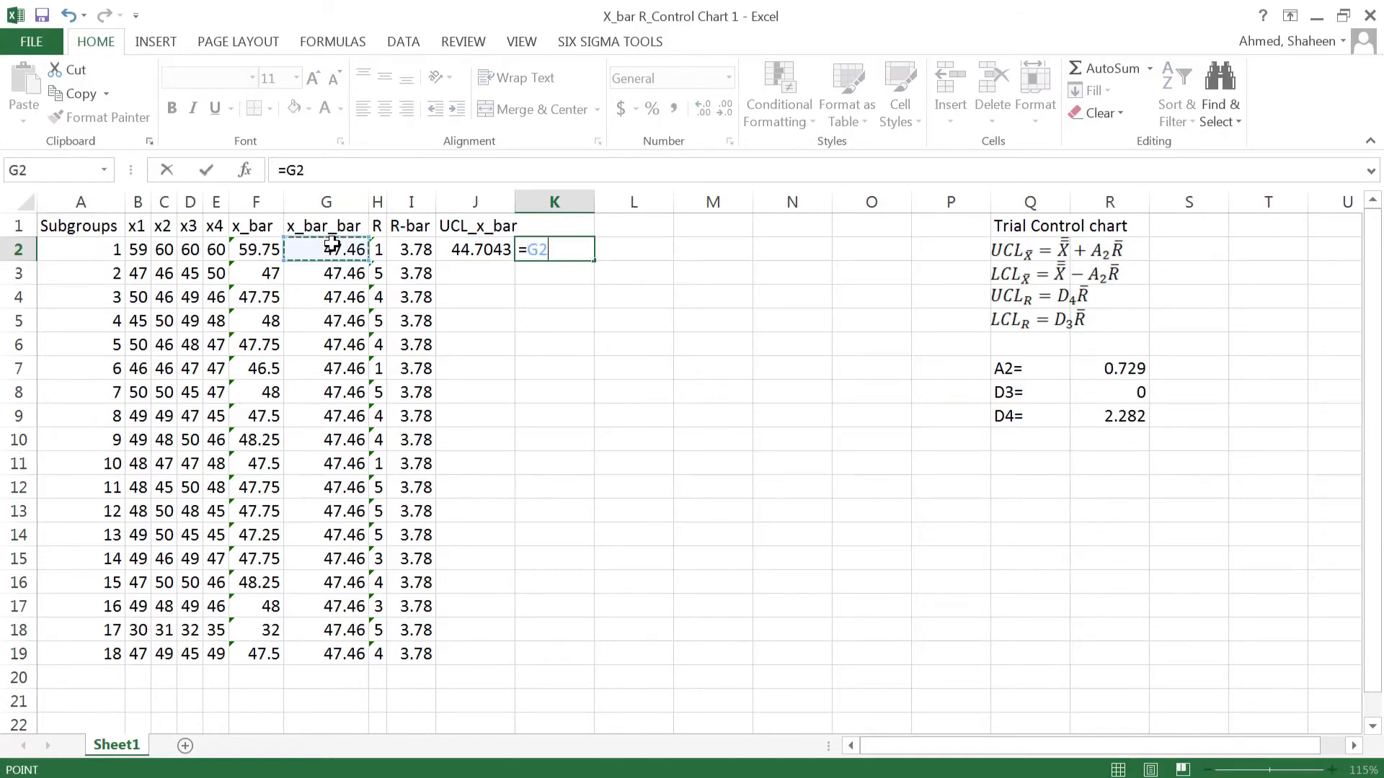
text(-)
click(1101, 368)
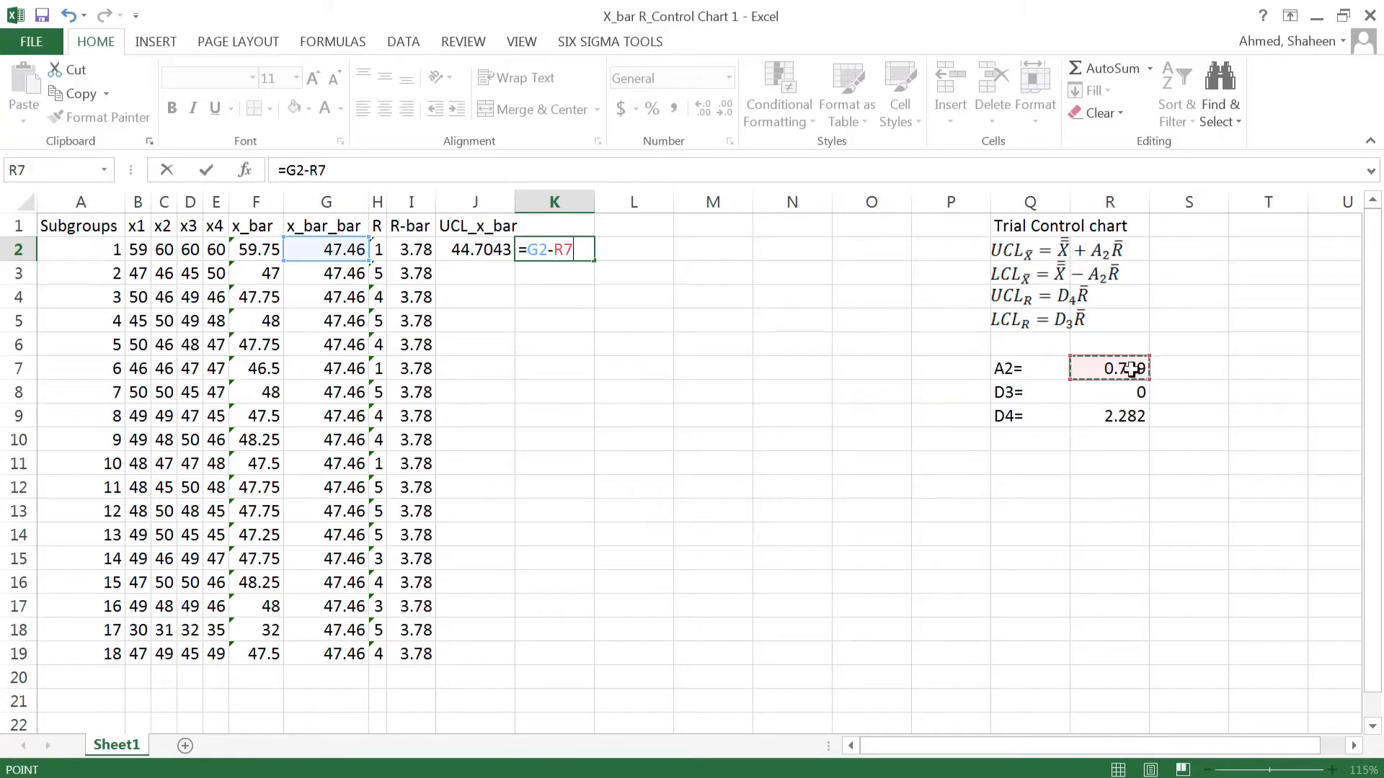
text(*)
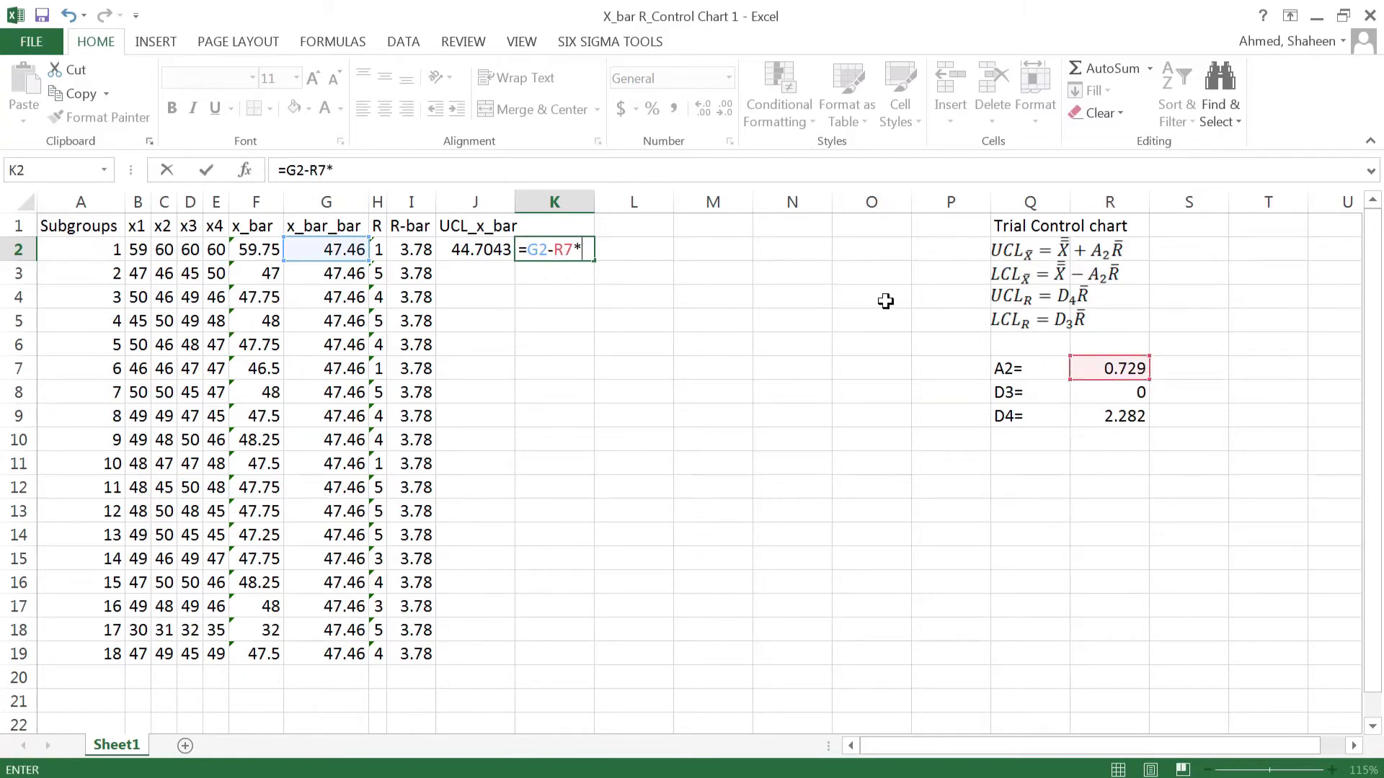
click(424, 249)
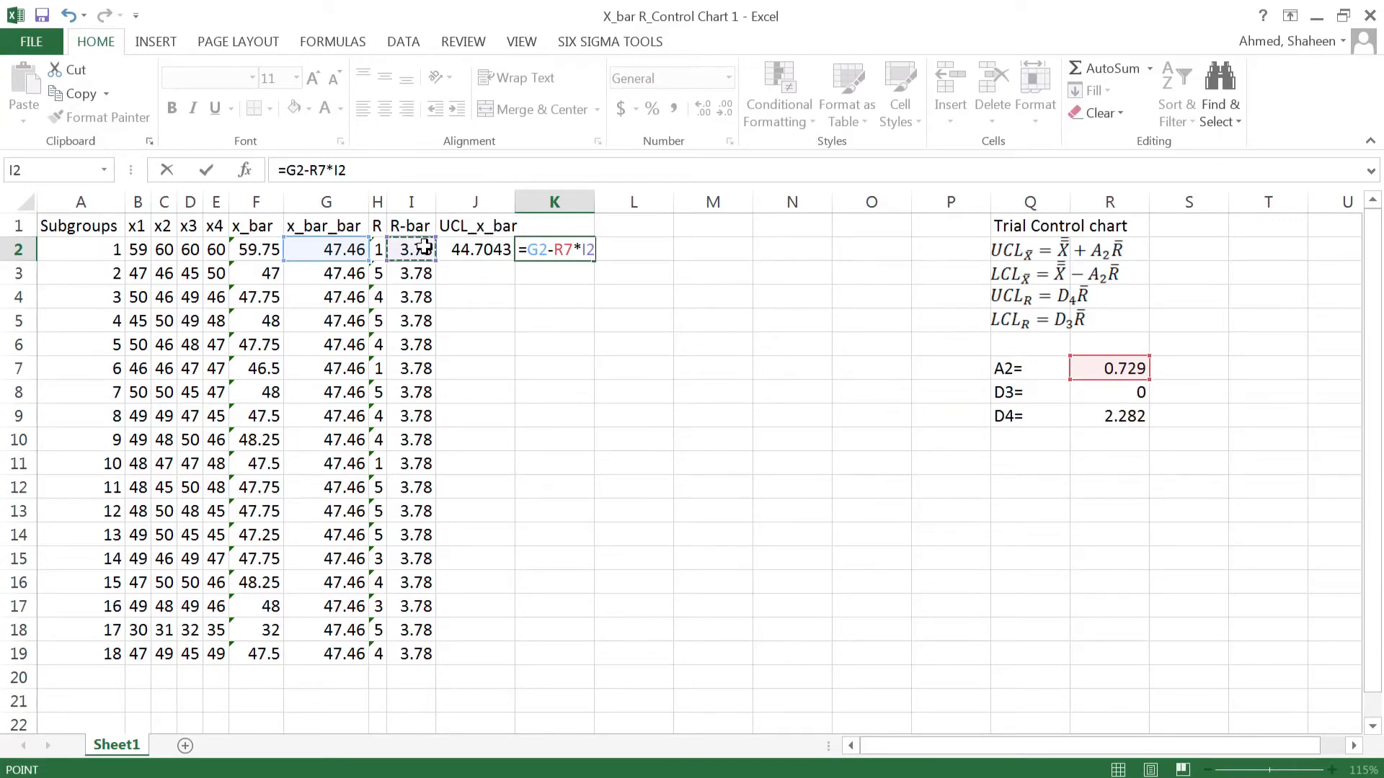
click(567, 249)
key(F4)
key(Return)
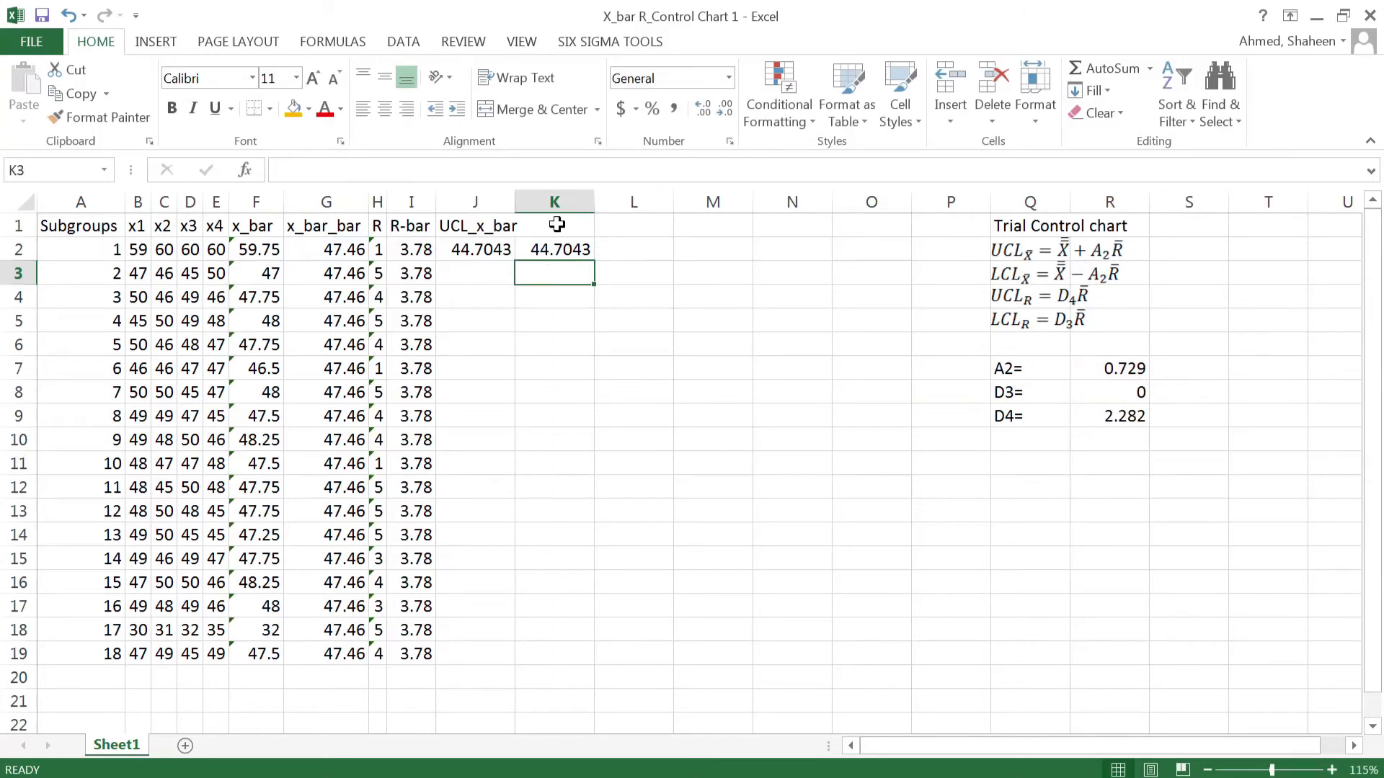
click(559, 225)
text(LCL_x)
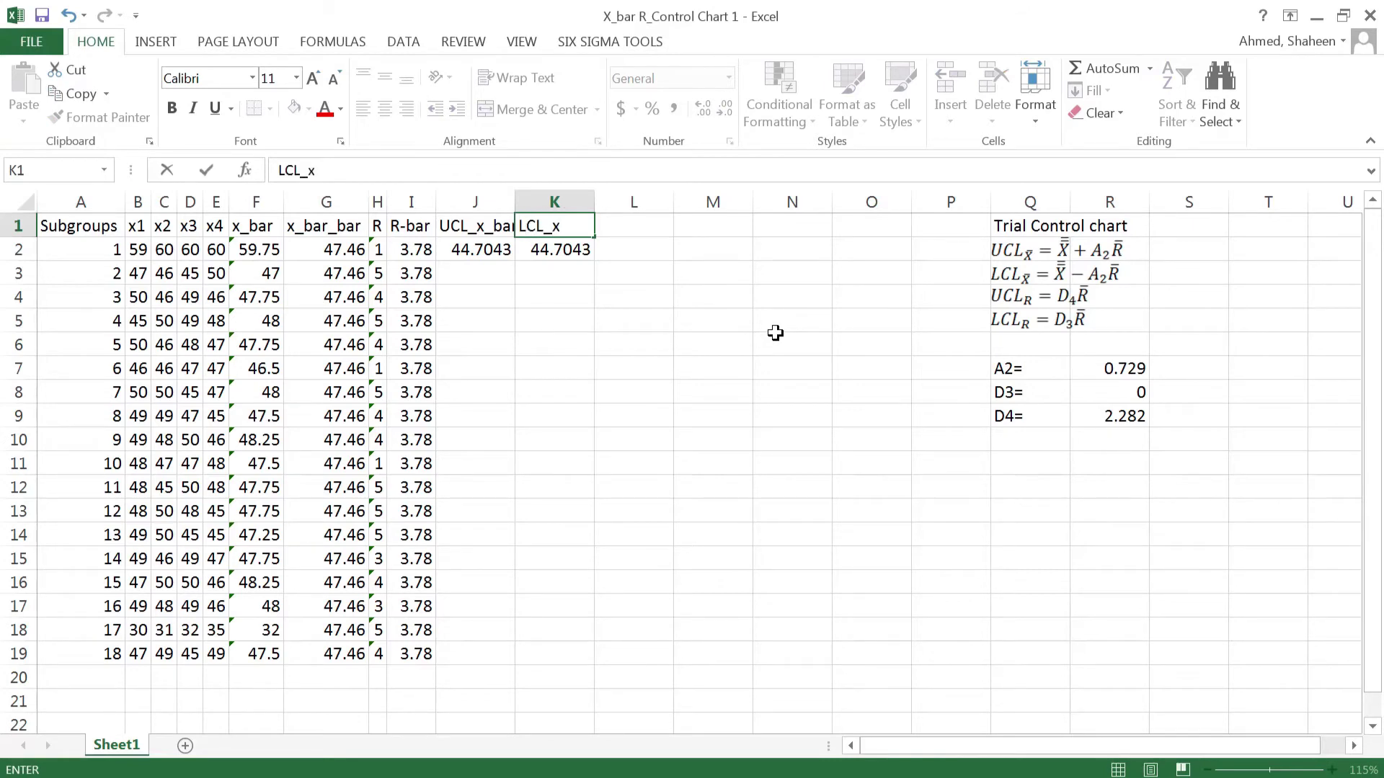
Finish the LCL_x_bar header, head L1 'UCL_R', and enter =$R$9*I2 (8.62089) in L2
text(_bar)
key(Tab)
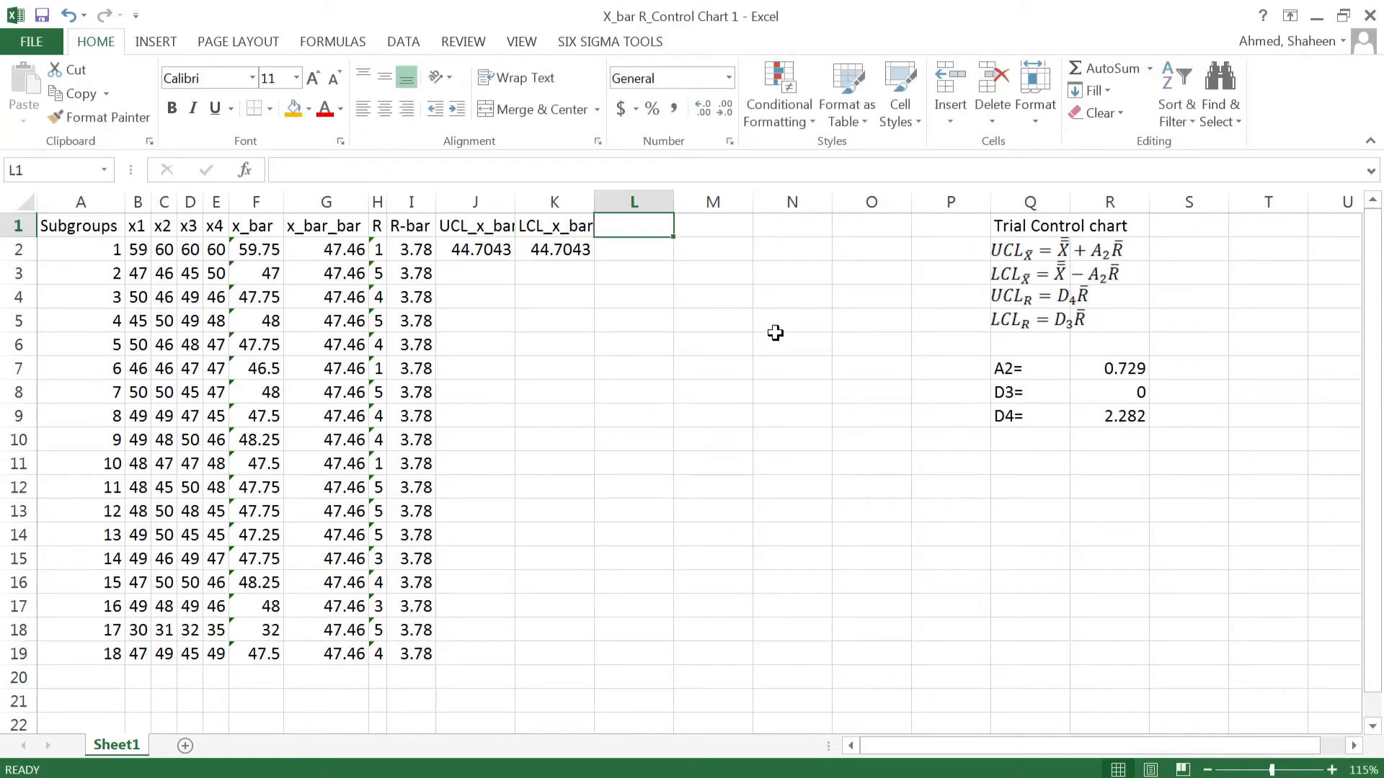
text(U)
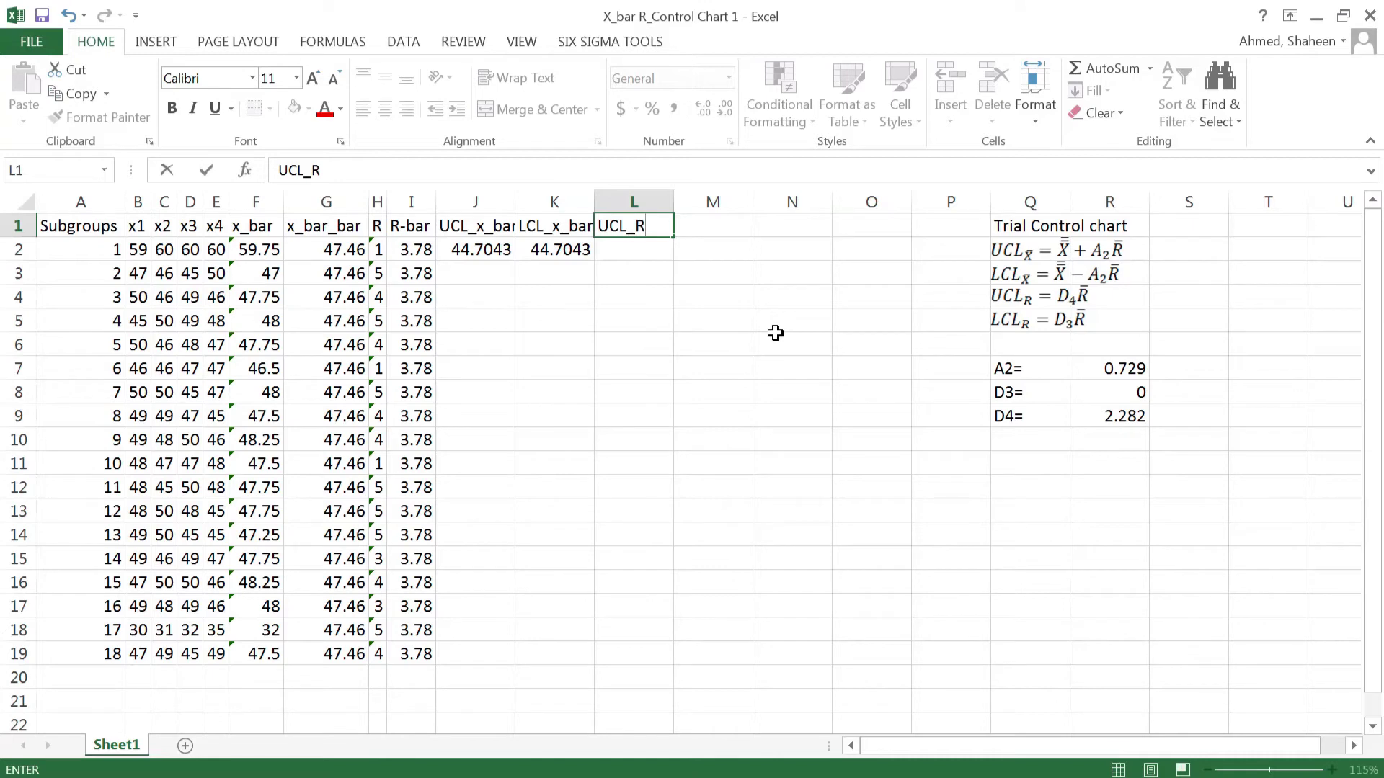
text(CL_R)
key(Return)
key(Left)
key(Right)
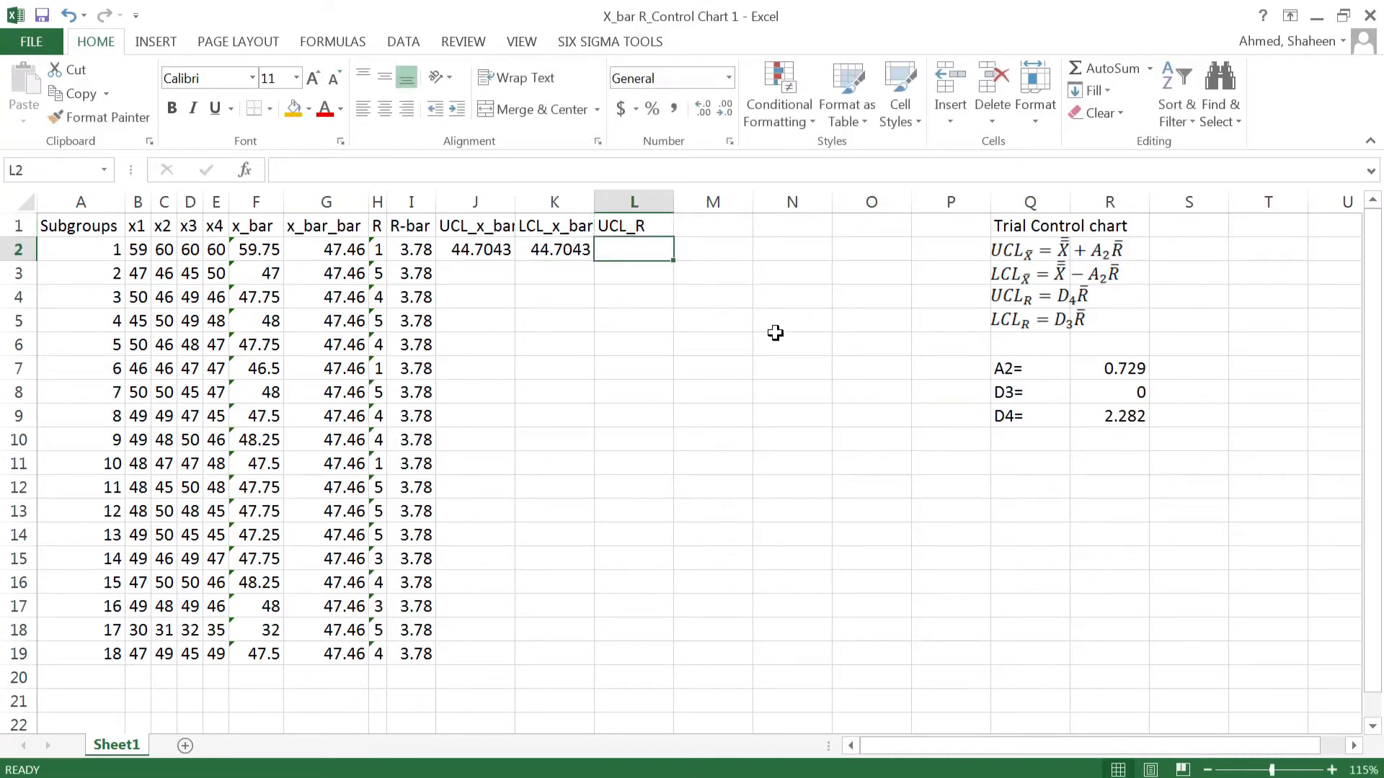
text(=)
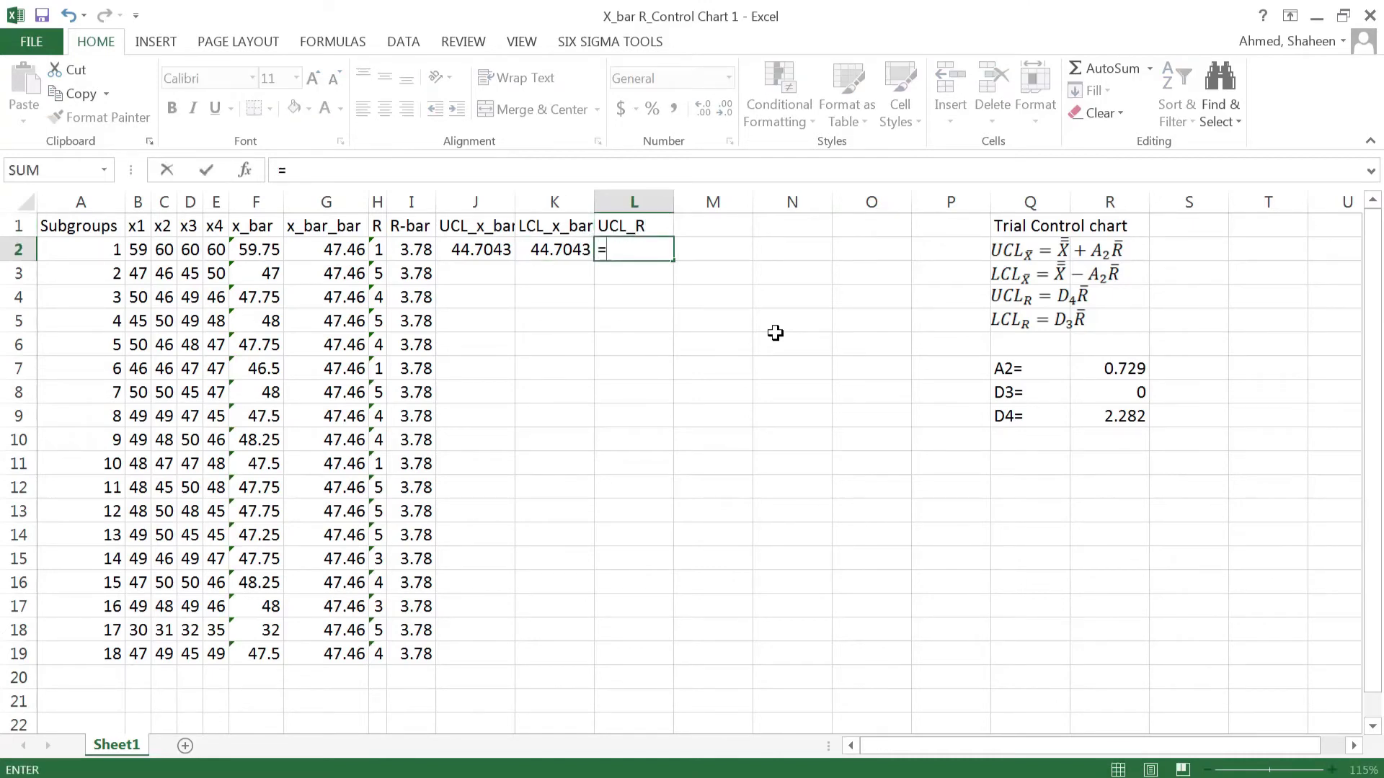
click(1125, 416)
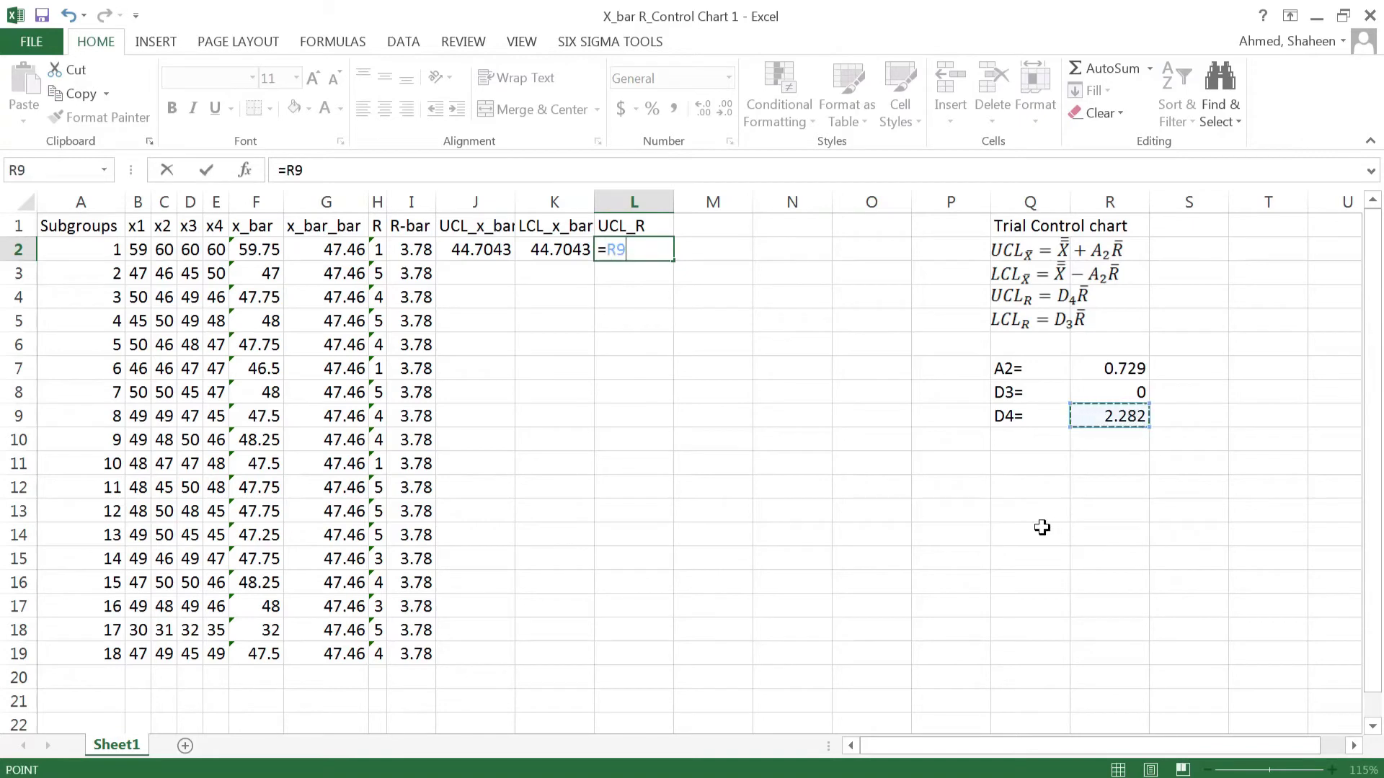
key(F4)
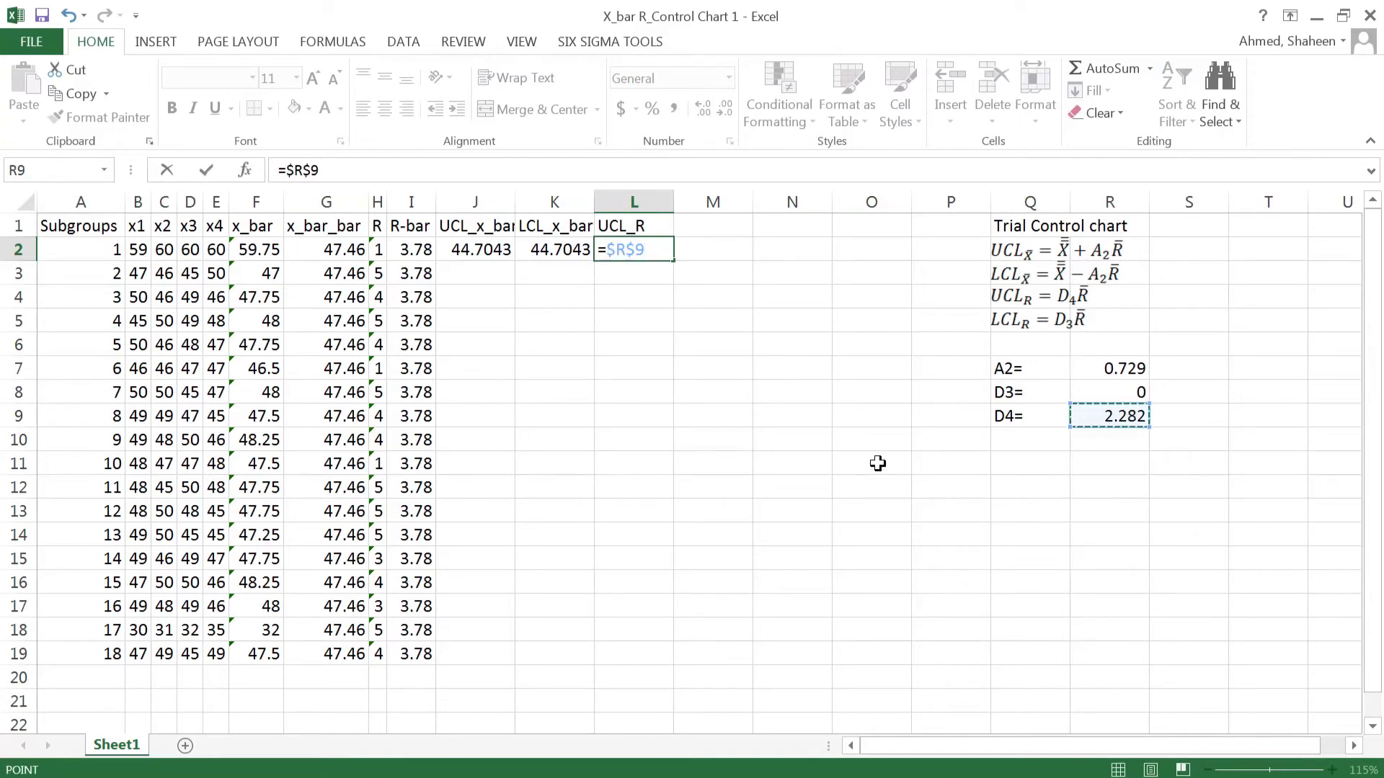
text(*)
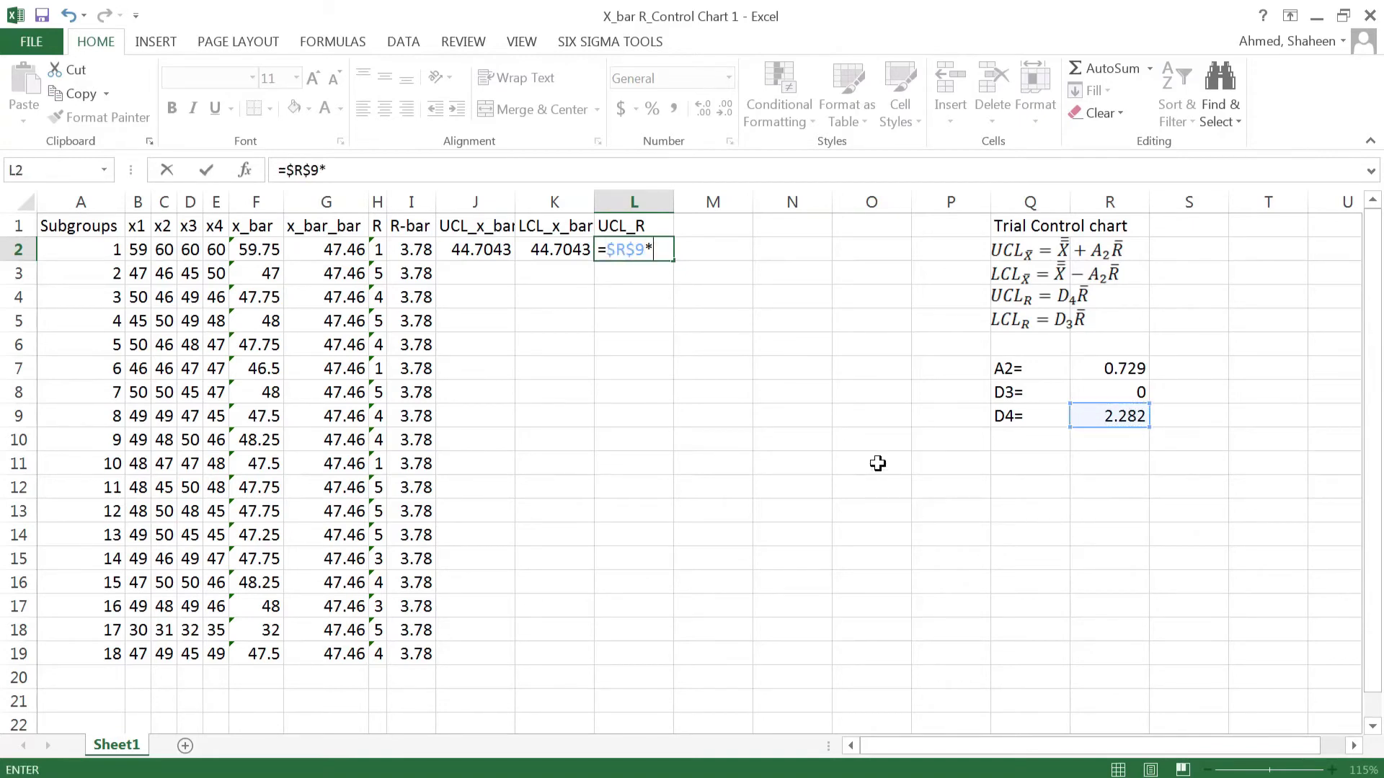
click(417, 249)
key(Return)
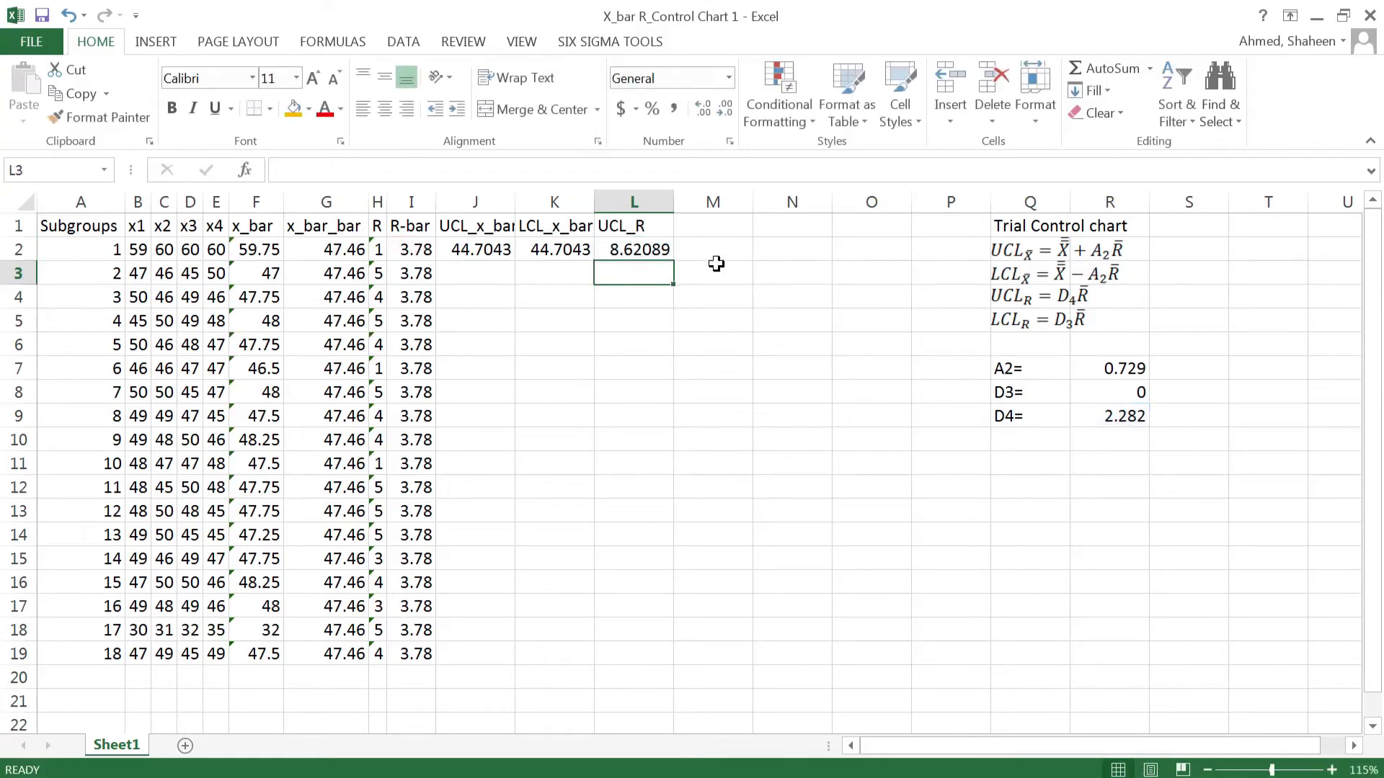
Head M1 'LCL_R', enter =$R$8*I2 (0) in M2, and select J2:M2
click(716, 227)
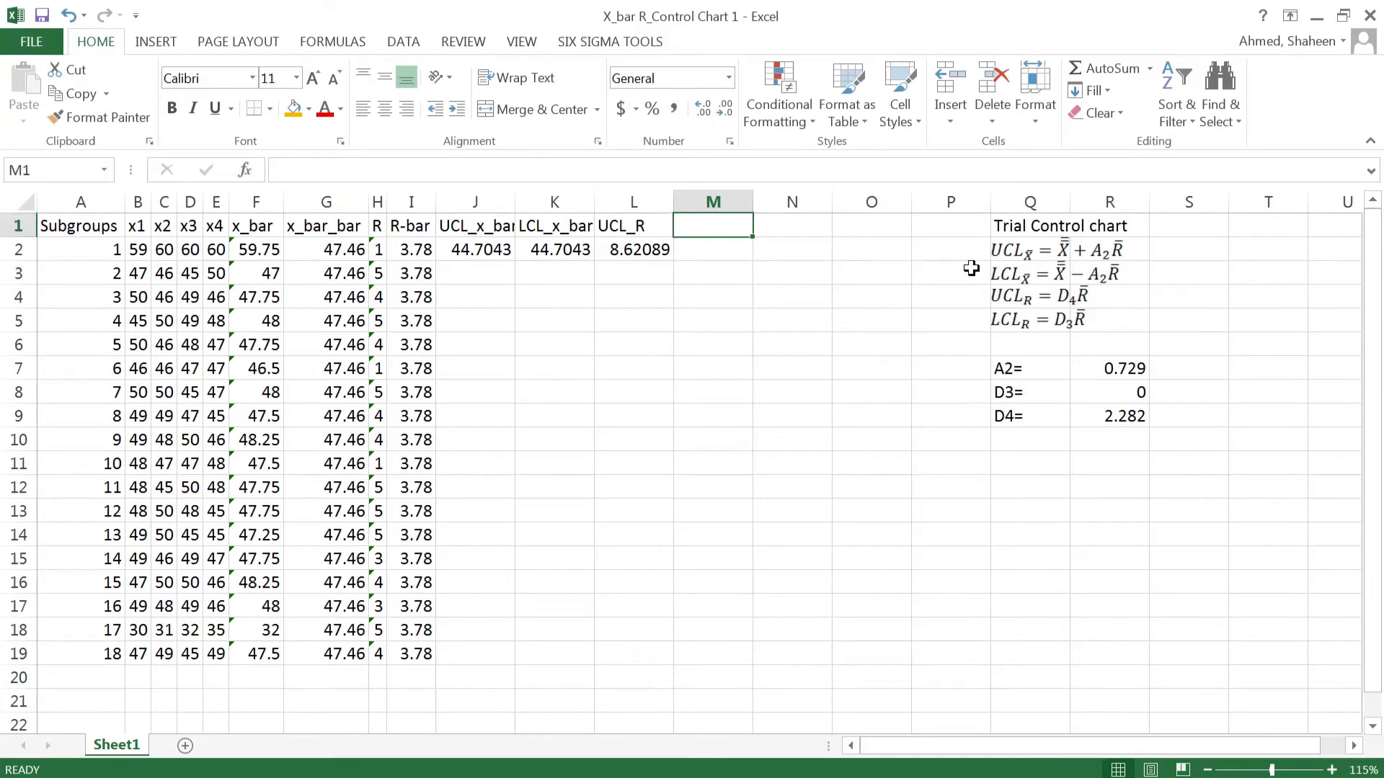
text(LCL_R)
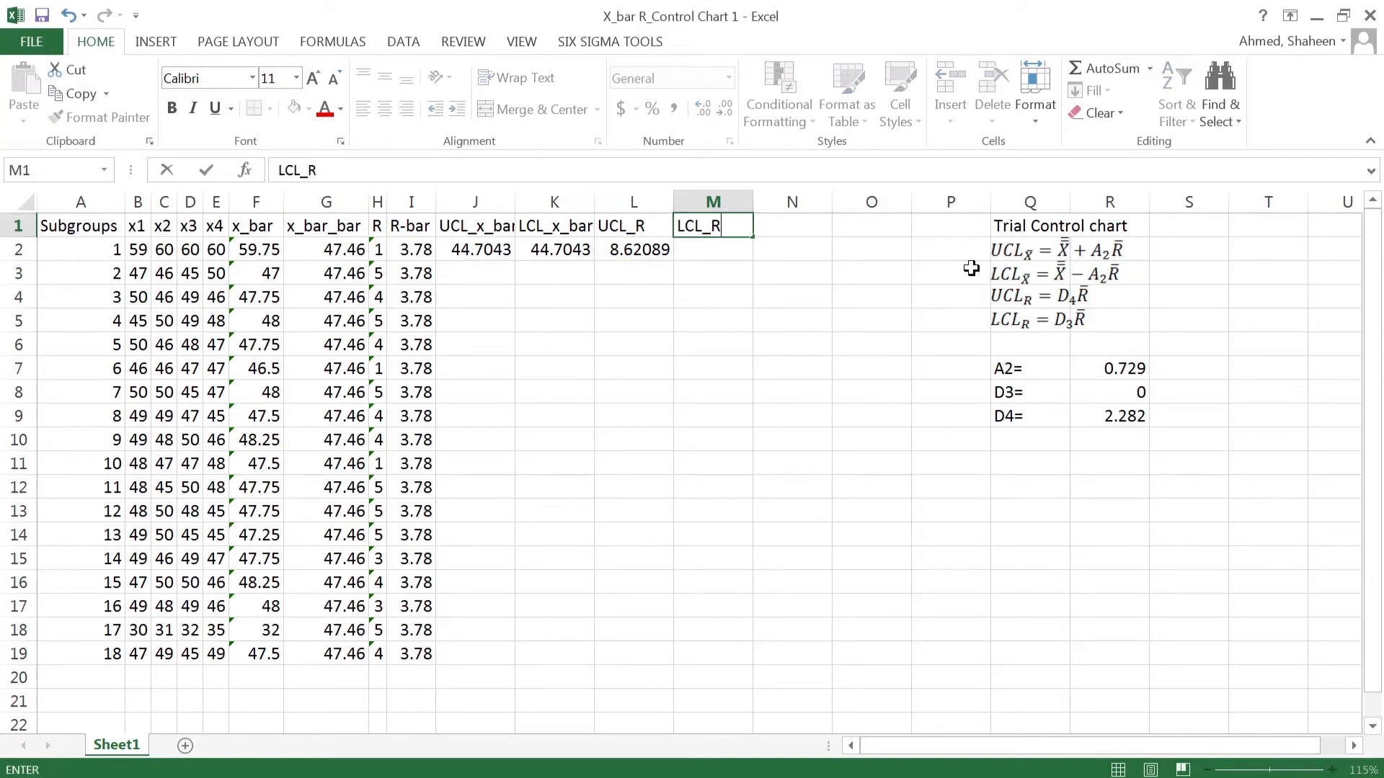
key(Return)
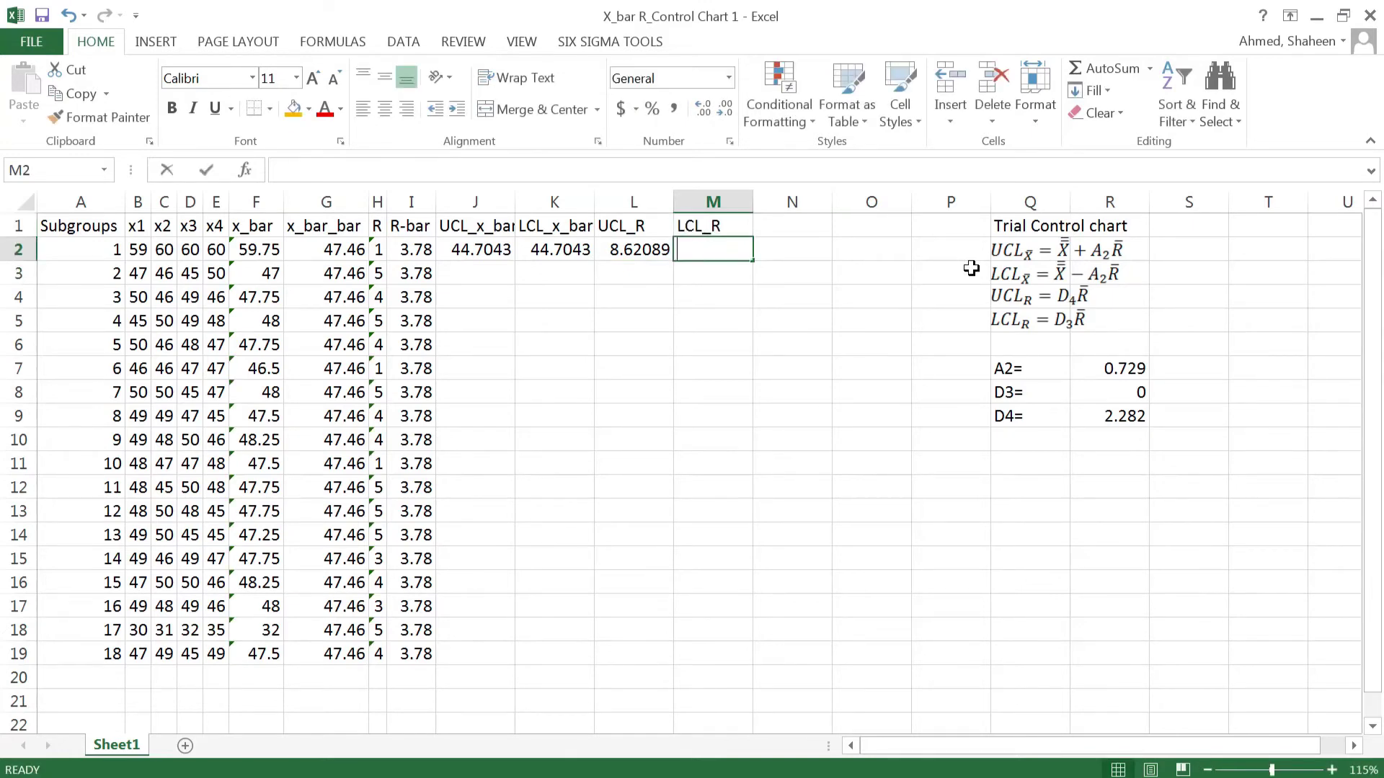
text(=)
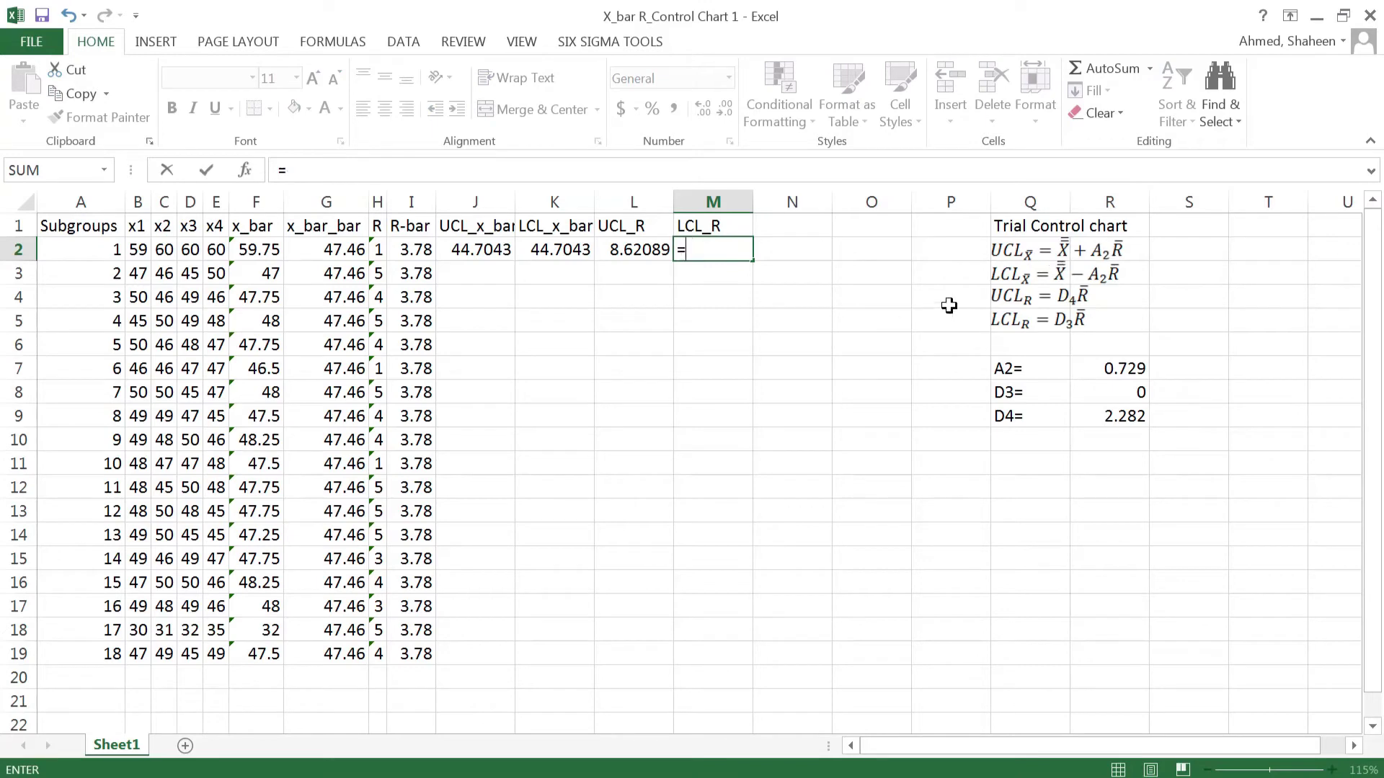
click(1121, 392)
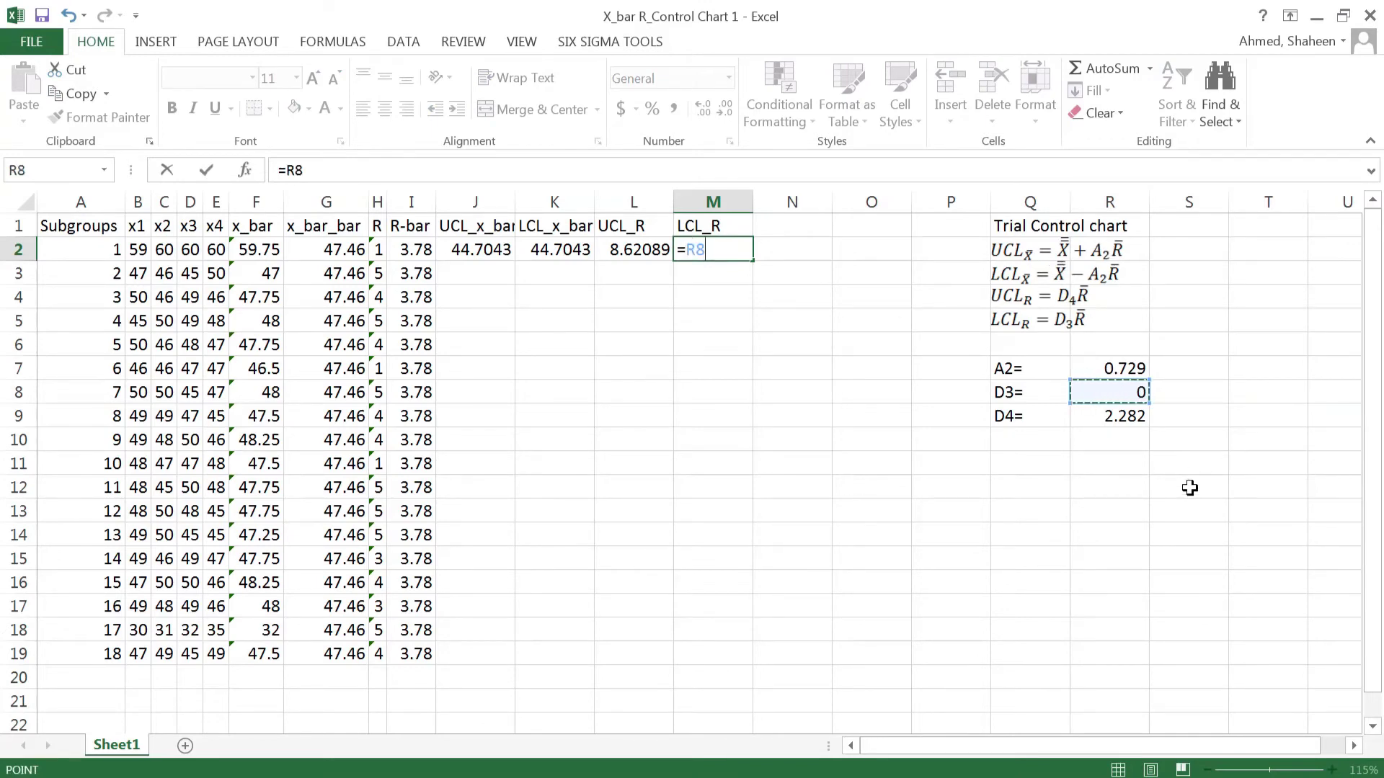
key(F4)
text(*)
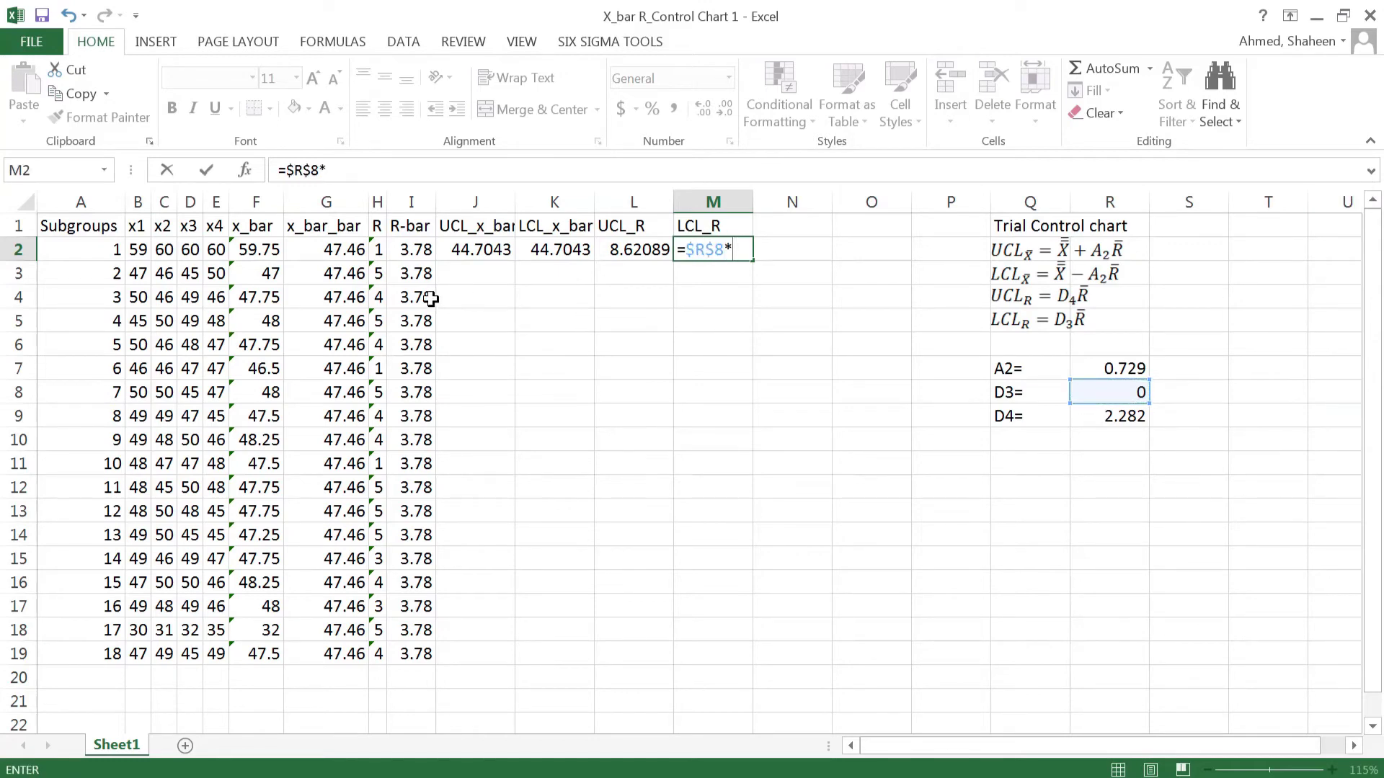
click(414, 248)
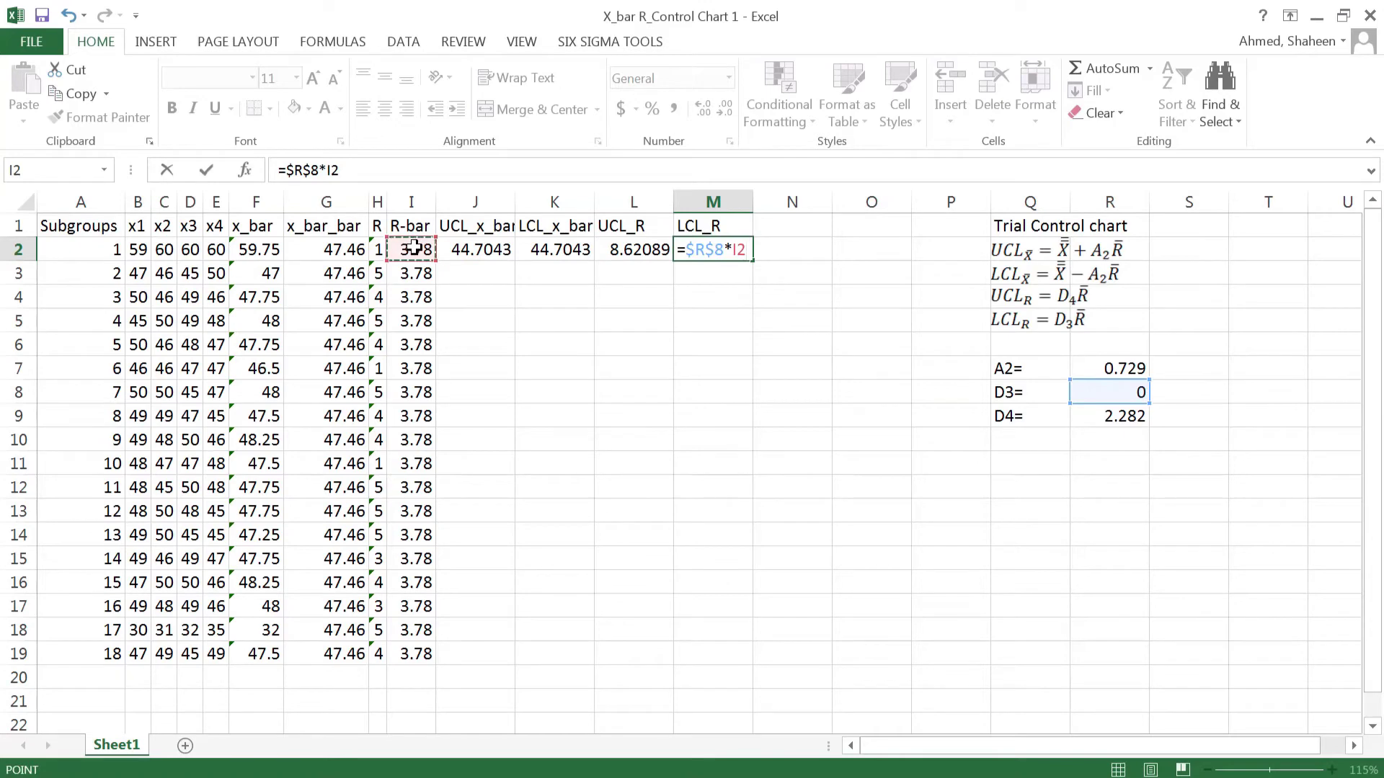
key(ctrl+Return)
drag(457, 247, 745, 253)
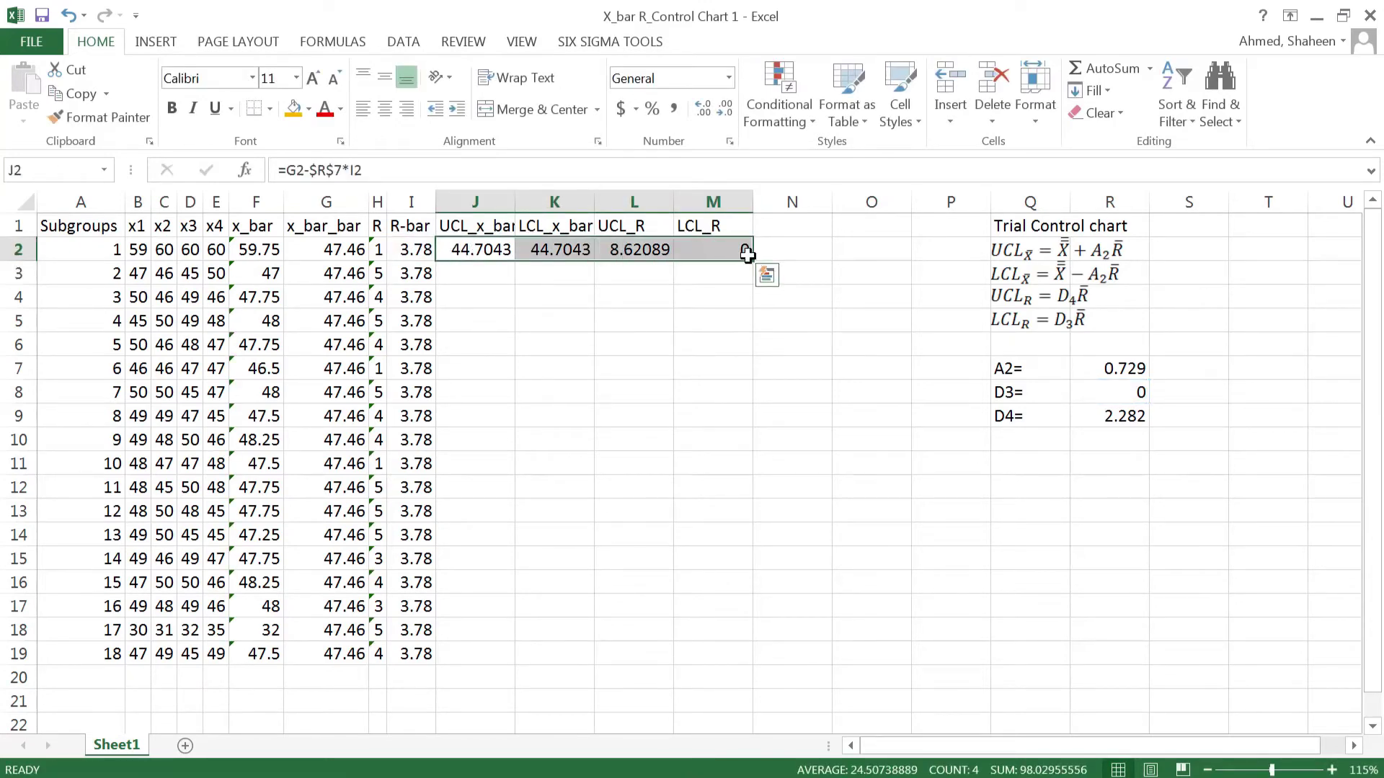
Fill the J2:M2 control-limit formulas down to row 19 and autofit column M
double_click(752, 258)
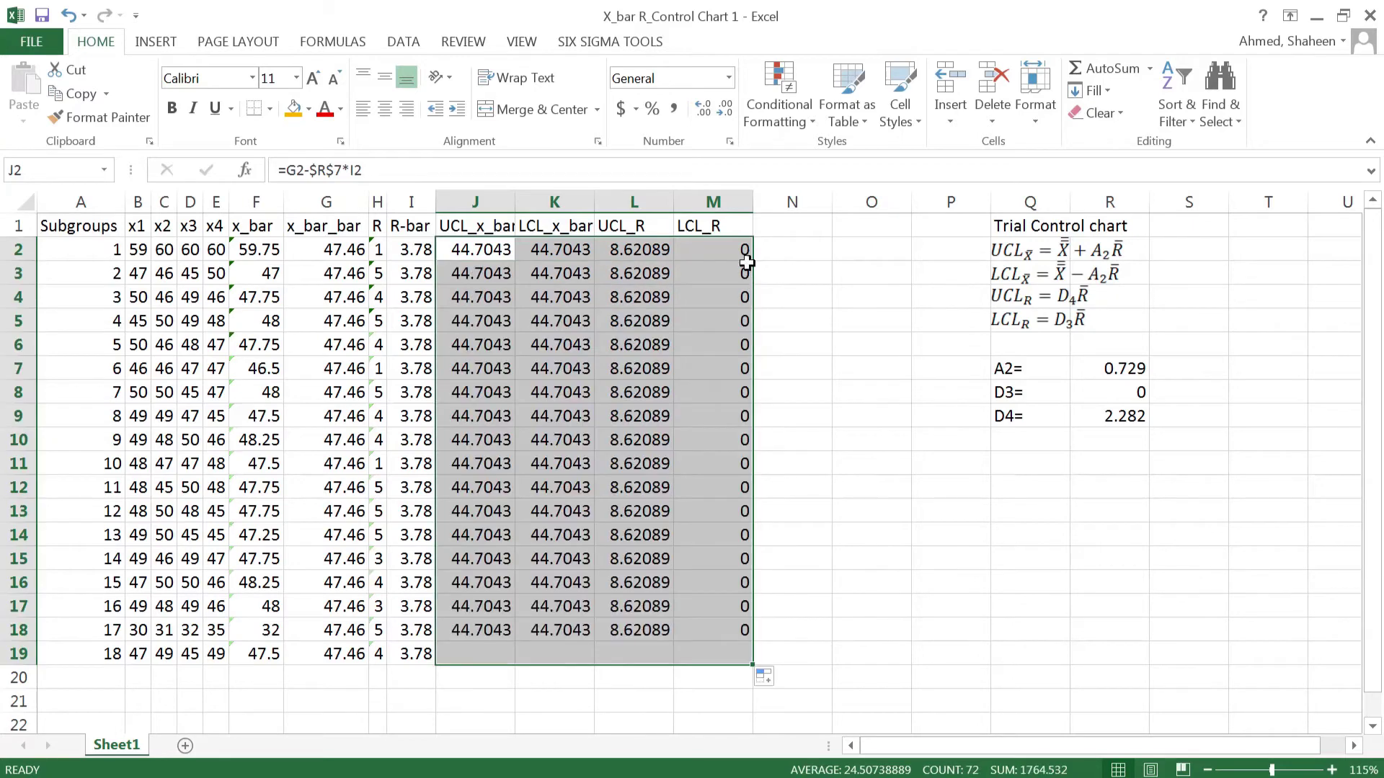
double_click(755, 204)
click(714, 440)
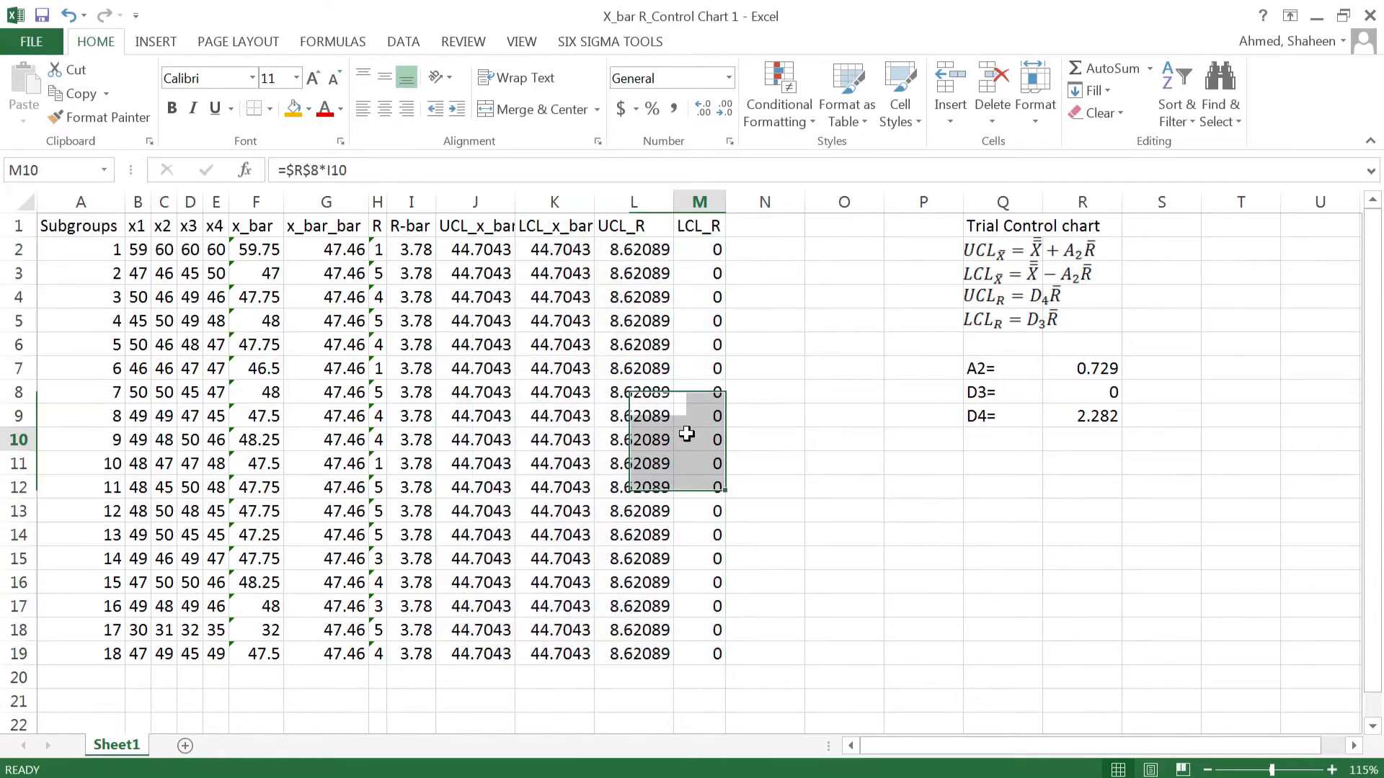
Select the x_bar, x_bar_bar, UCL_x_bar and LCL_x_bar columns and bring up the line chart options
click(254, 202)
ctrl+click(345, 202)
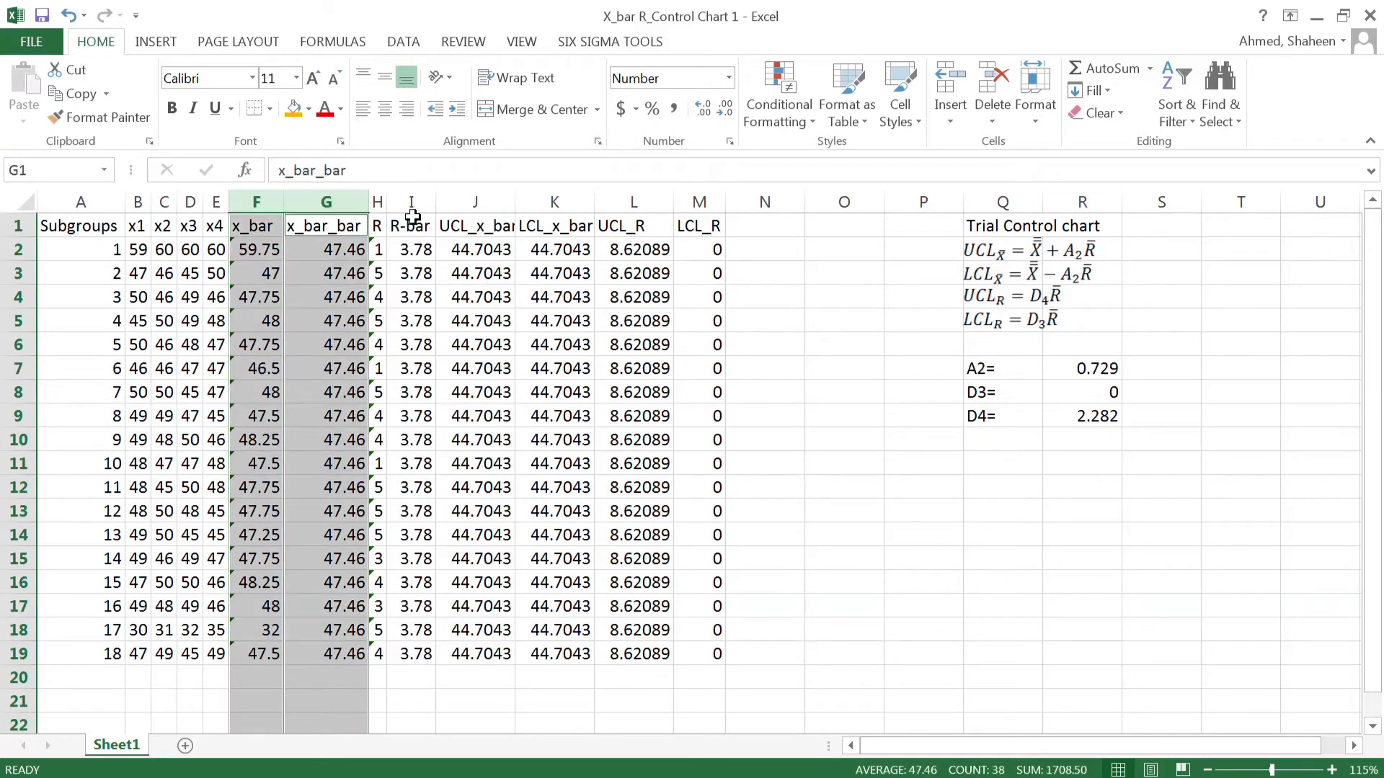
ctrl+click(451, 201)
ctrl+click(540, 202)
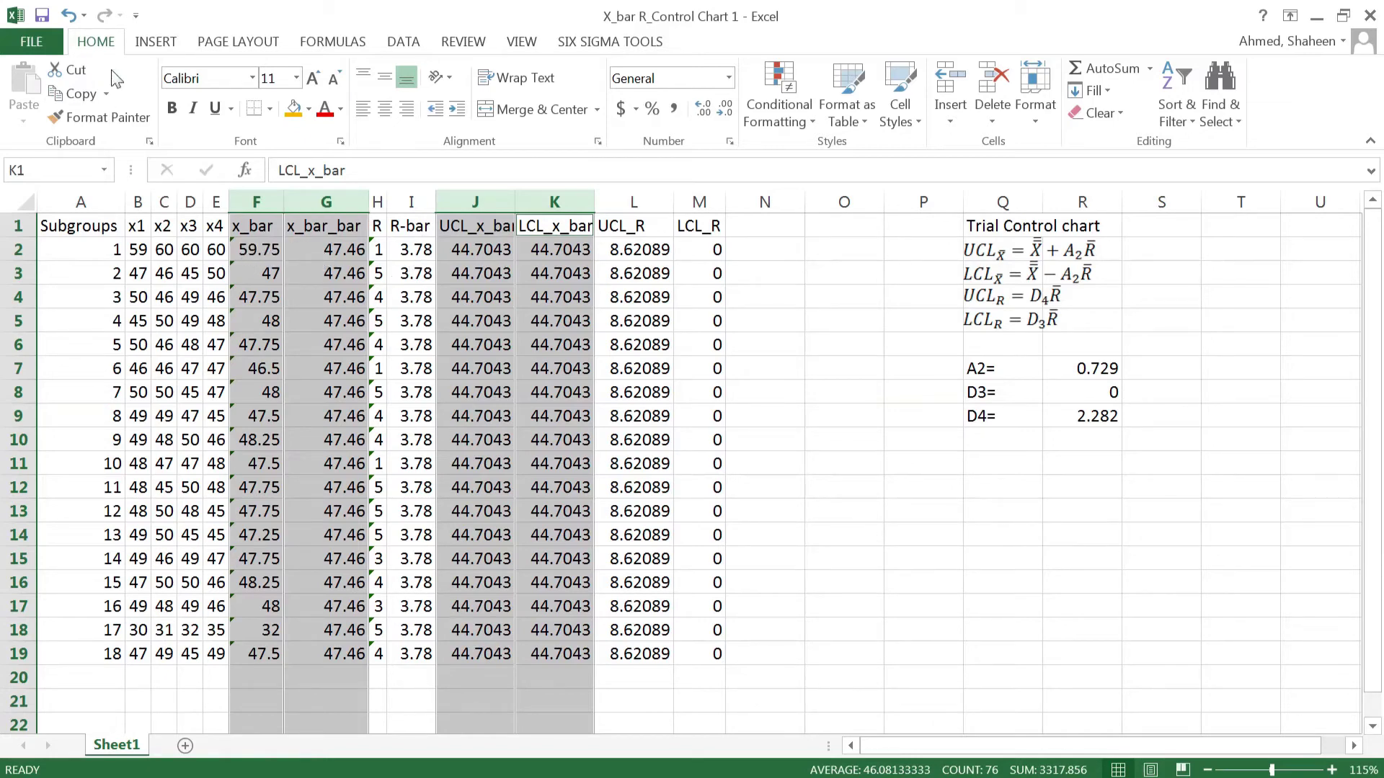
click(156, 41)
Insert a Line with Markers chart of the selected columns and enlarge it
click(660, 98)
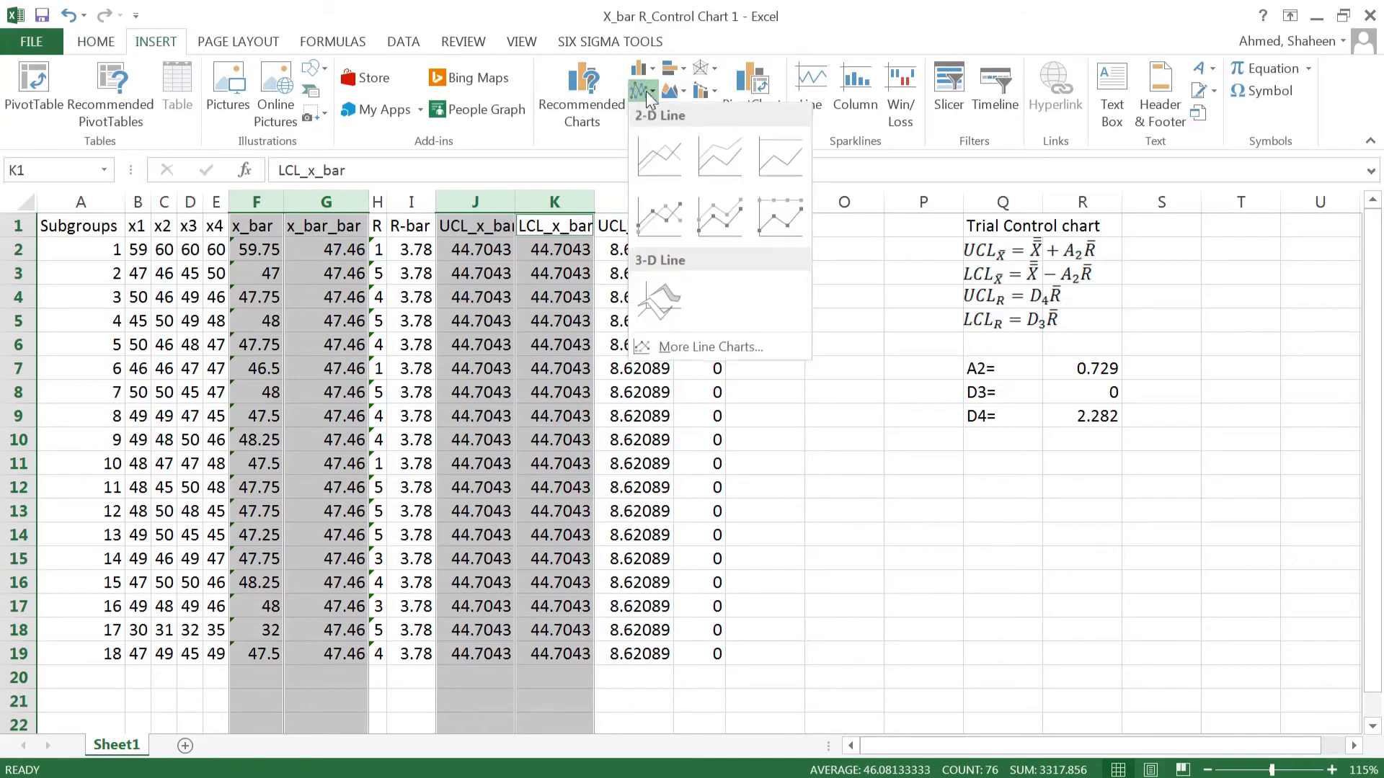
click(659, 217)
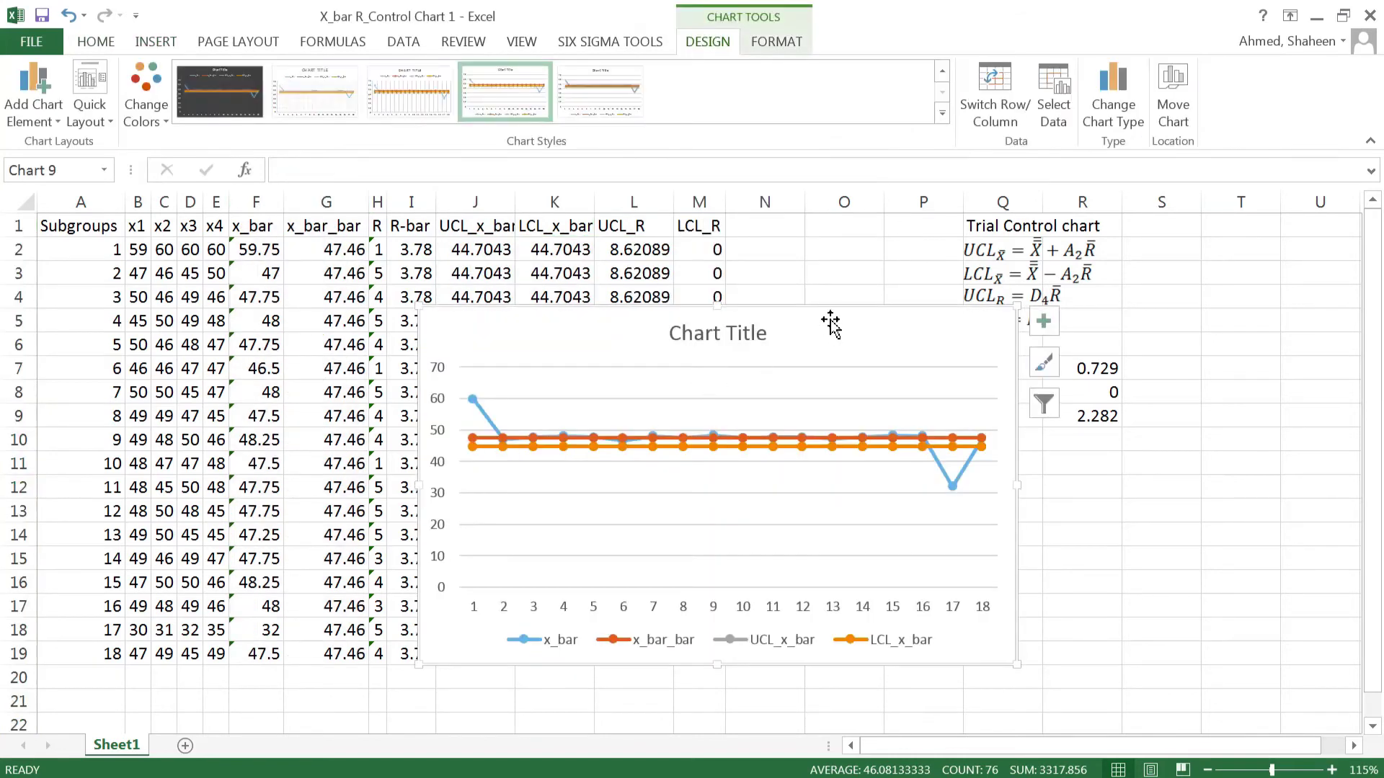
drag(418, 664, 270, 691)
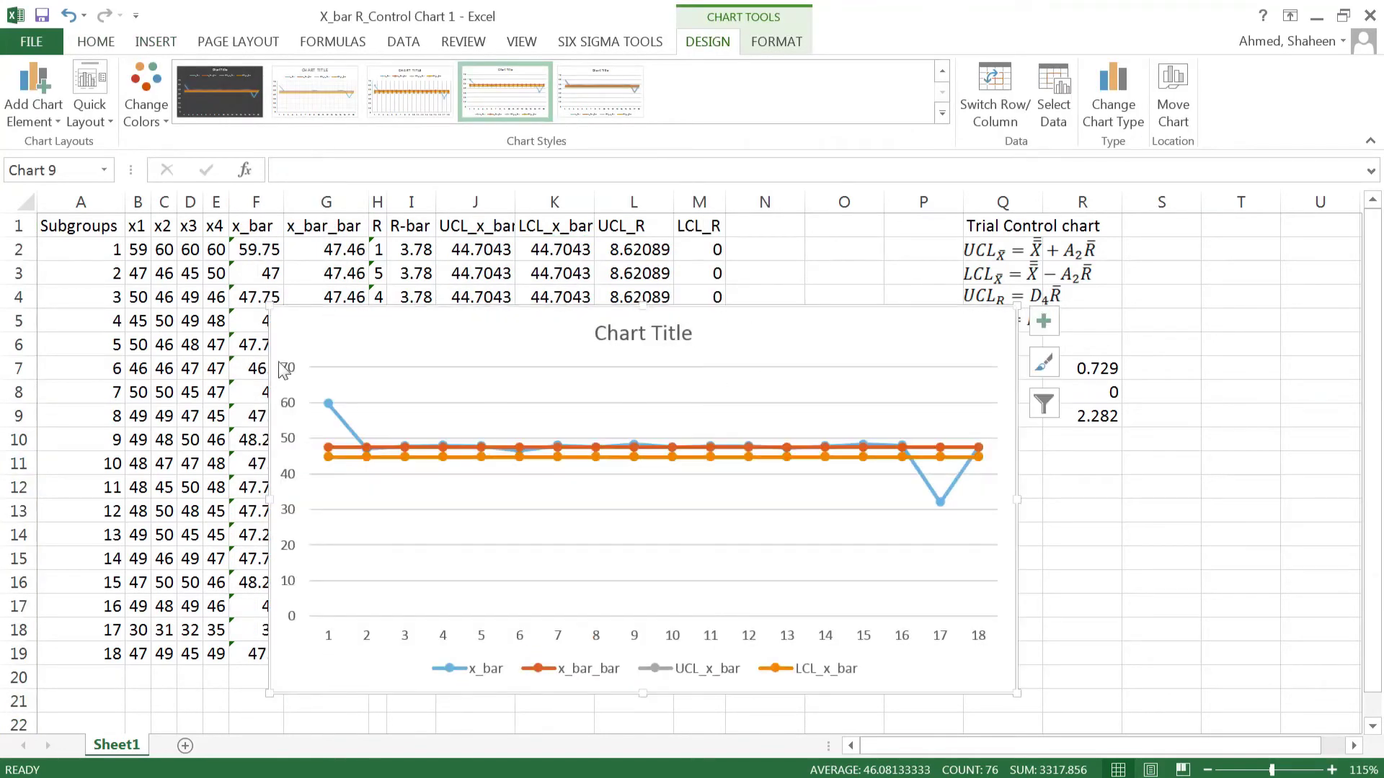
drag(270, 306, 164, 234)
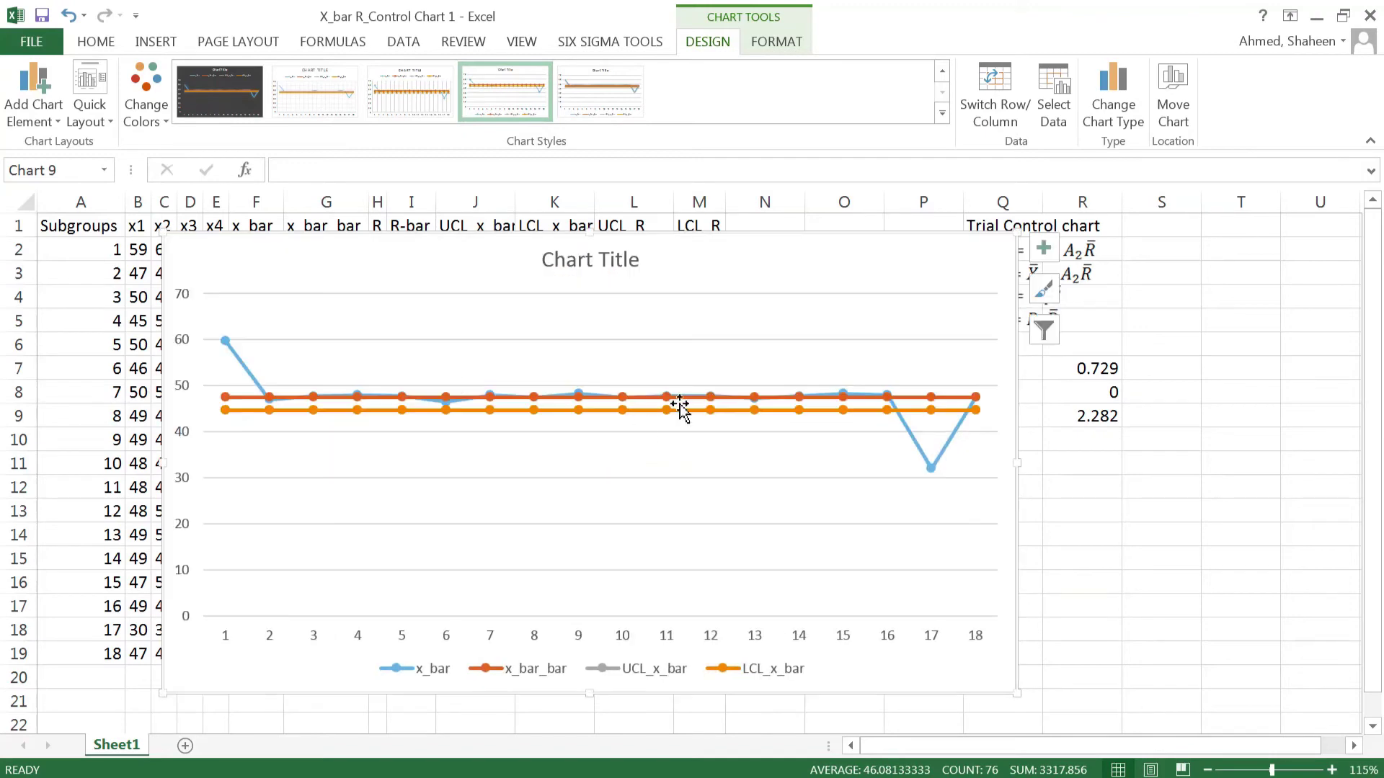
Add axis titles and label the vertical axis 'Mean of The Subgroups'
click(1043, 249)
click(1113, 300)
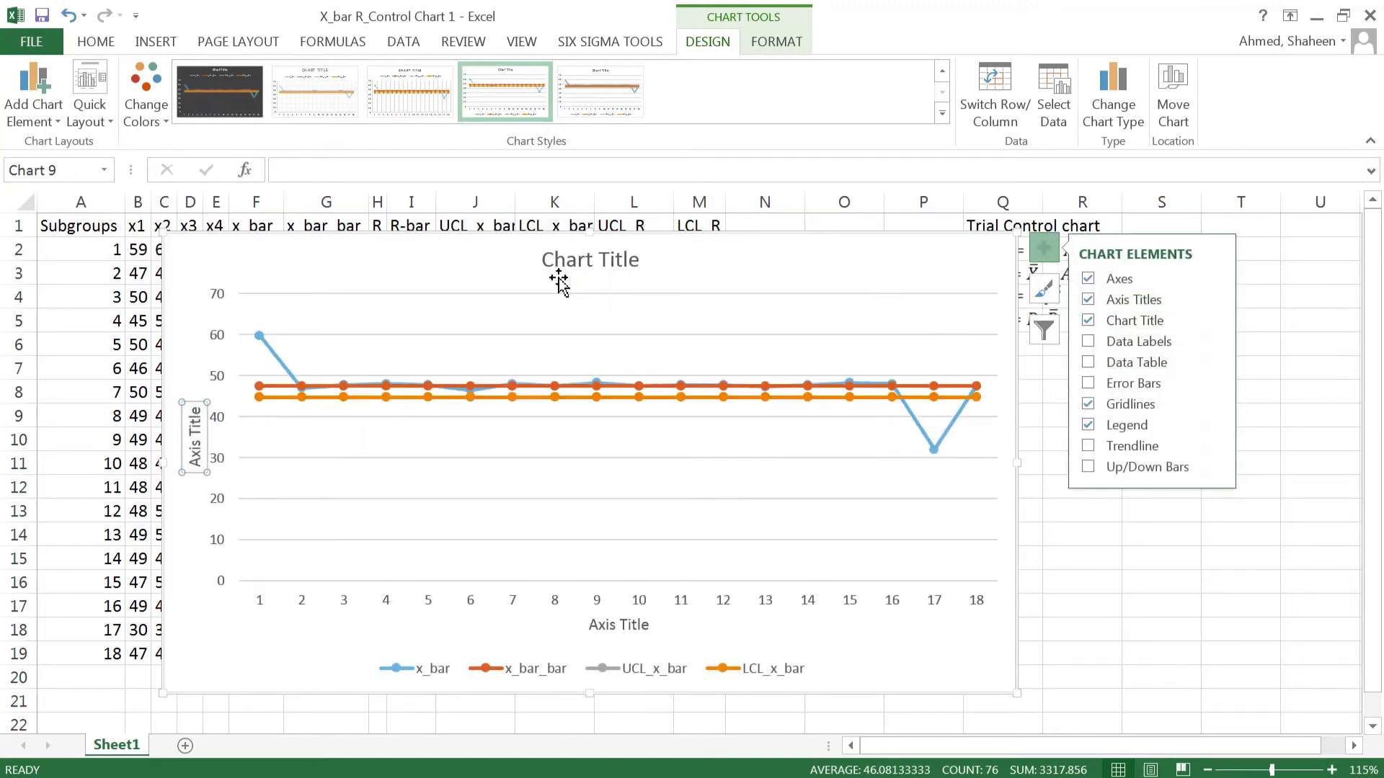
triple_click(194, 414)
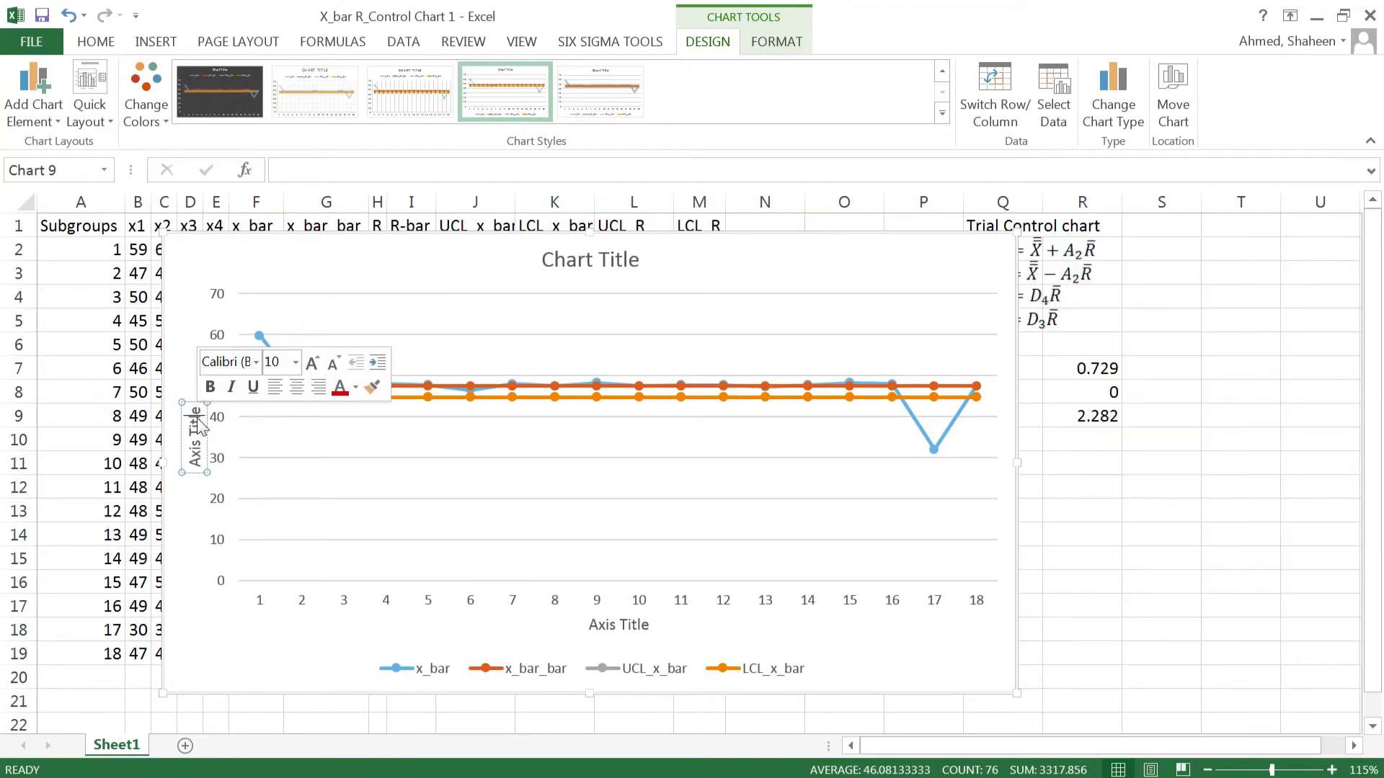
text(Me)
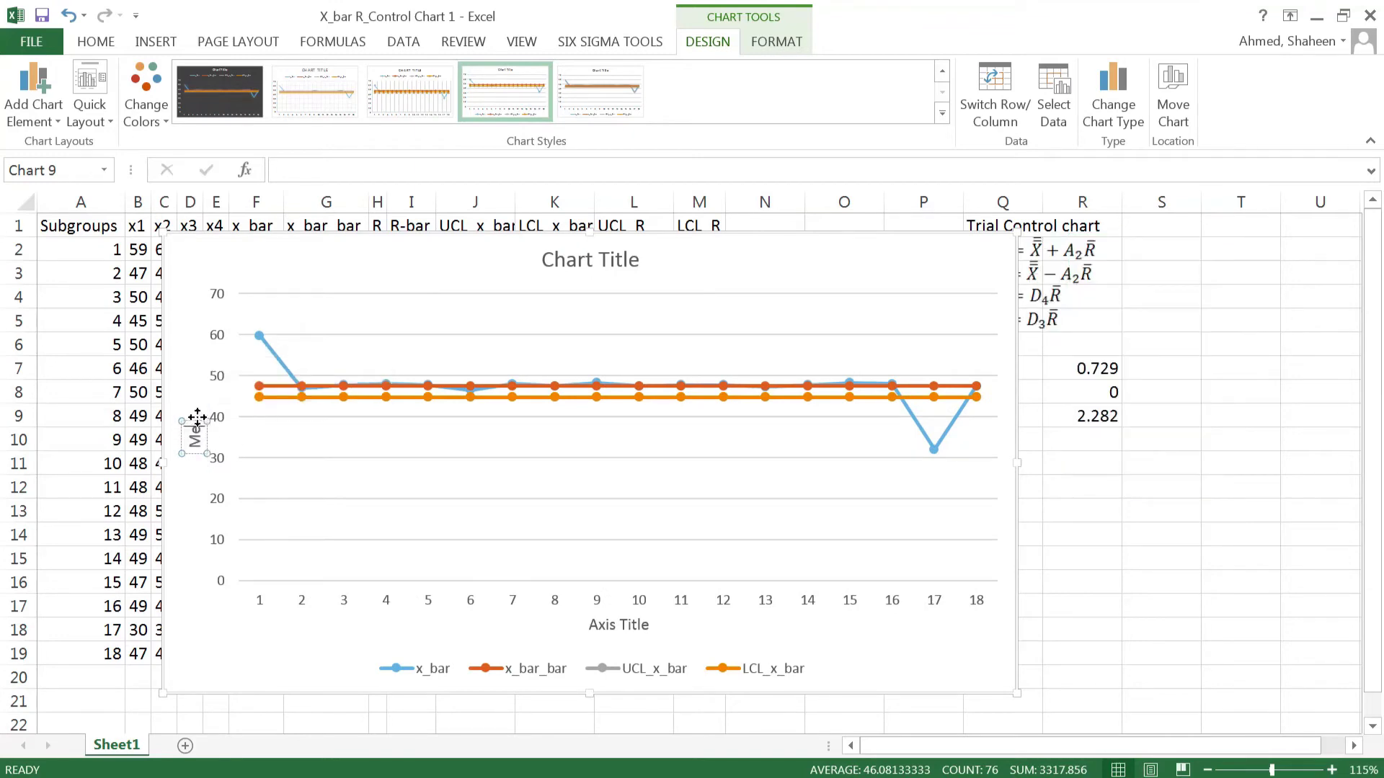
text(an of The S)
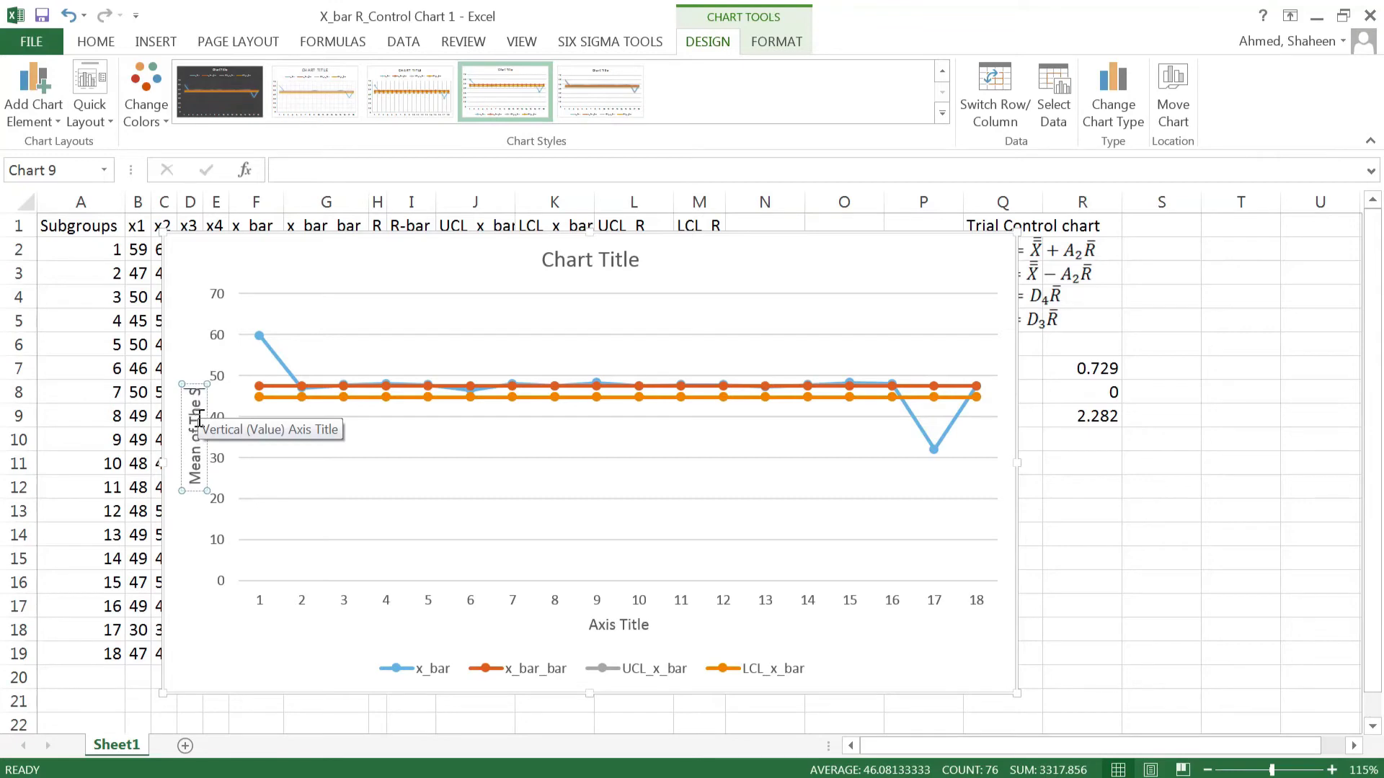
text(ubgroups)
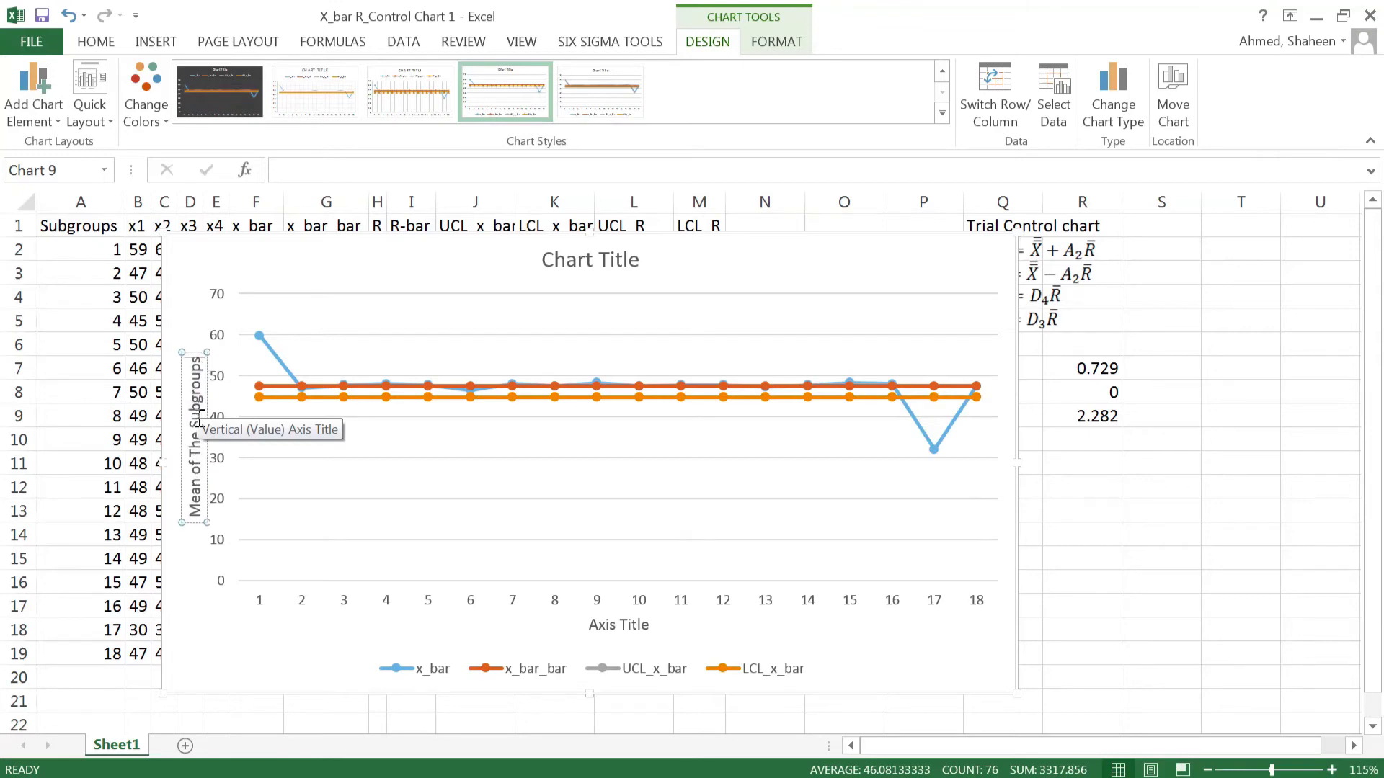
Rename the horizontal axis title to 'Subgroups'
double_click(626, 624)
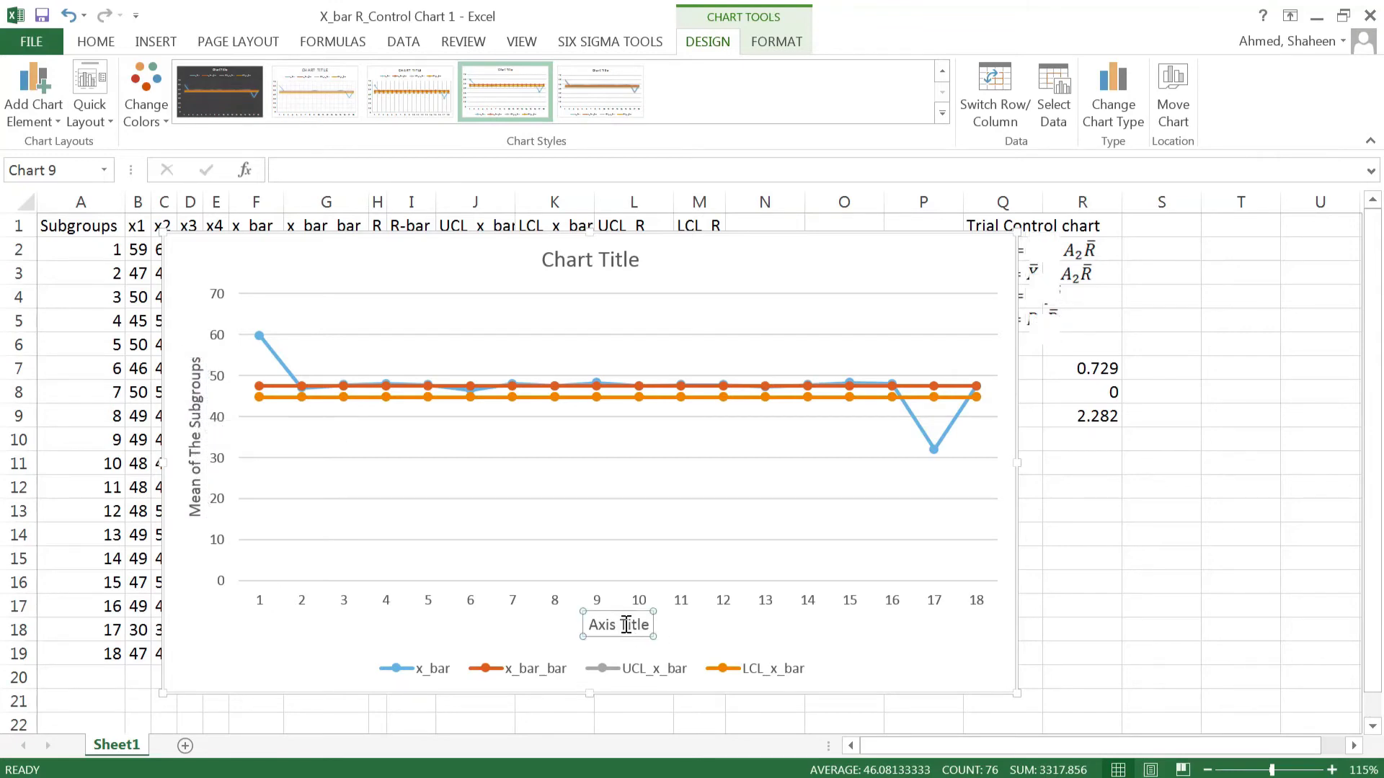
triple_click(618, 623)
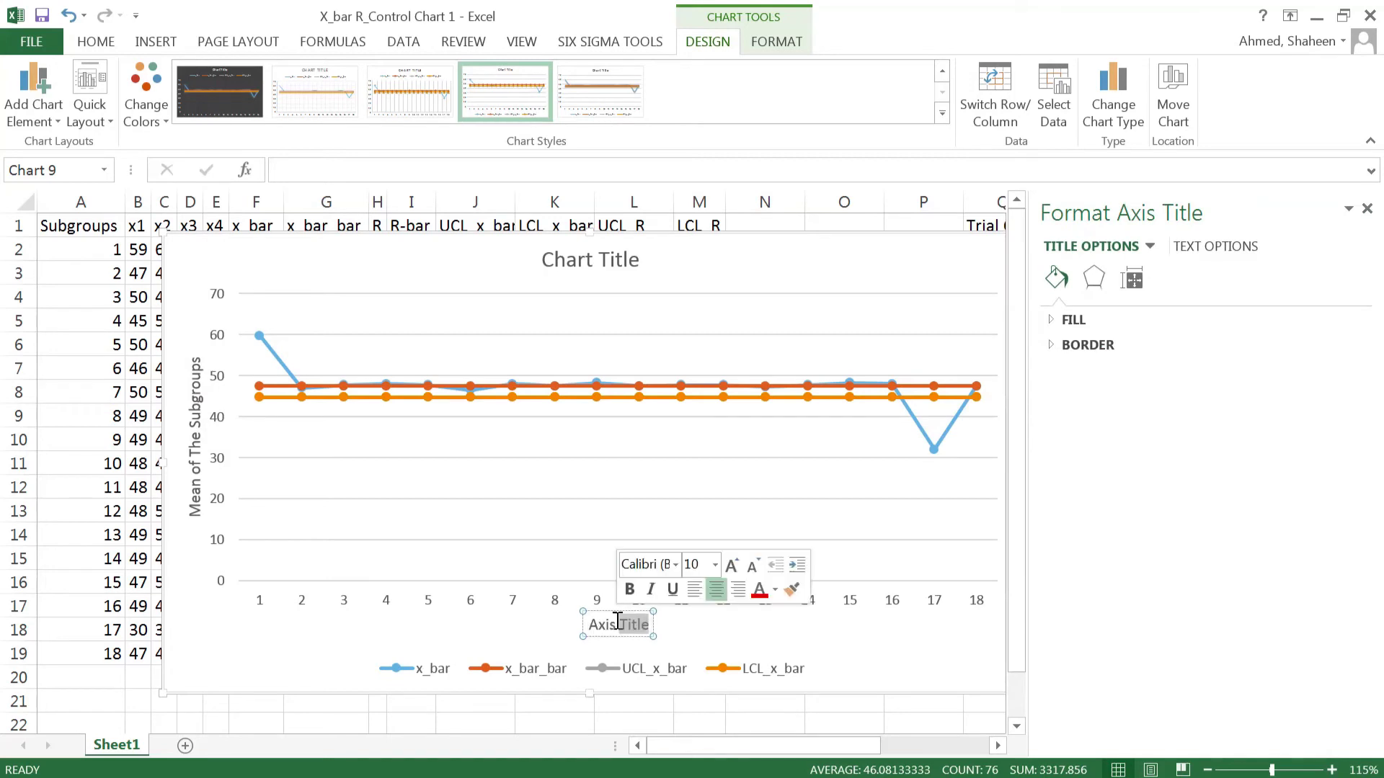
click(609, 623)
double_click(609, 623)
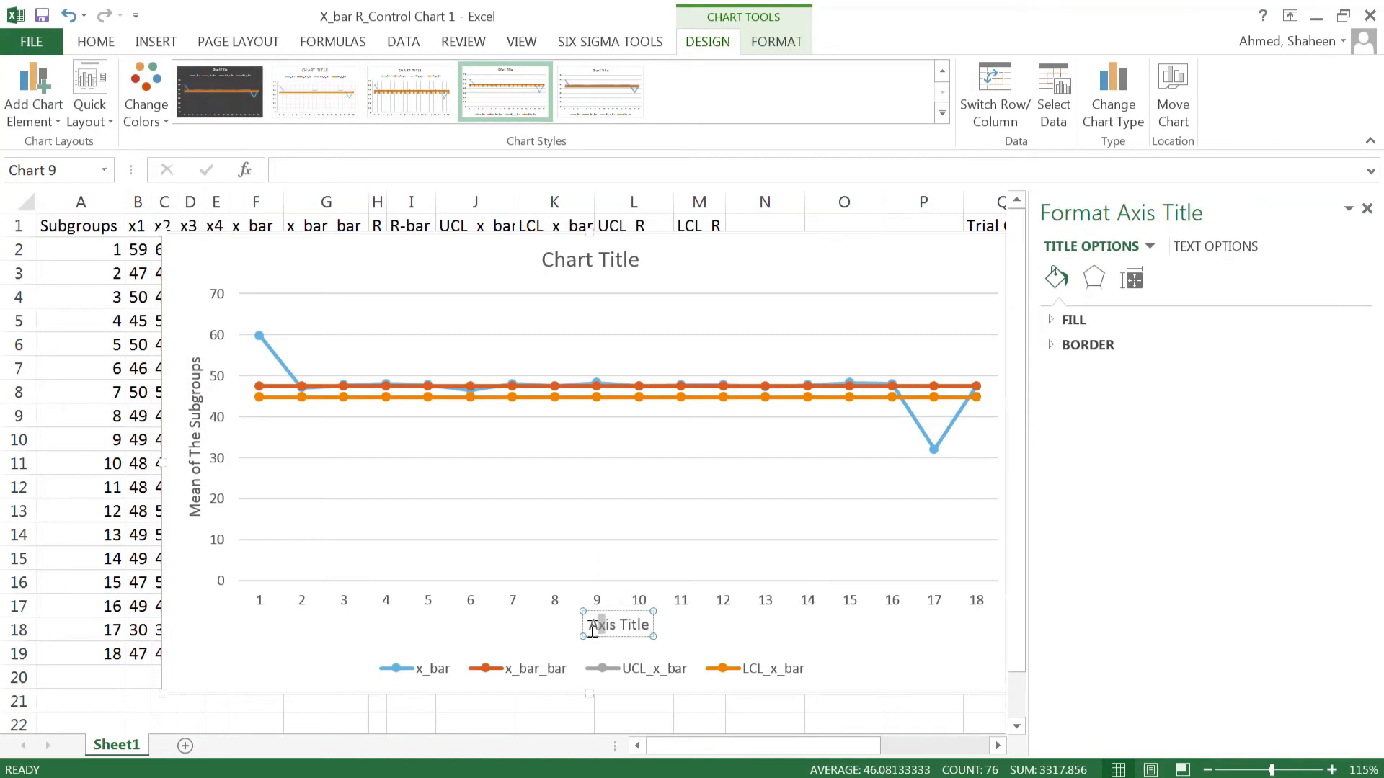
click(615, 612)
triple_click(623, 624)
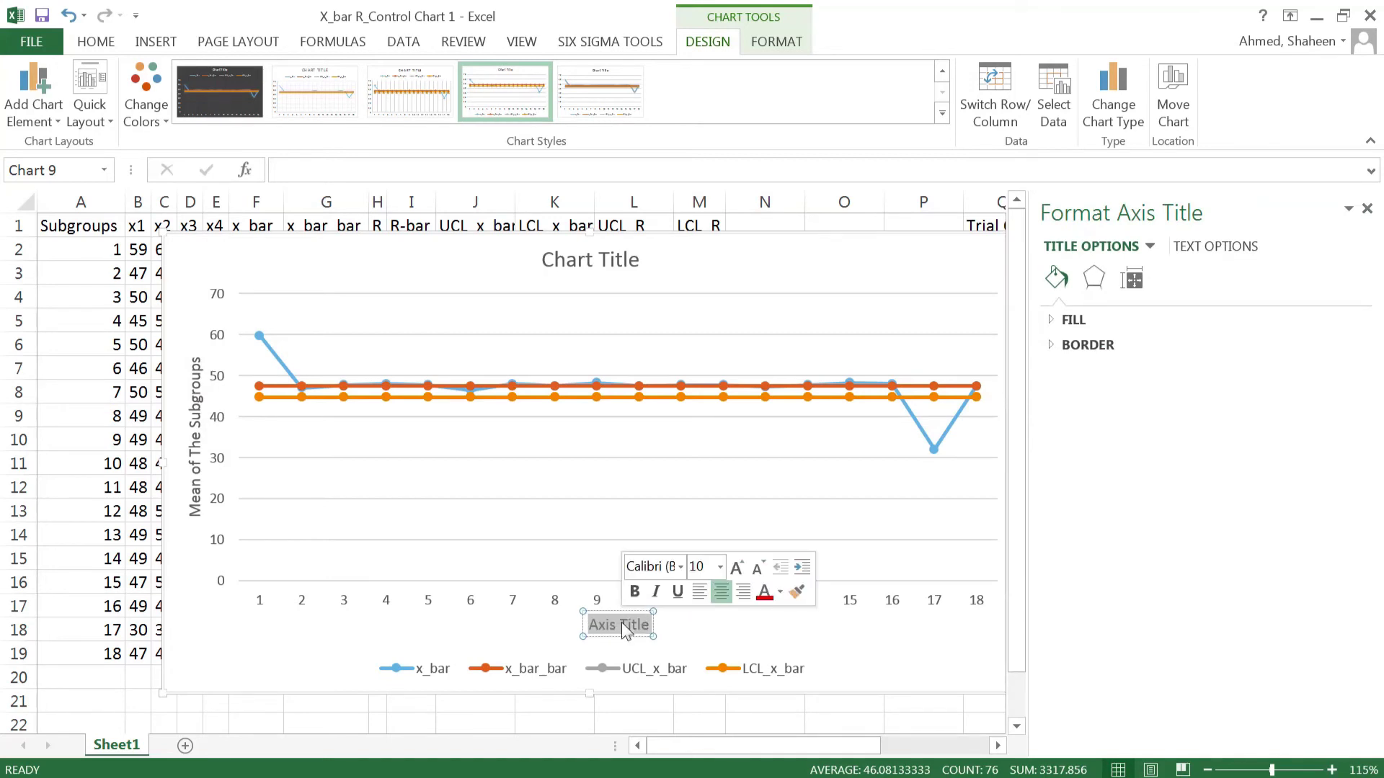
text(Subgroups)
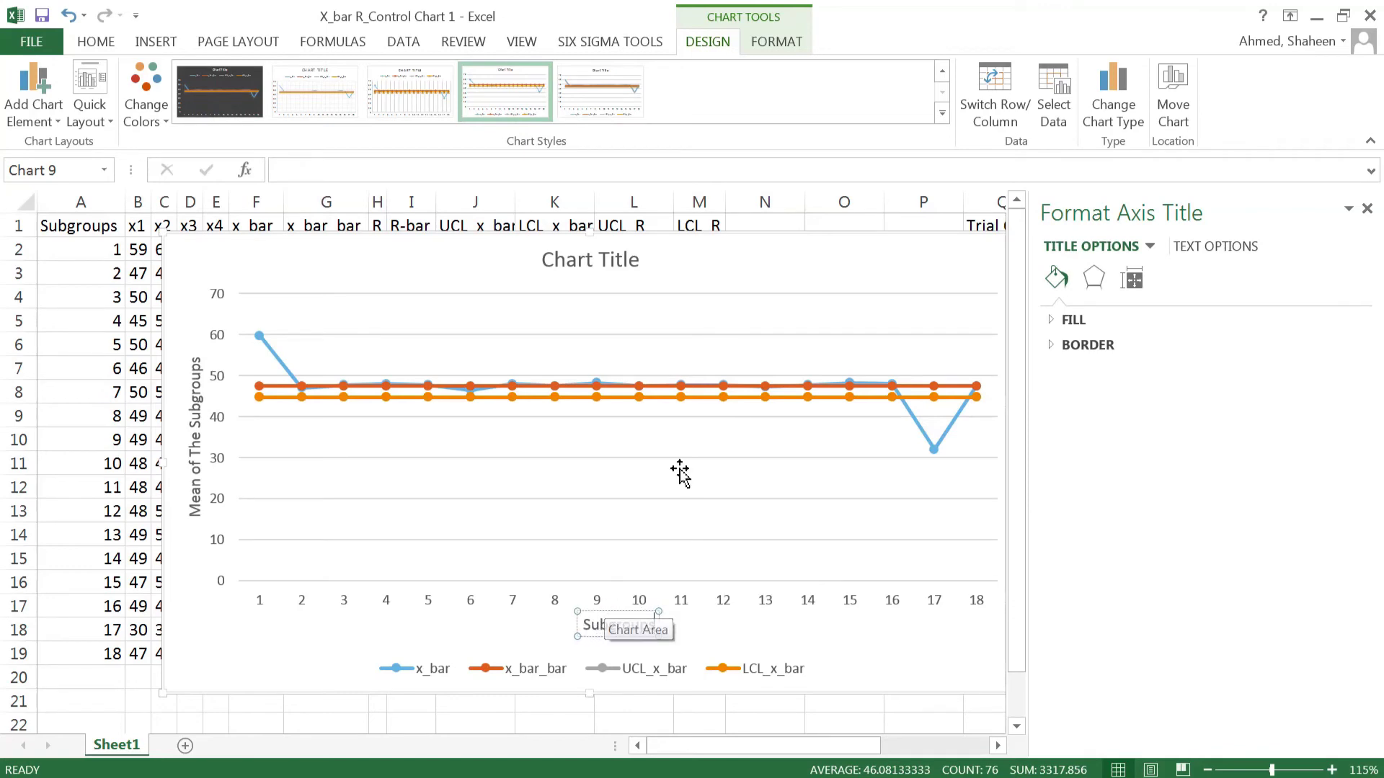
Title the chart 'X_bar R-control Trial Chart'
click(630, 260)
triple_click(629, 262)
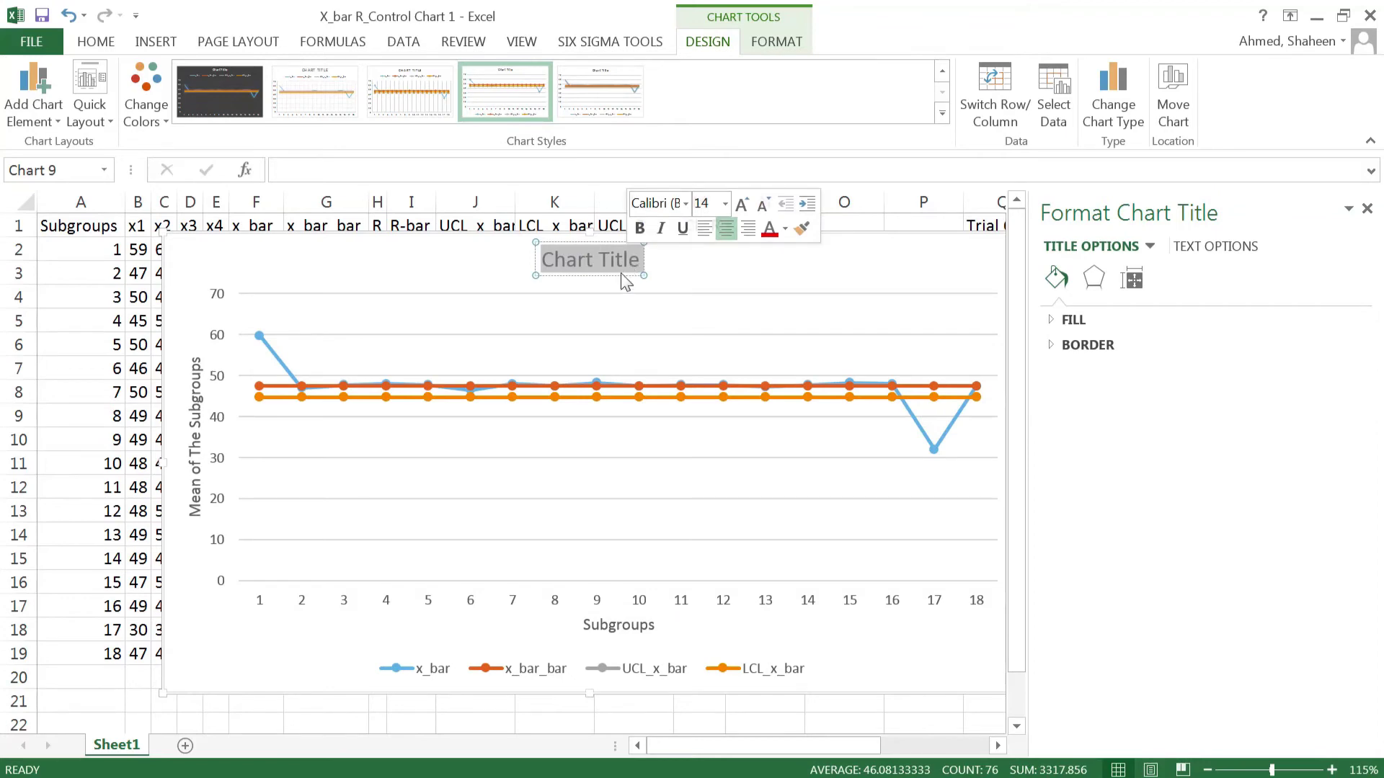
text(X_bar)
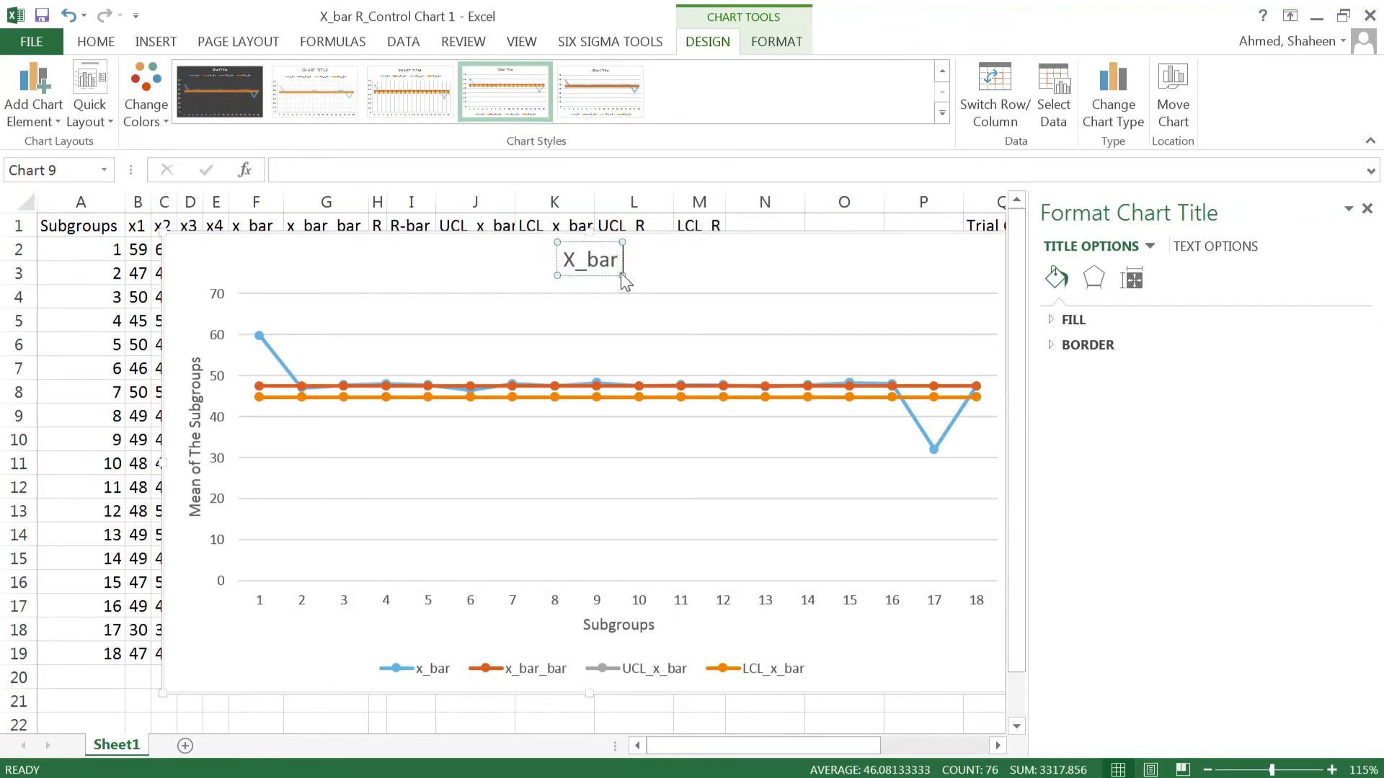
text( C)
text(-control)
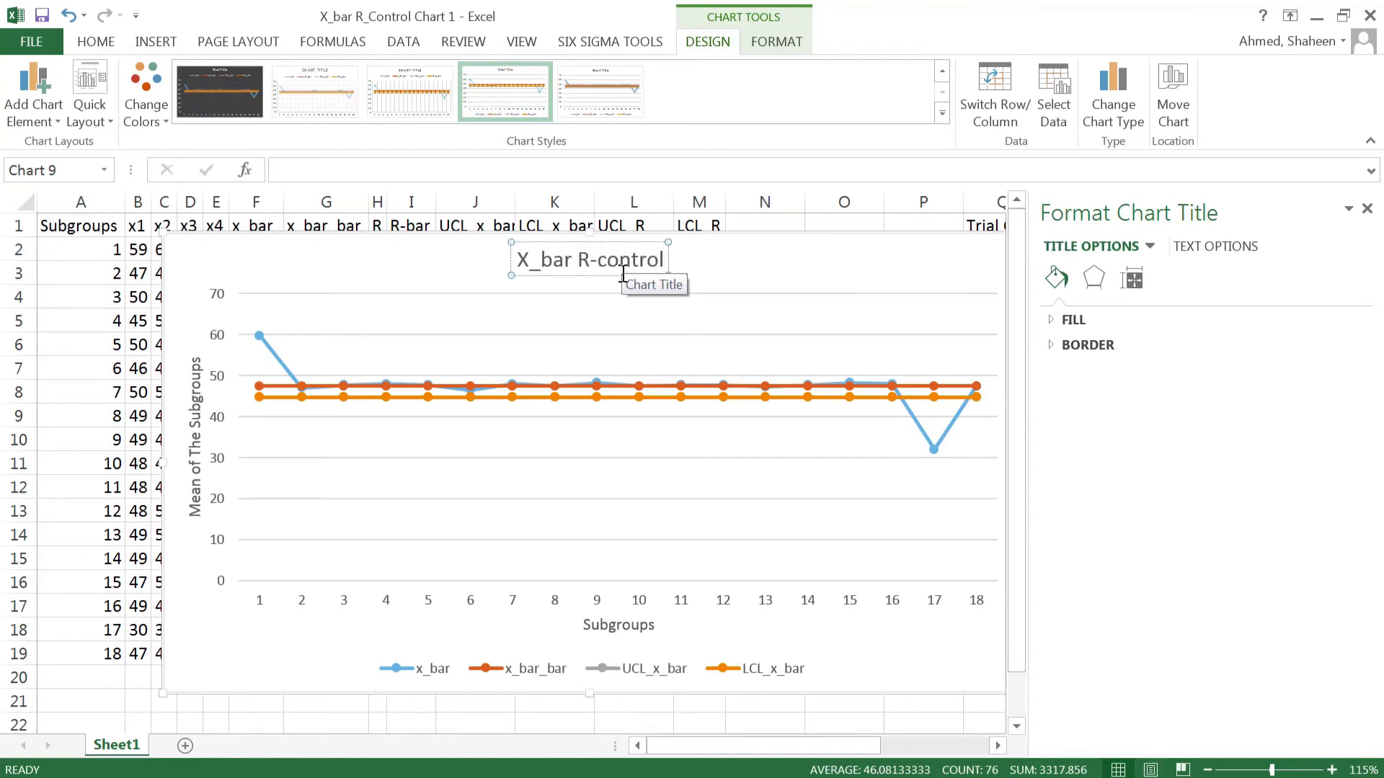
text( Trial)
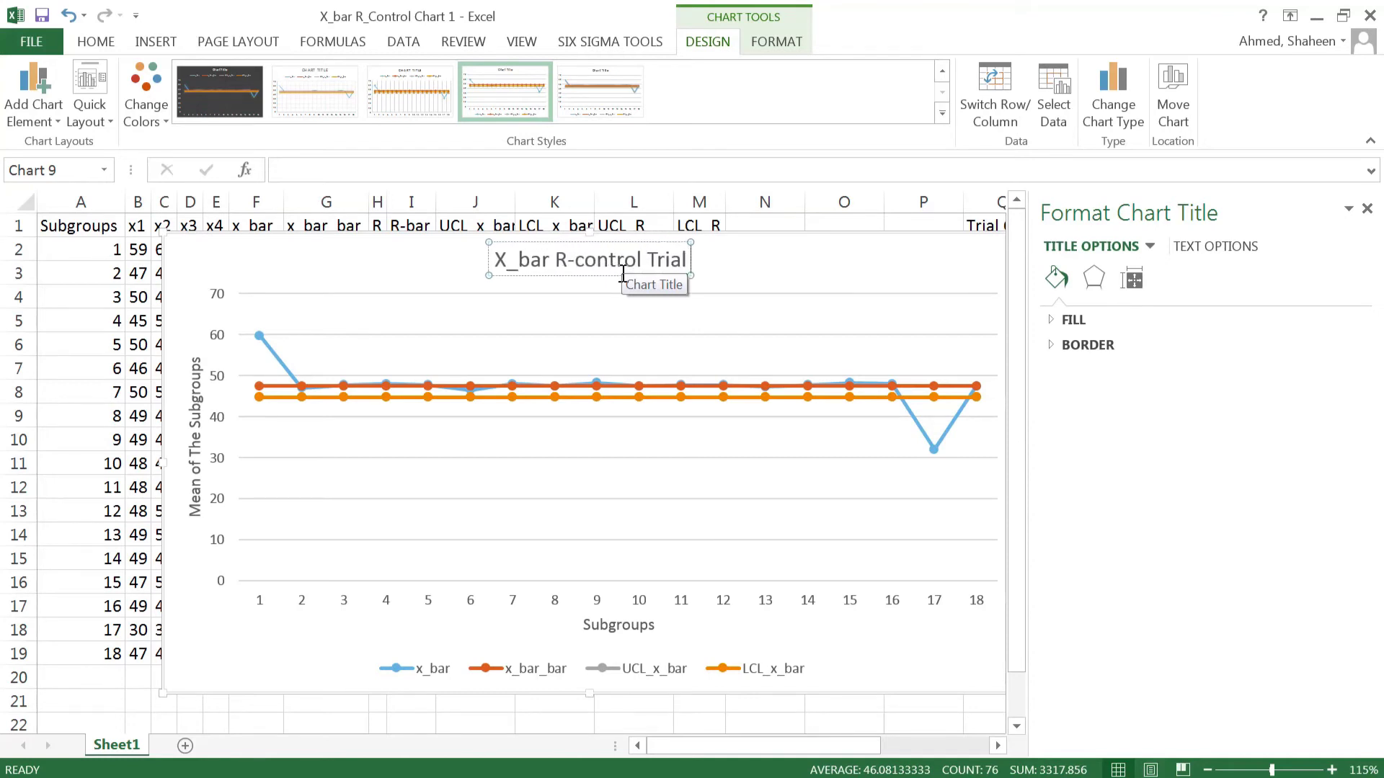
text( Chart)
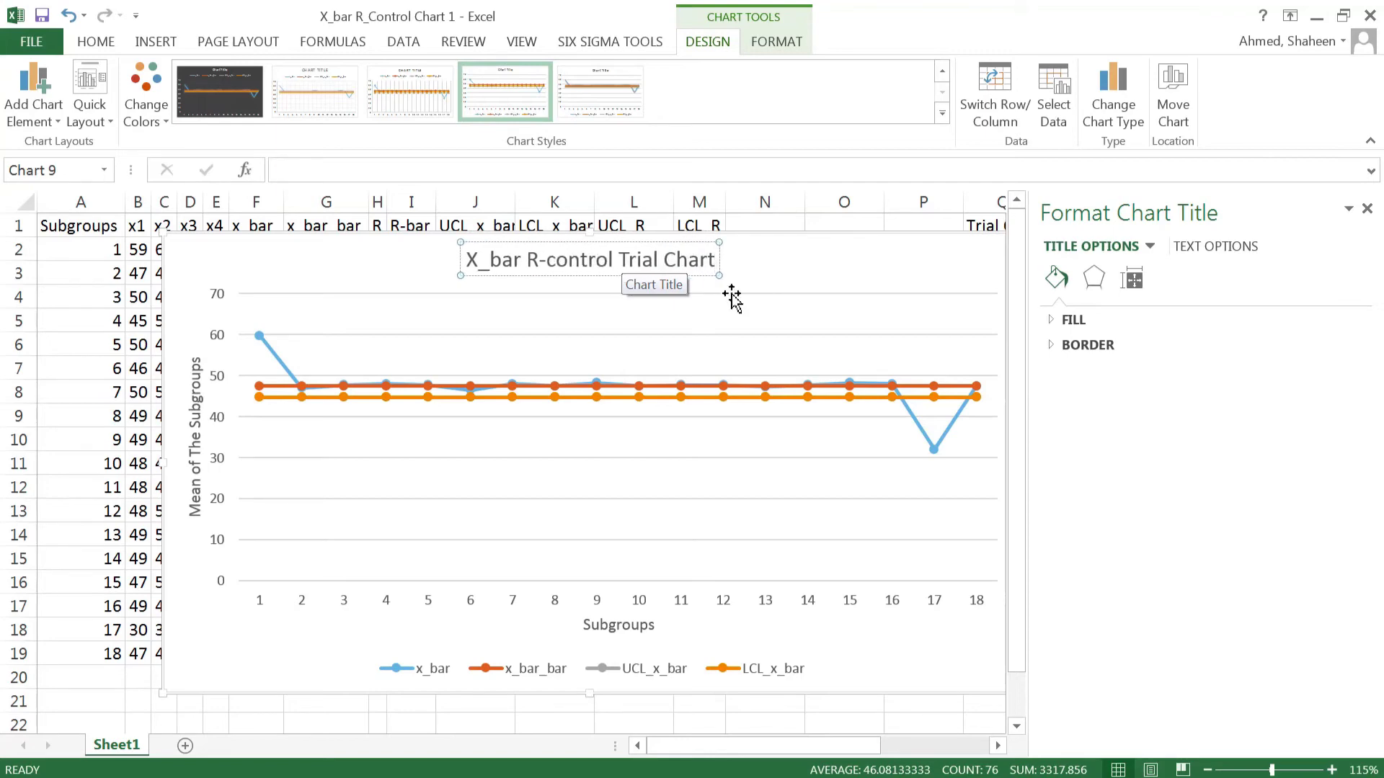
click(973, 262)
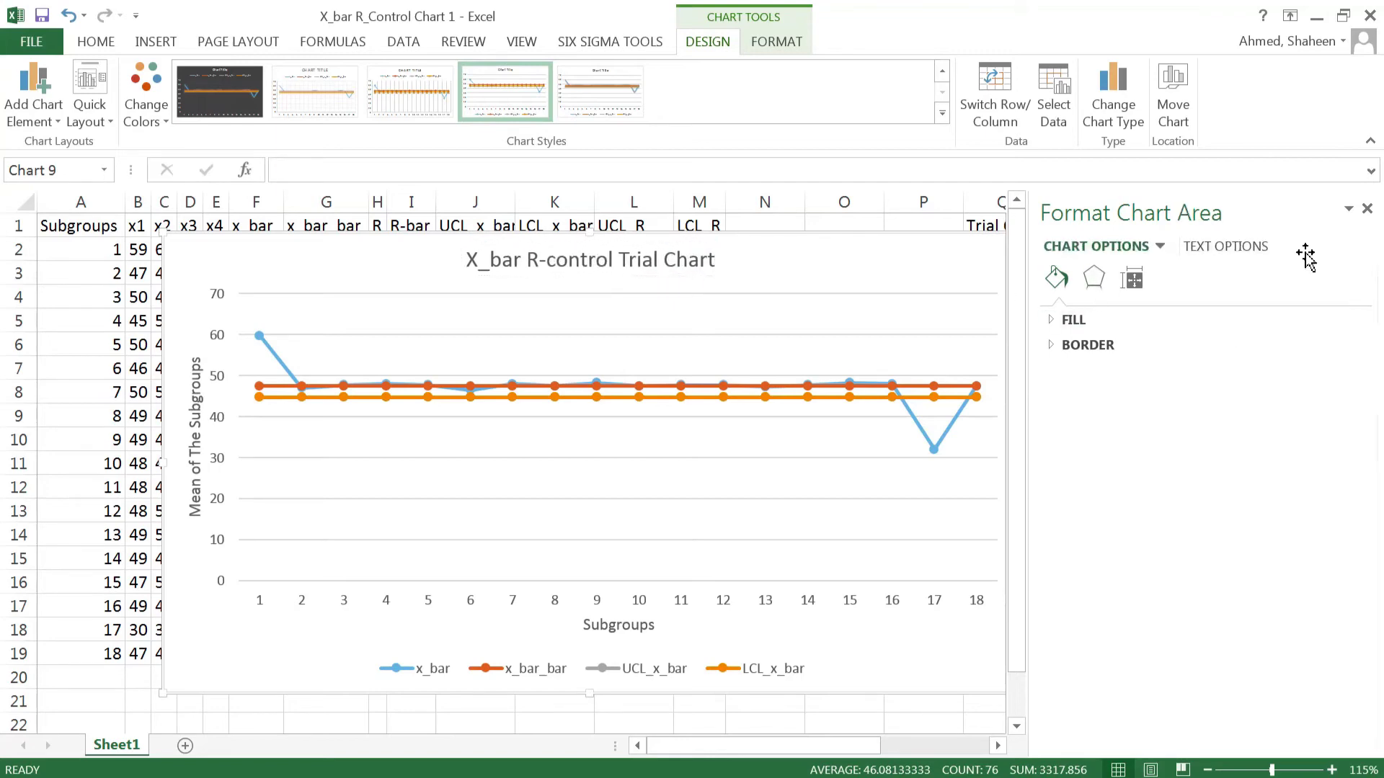
Enlarge the chart and move it down-right so the formulas stay visible
click(1366, 209)
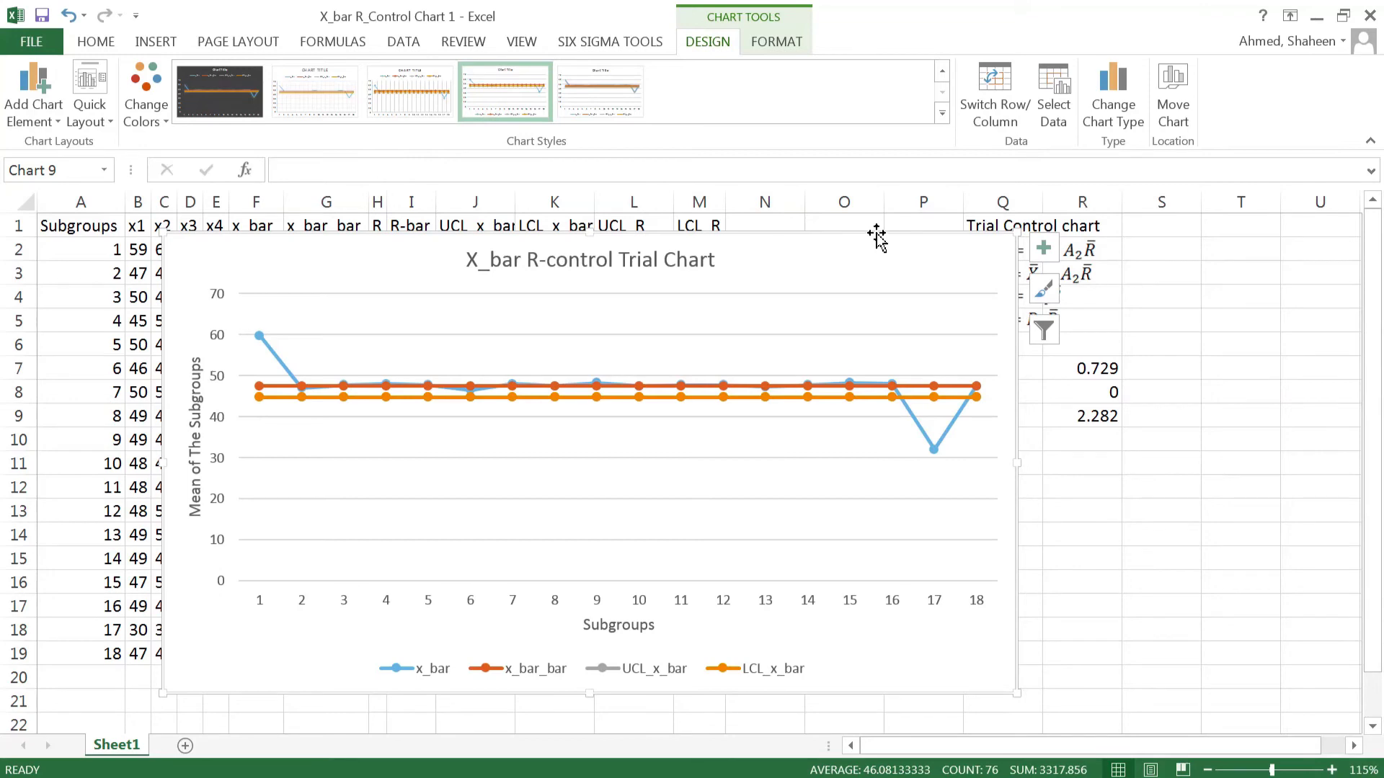
drag(876, 231, 891, 211)
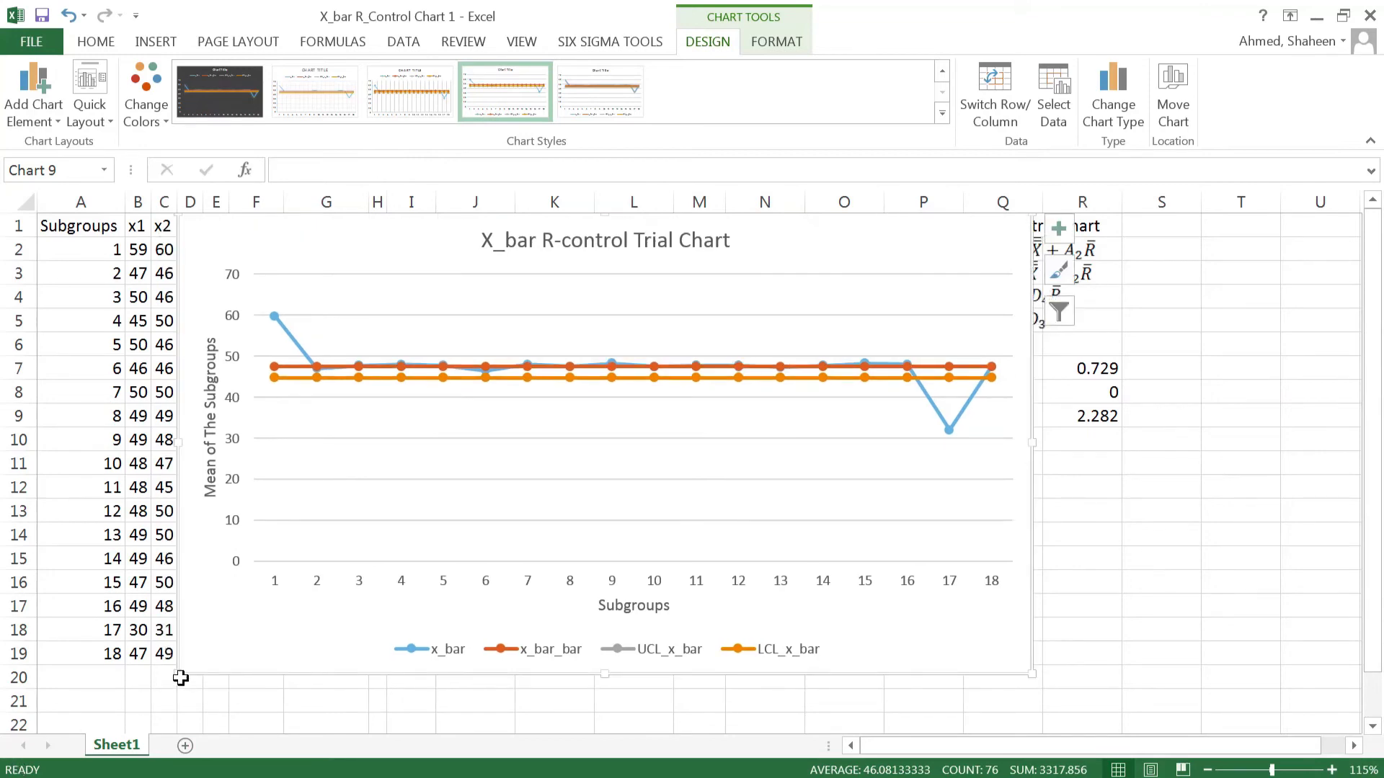
drag(180, 677, 106, 710)
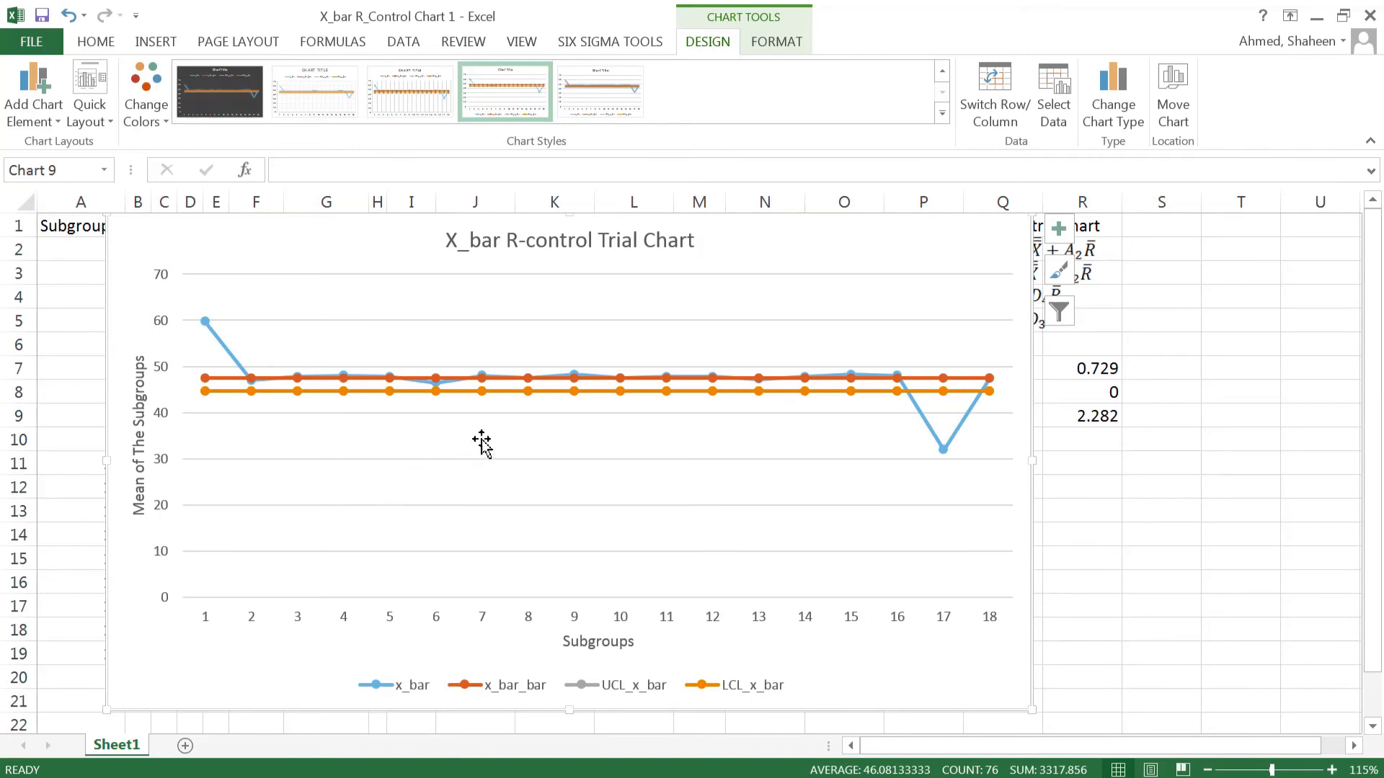
click(590, 224)
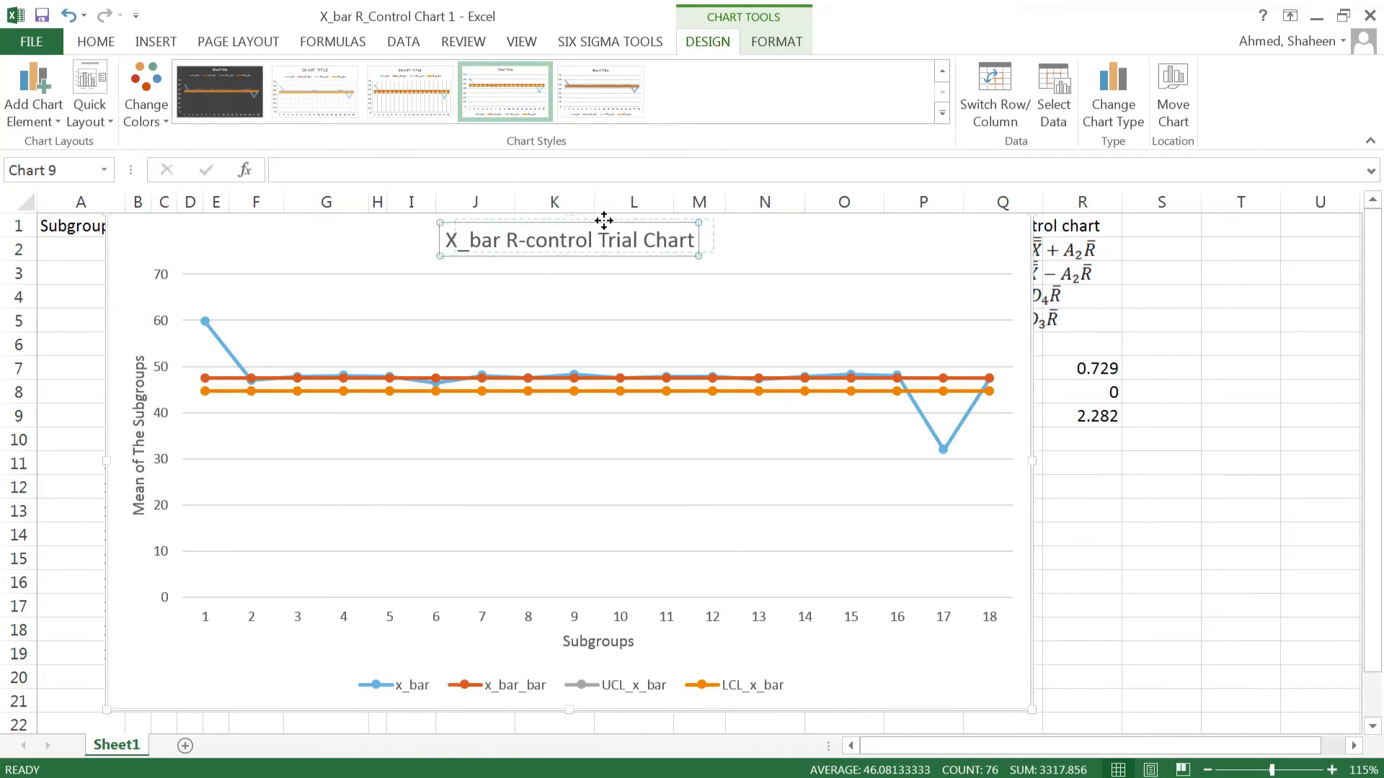
drag(604, 219, 605, 220)
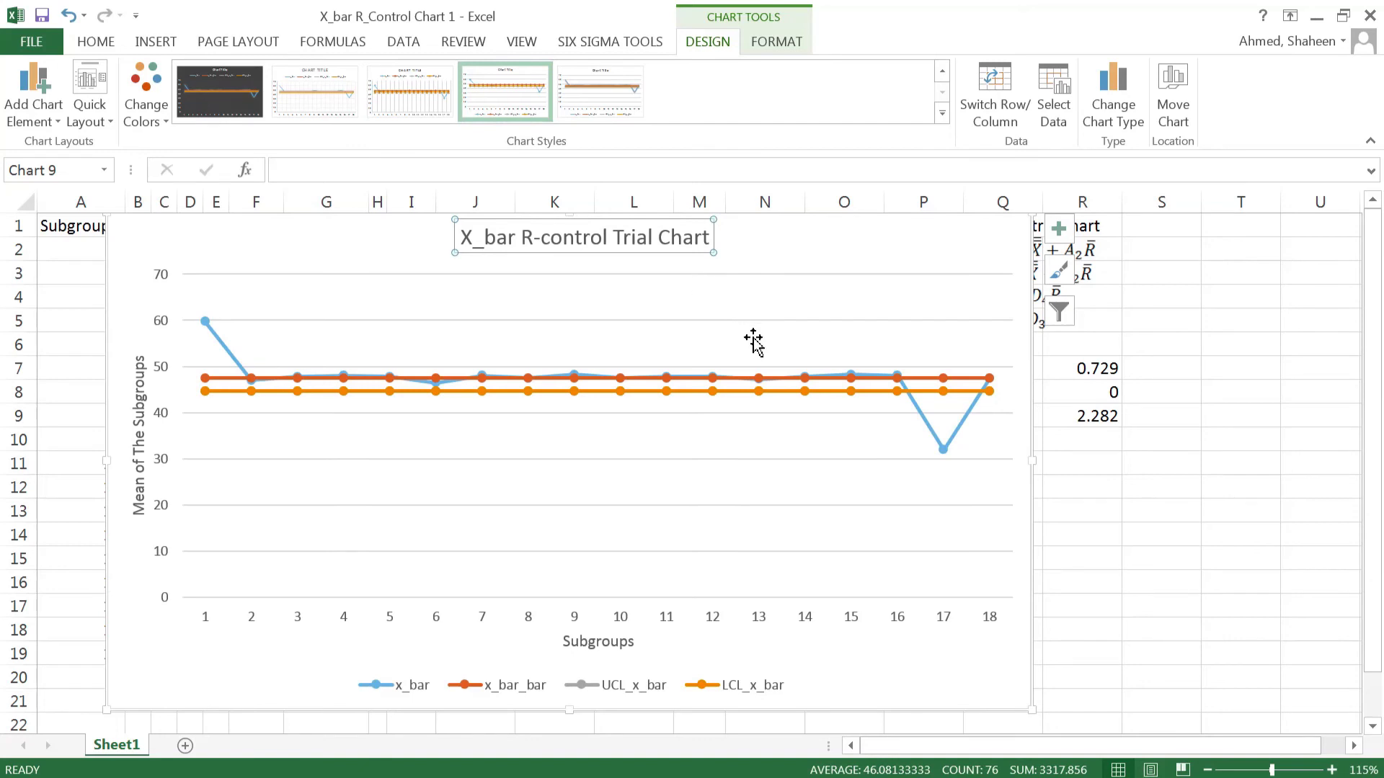
drag(831, 222, 923, 380)
Change J2 to =G2+$R$7*I2 and fill it down to J19, giving 50.2123
double_click(555, 249)
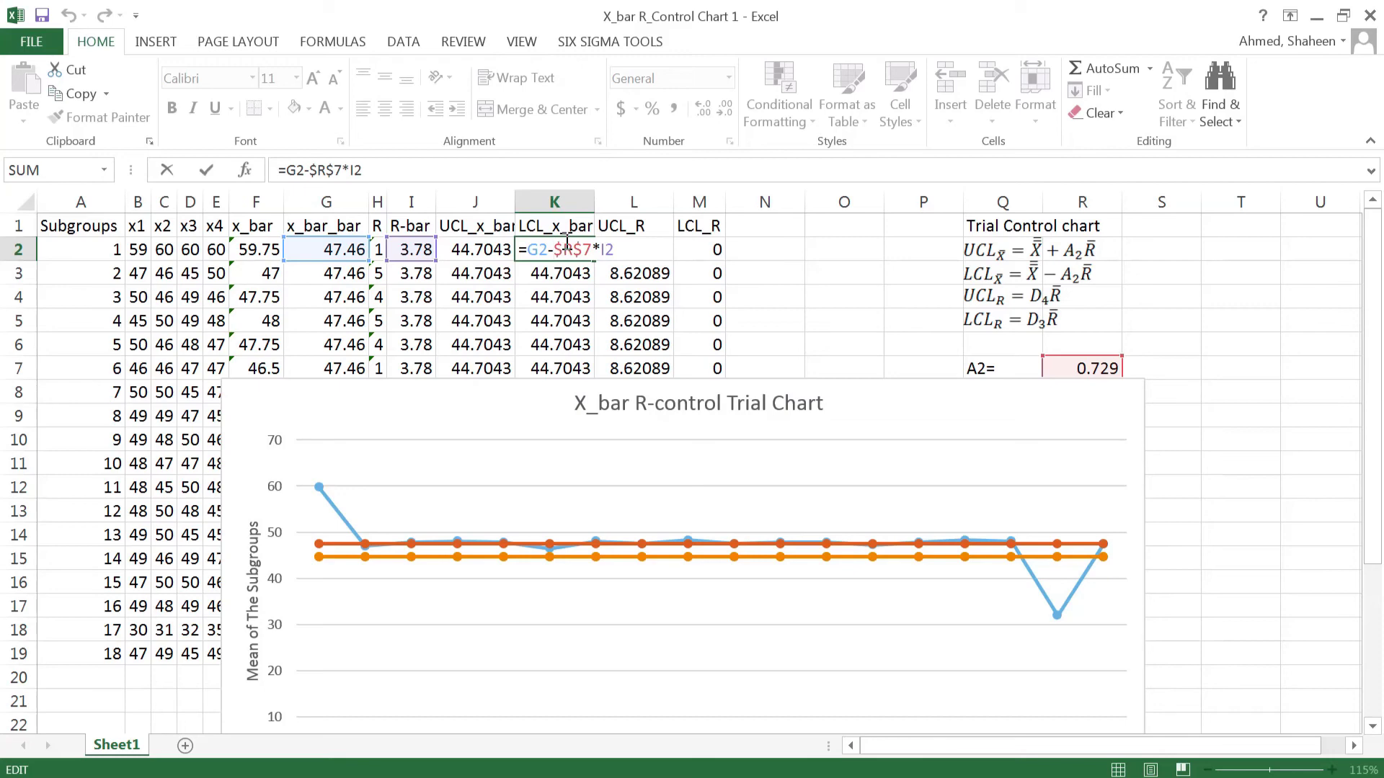
key(Return)
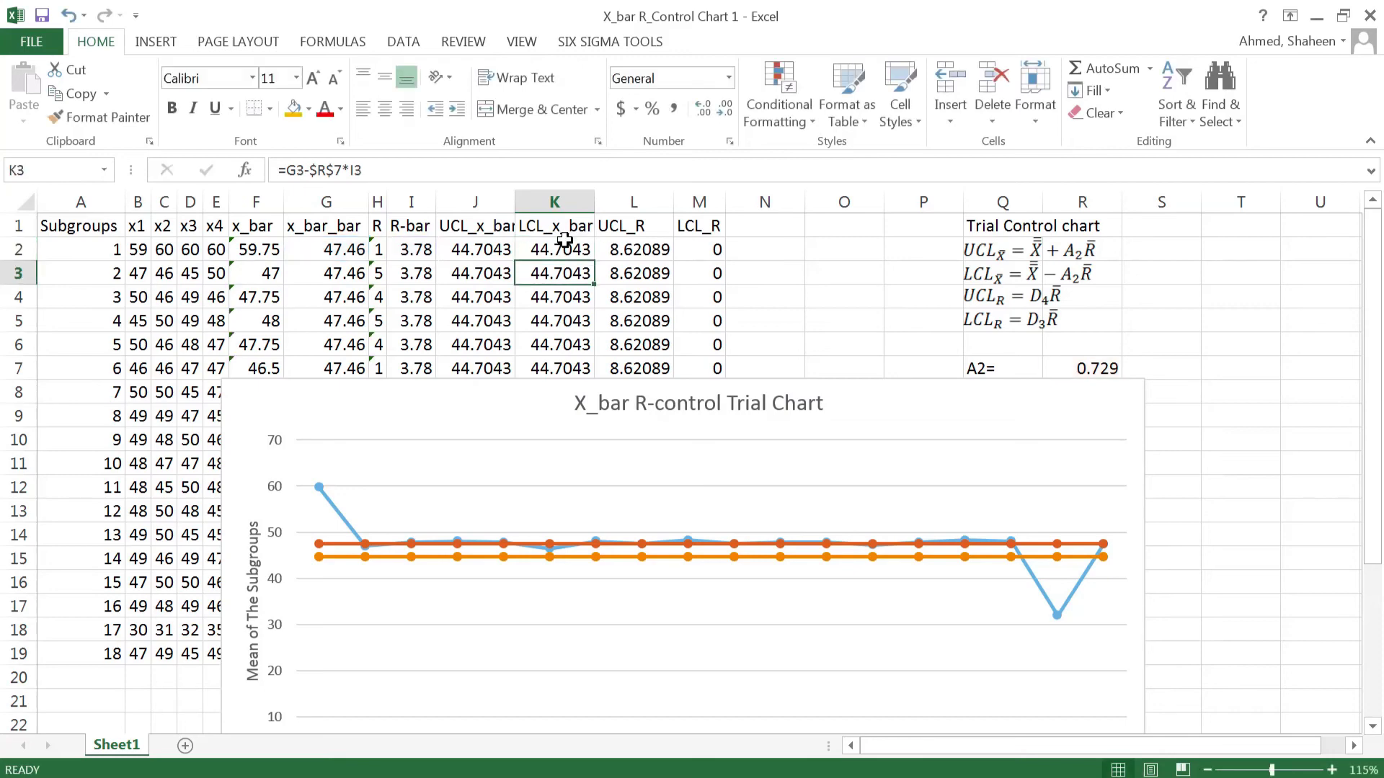
double_click(478, 249)
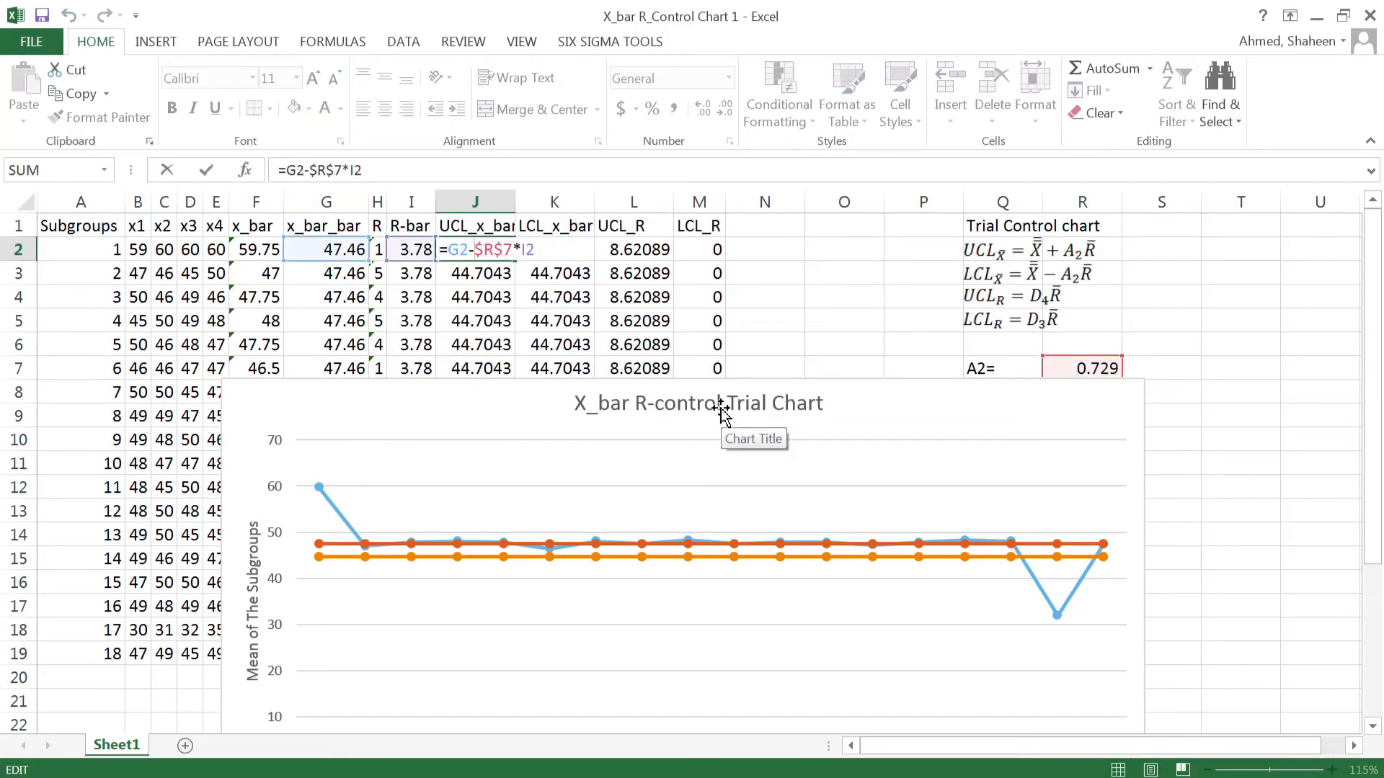
key(BackSpace)
text(+)
key(Return)
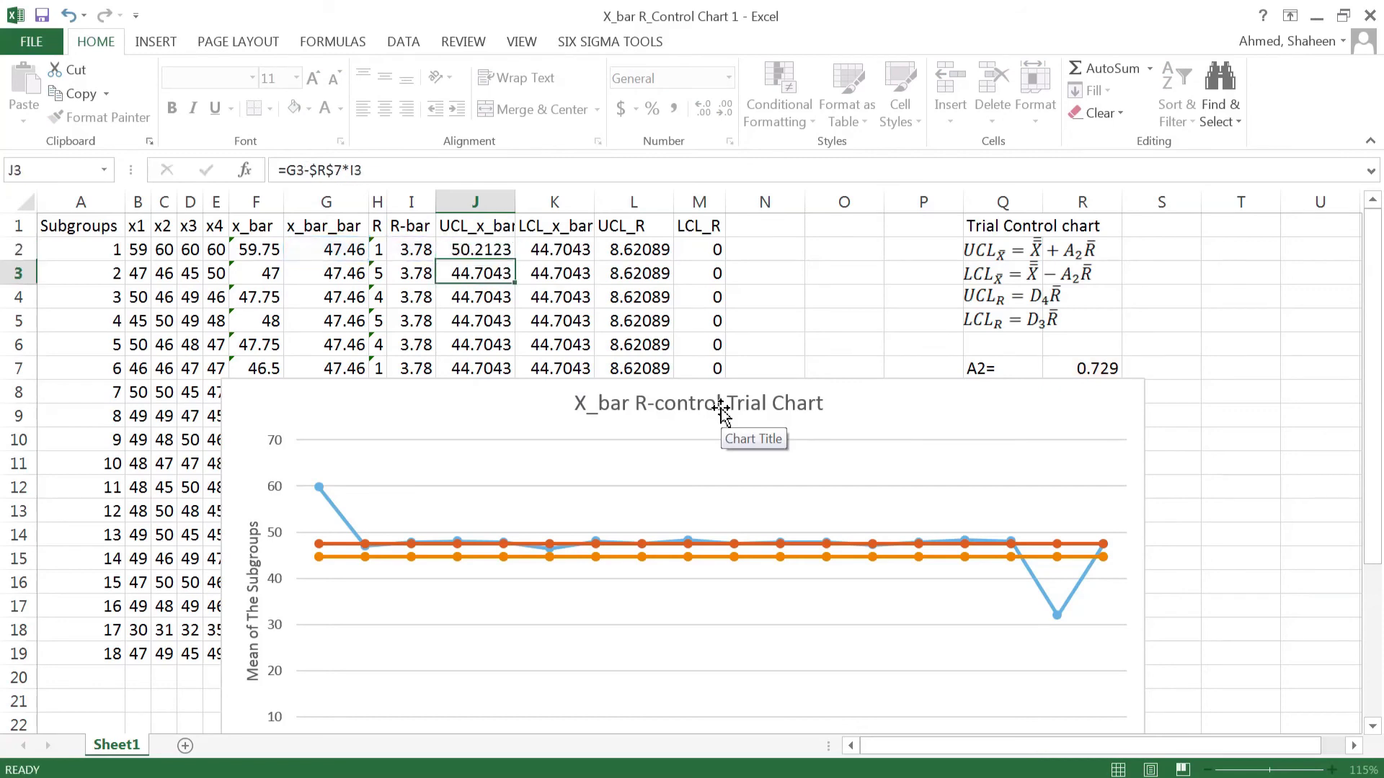
click(488, 247)
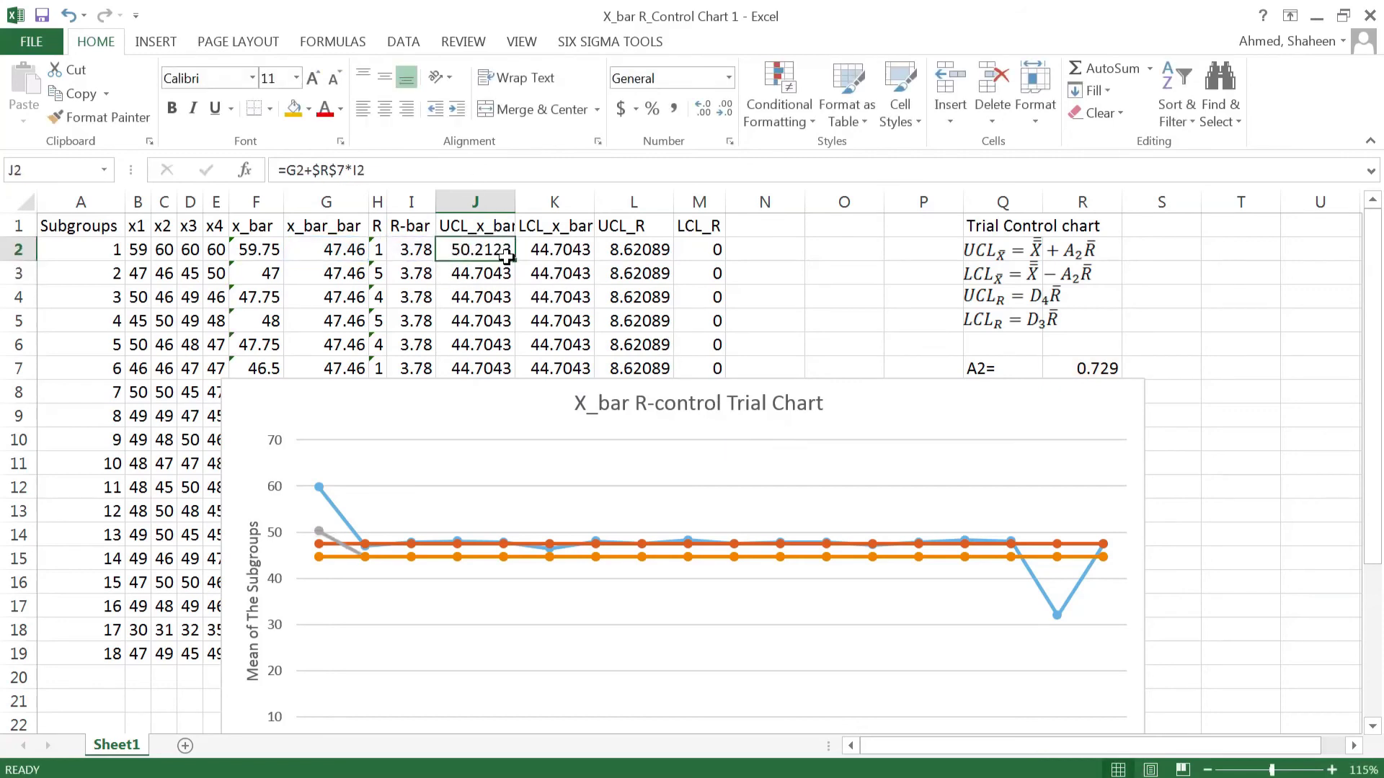
double_click(513, 261)
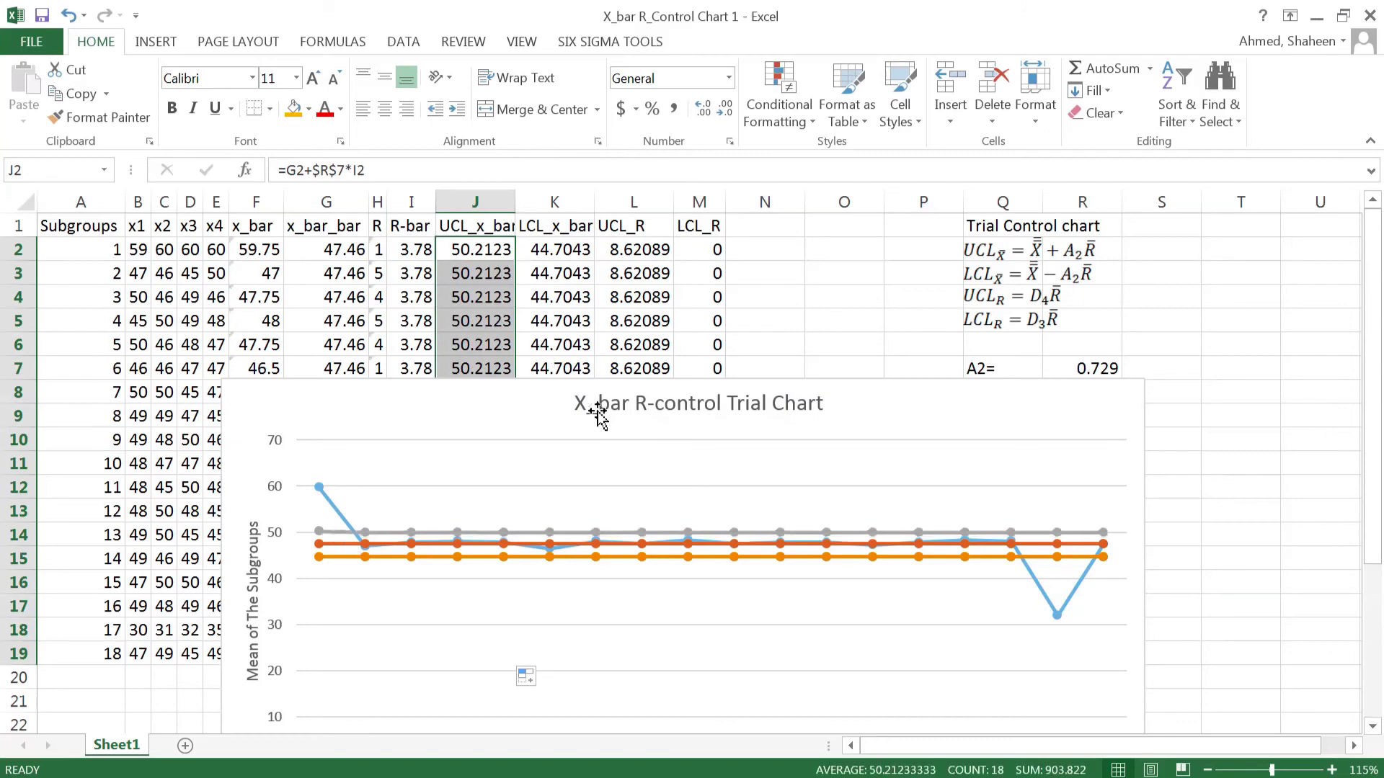
Move the chart up and left over the data
drag(564, 380, 513, 181)
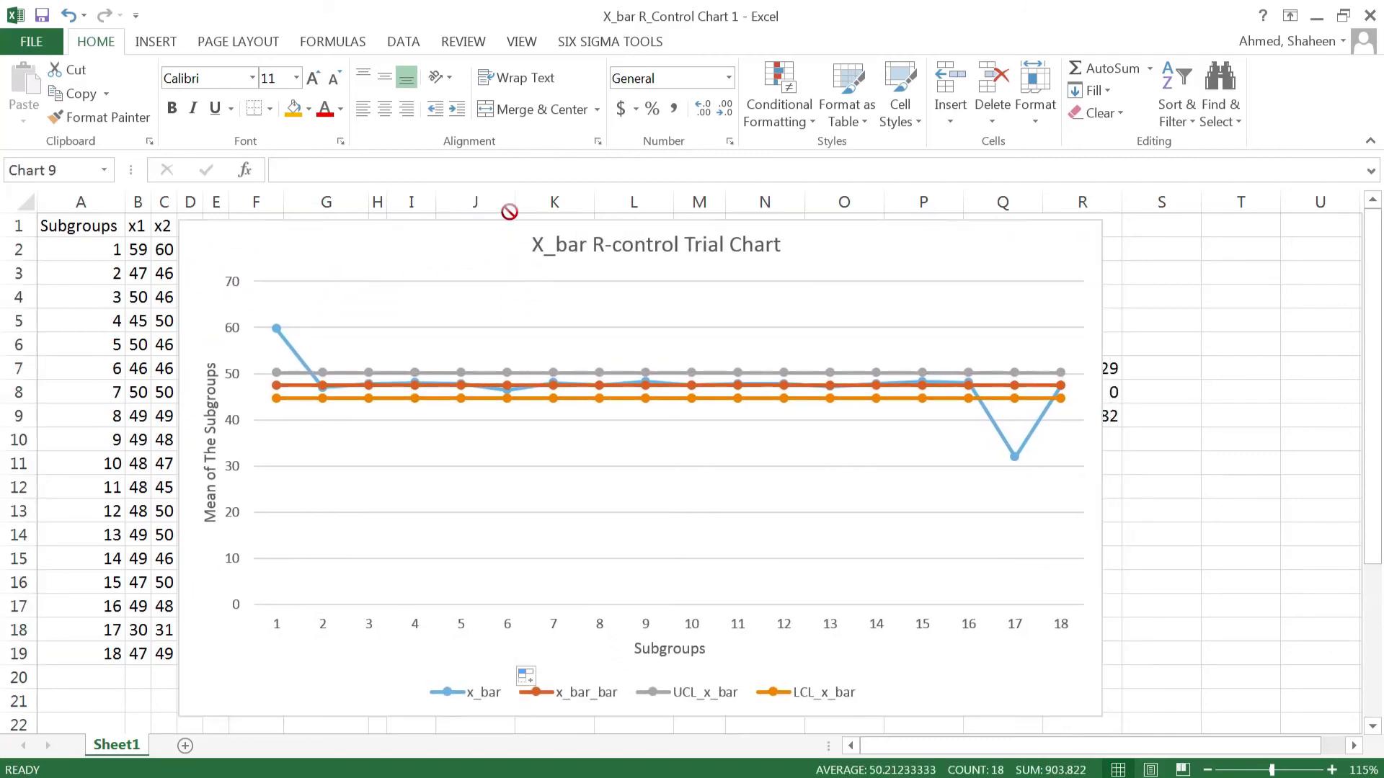
key(Escape)
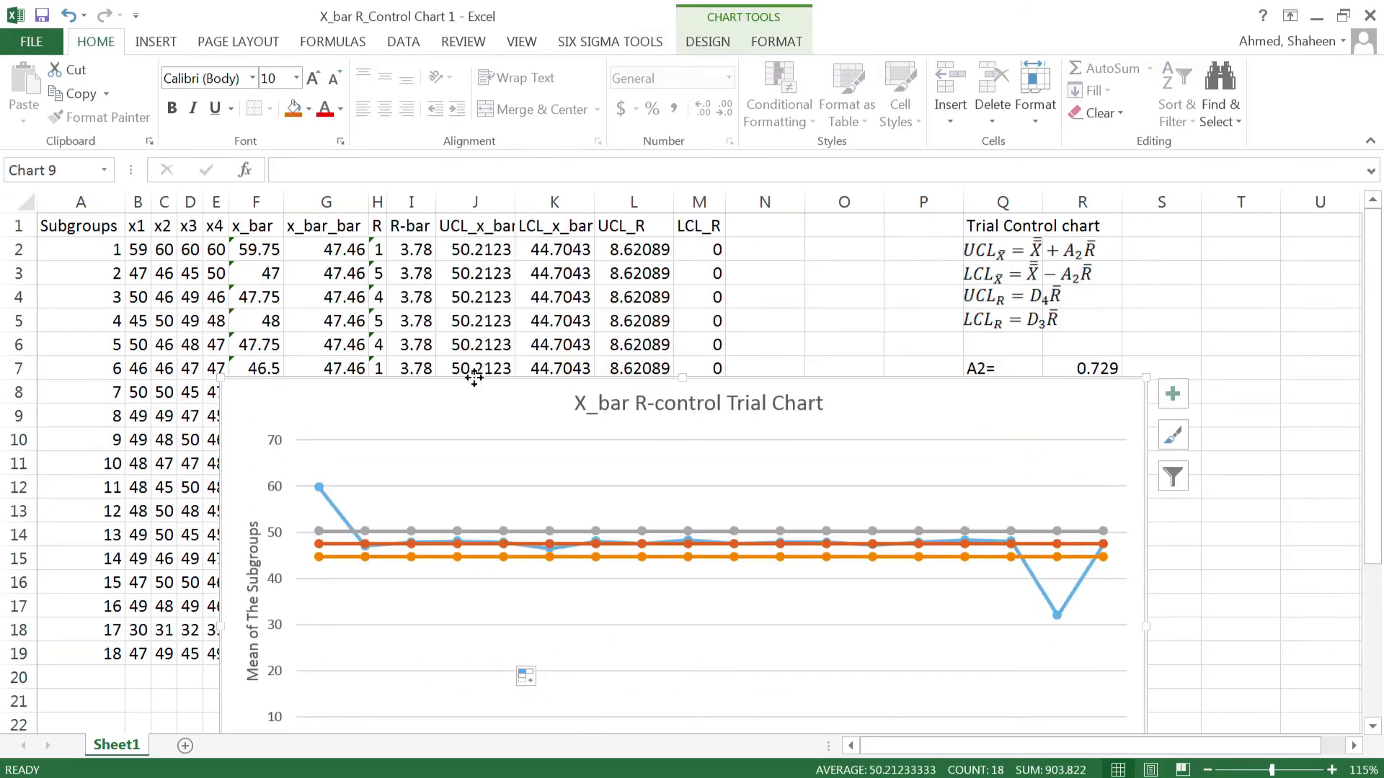
drag(469, 374, 420, 217)
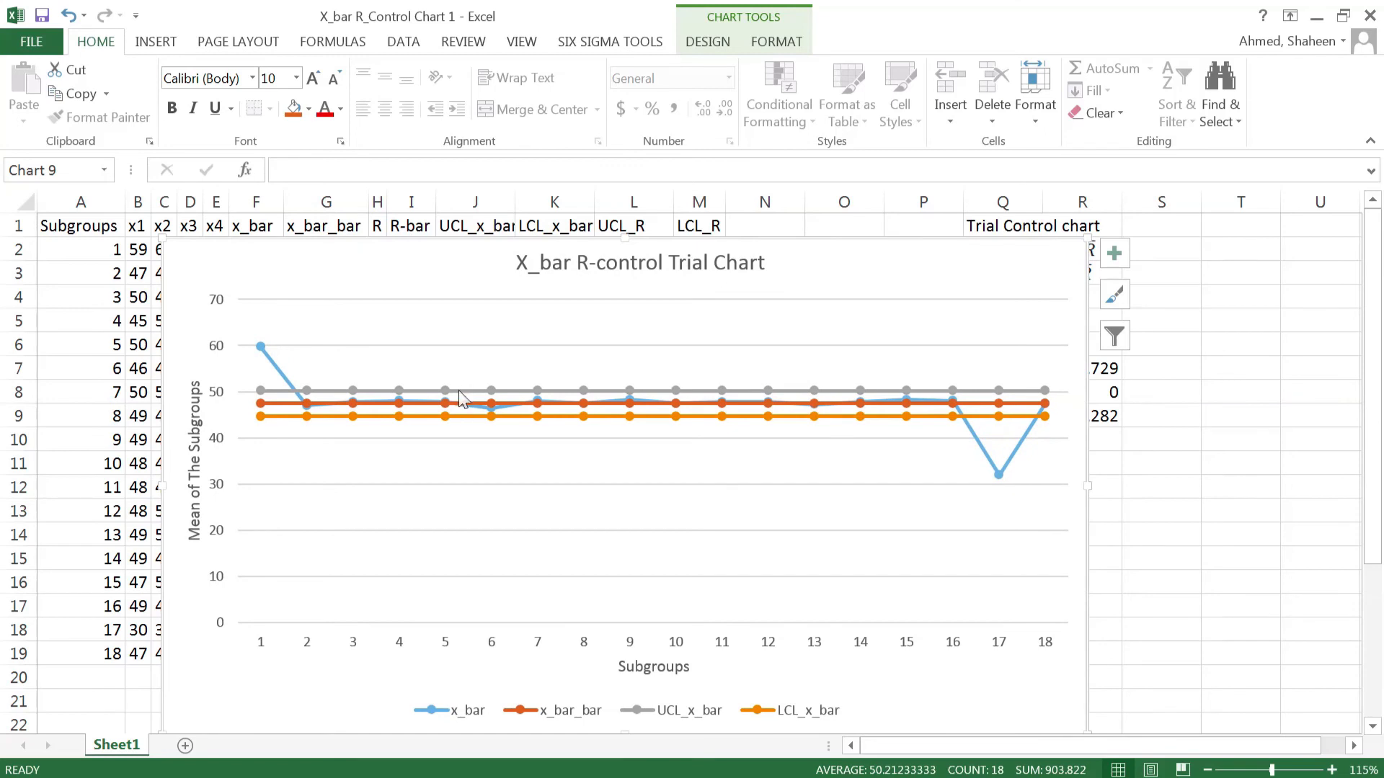
click(459, 392)
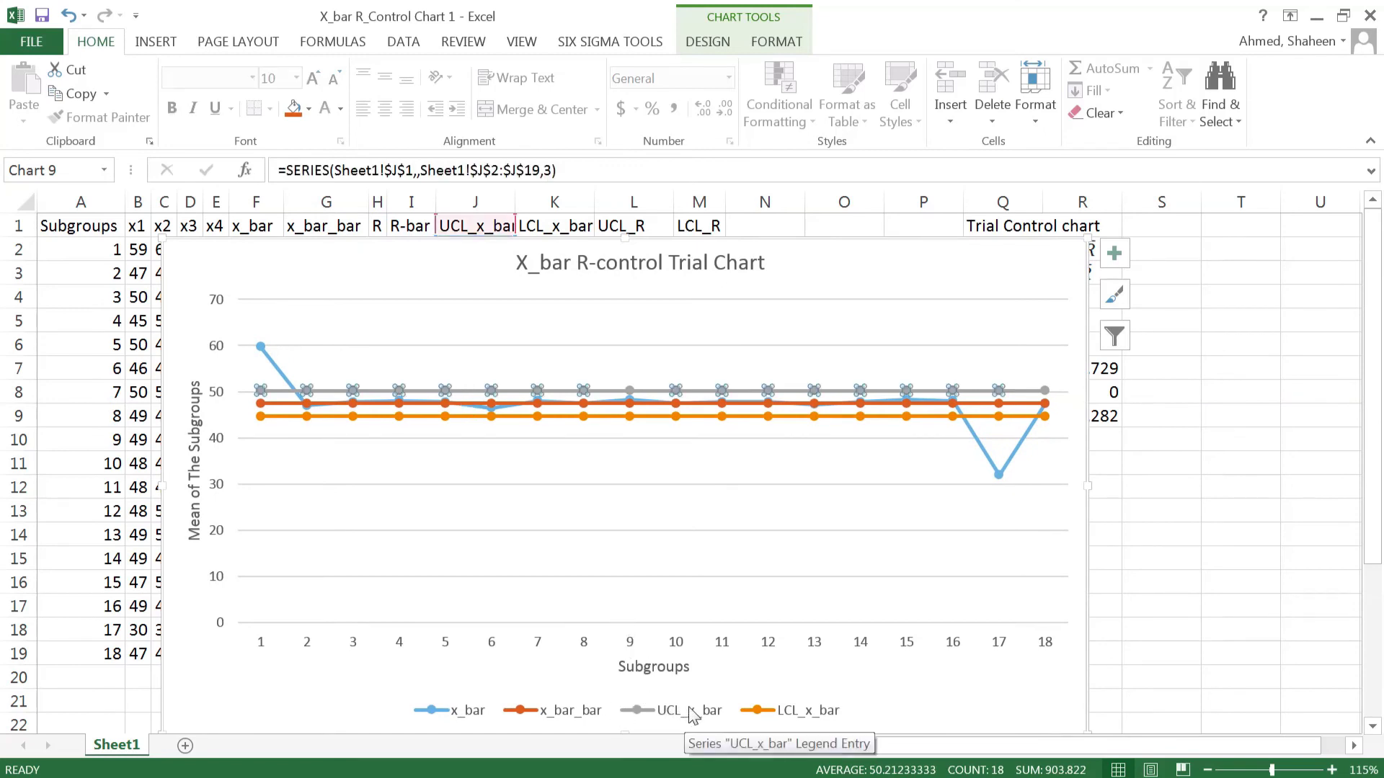
click(567, 418)
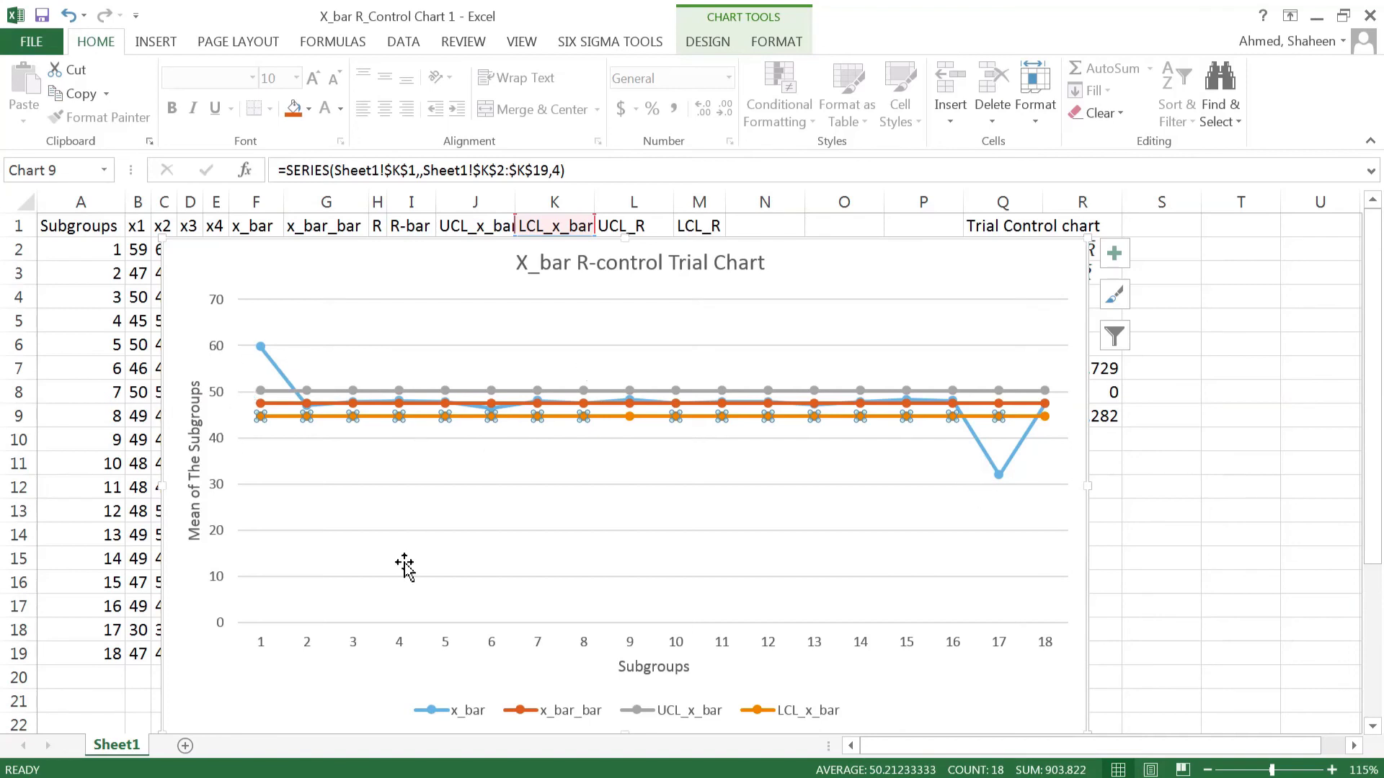
Set the vertical axis minimum bound to 30 so it spans 30 to 65
right_click(218, 441)
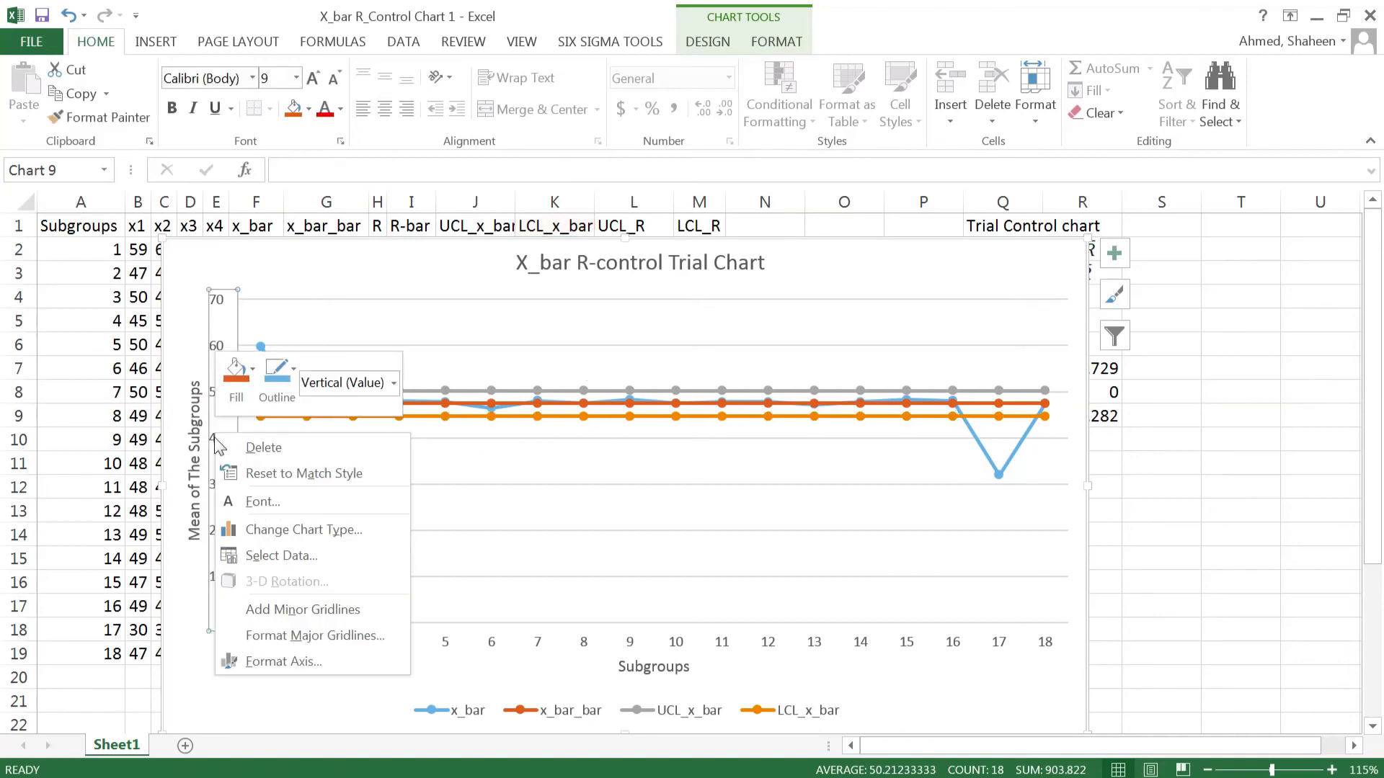
click(310, 658)
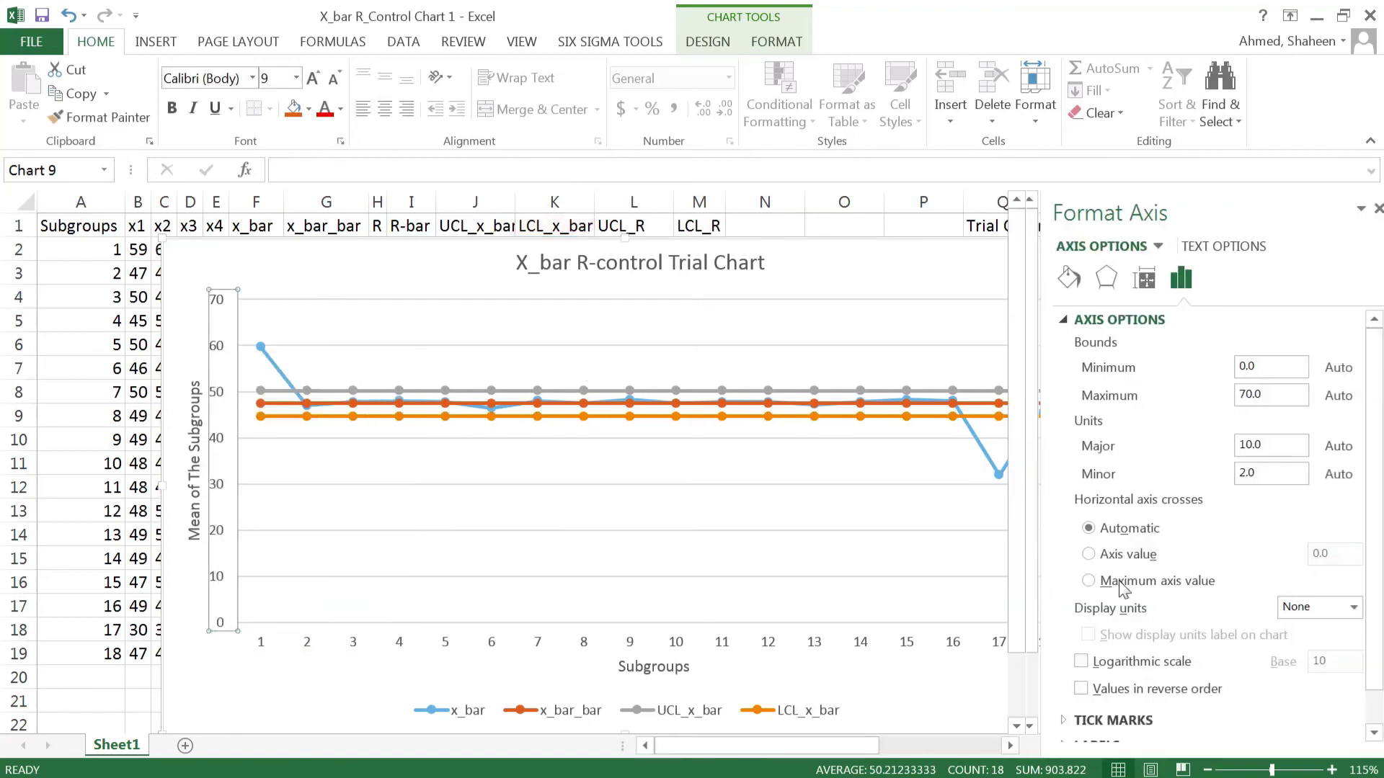
click(1263, 368)
text(30)
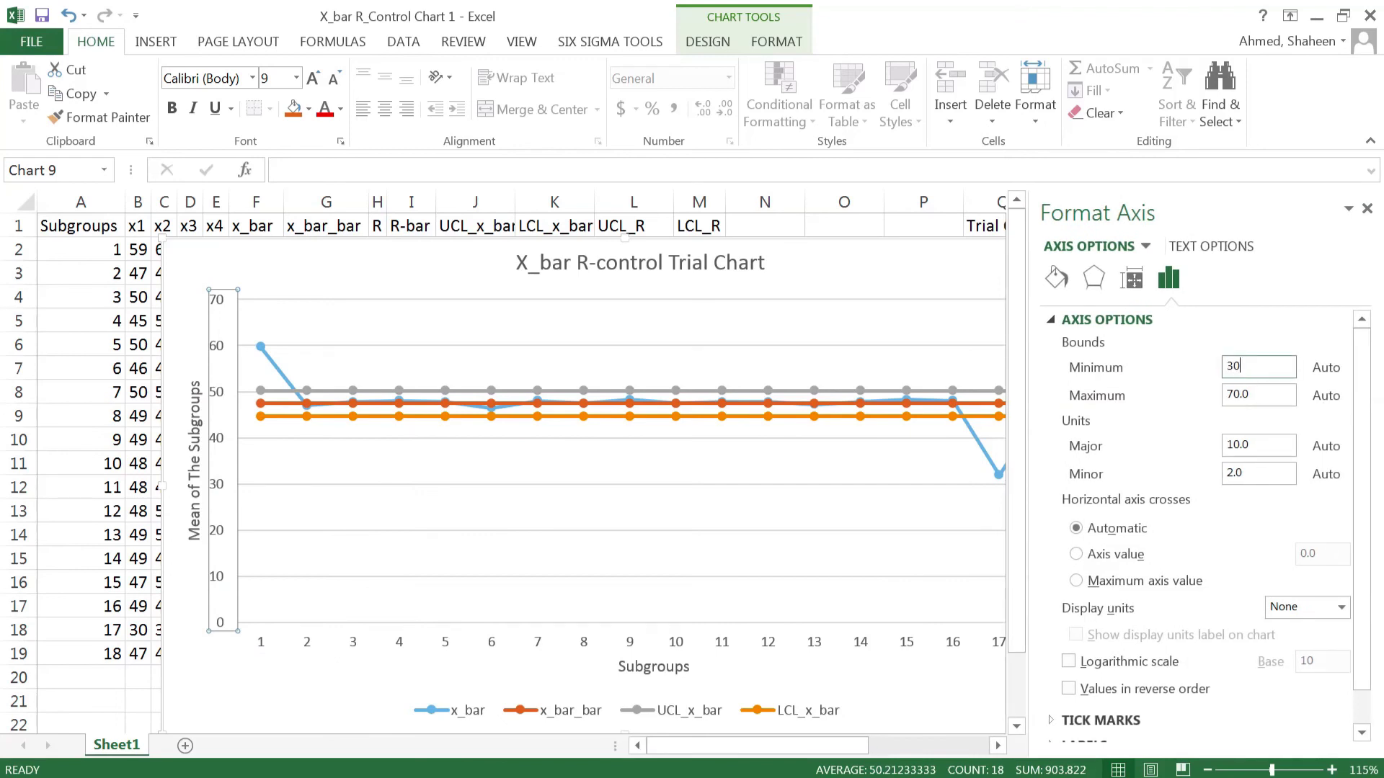
key(Return)
click(878, 333)
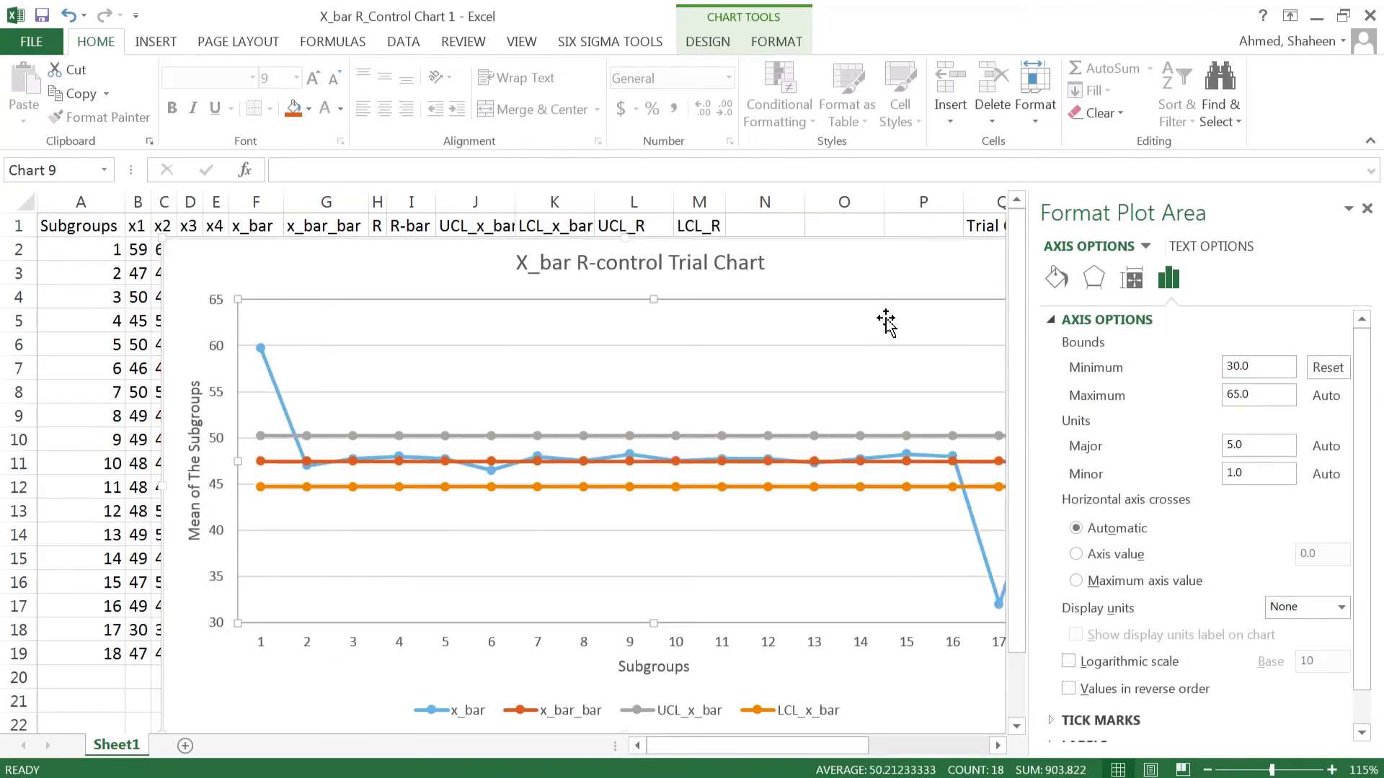
click(1367, 209)
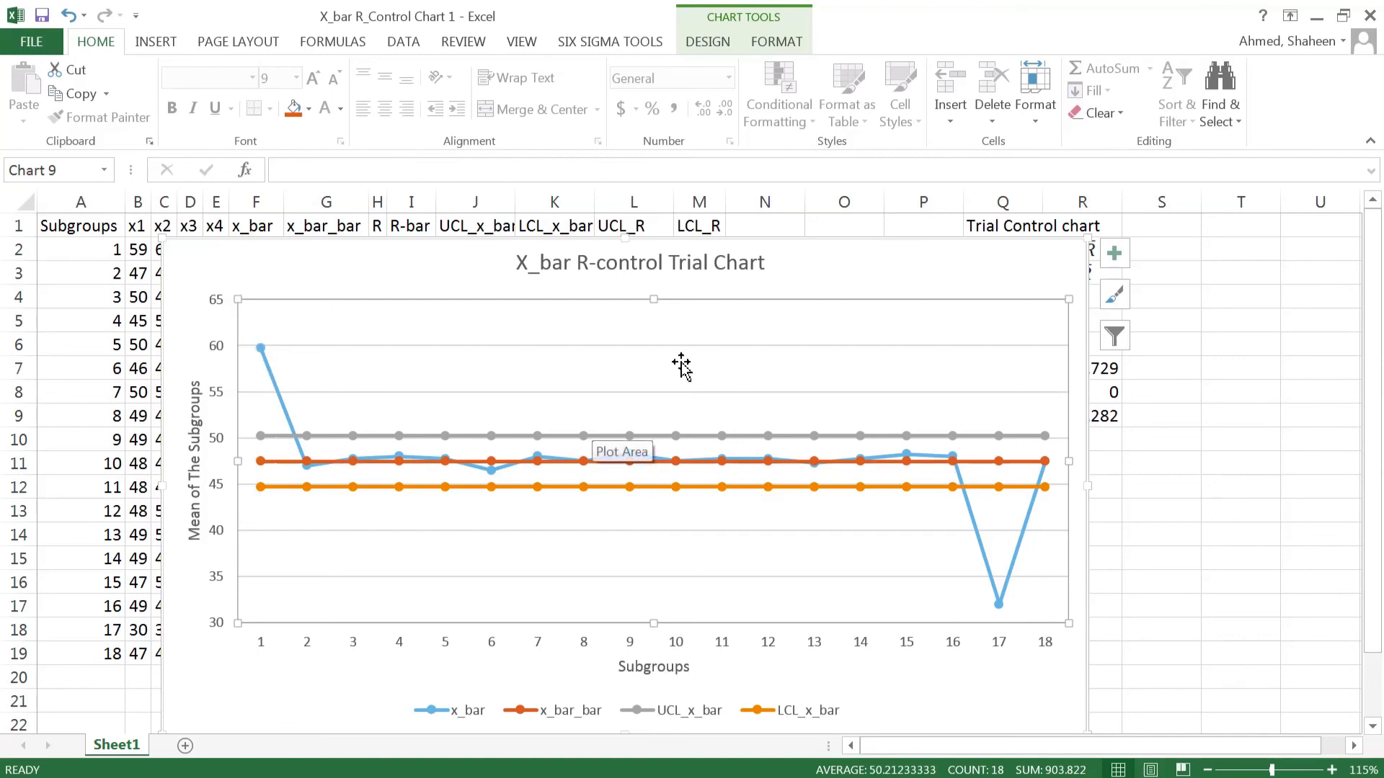
drag(400, 247, 356, 214)
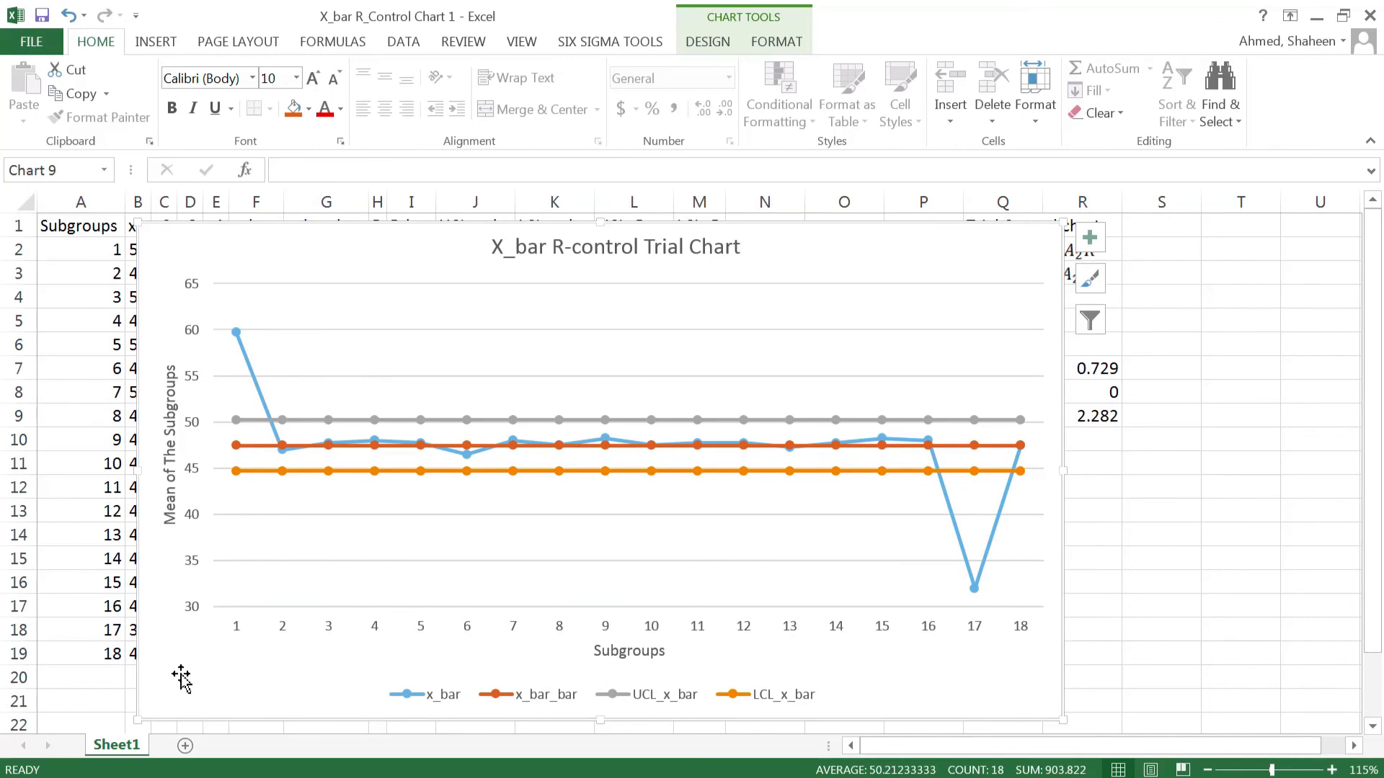